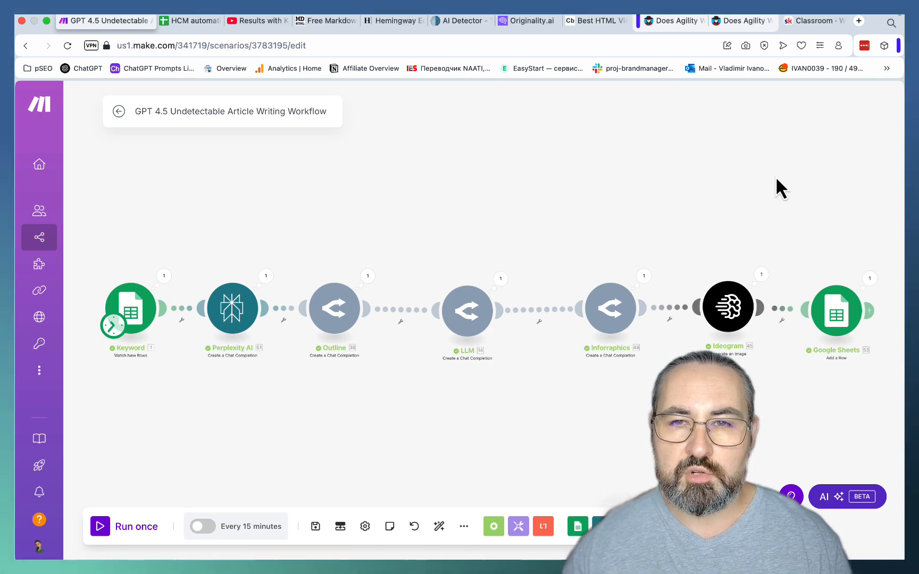
- Examine the article "Does Agility Writer Pass AI Detection?" on trickmenot.ai from its title through intro, chart, tables and conclusion
left_click(674, 22)
scroll(643, 235, "down", 3)
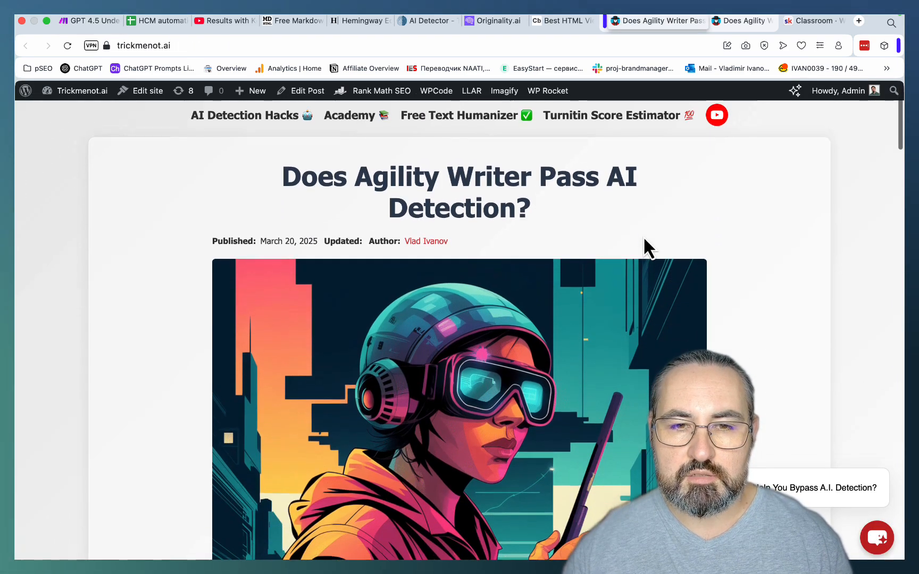
scroll(643, 236, "down", 3)
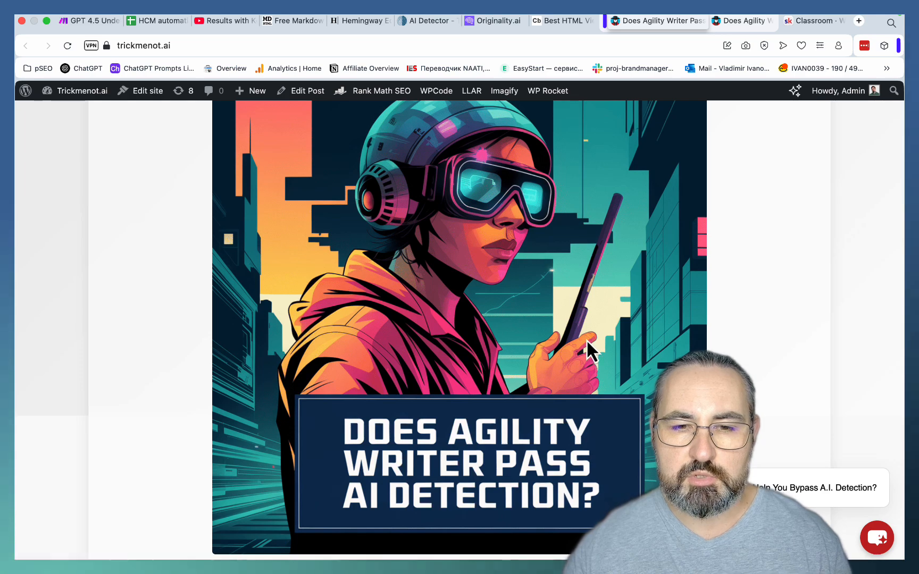
scroll(586, 338, "down", 8)
left_click_drag(211, 212, 510, 256)
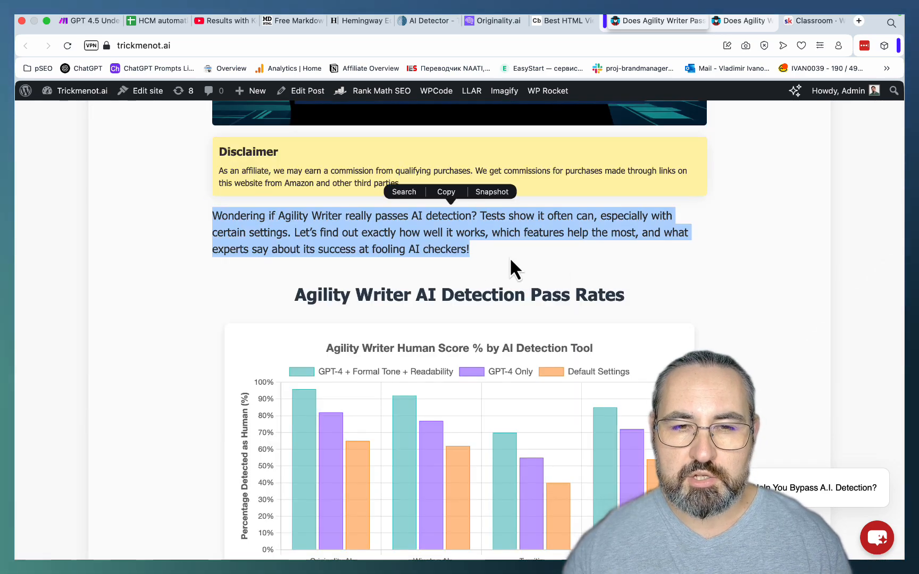
scroll(575, 273, "down", 10)
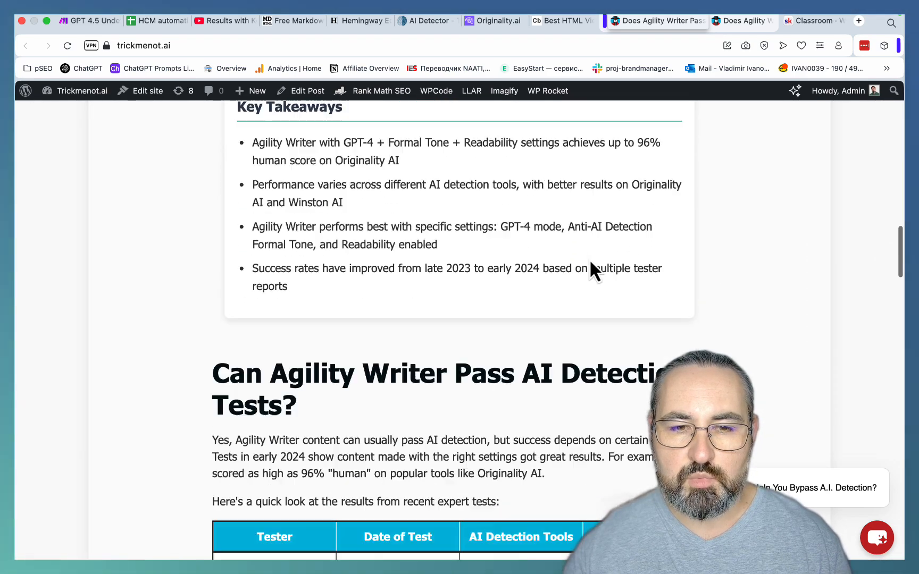
scroll(589, 259, "down", 5)
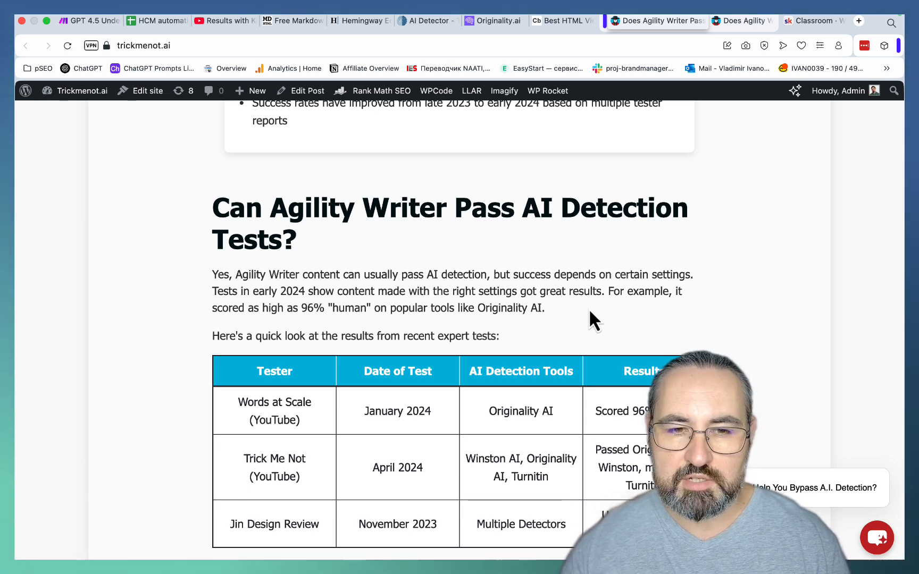
scroll(589, 308, "down", 3)
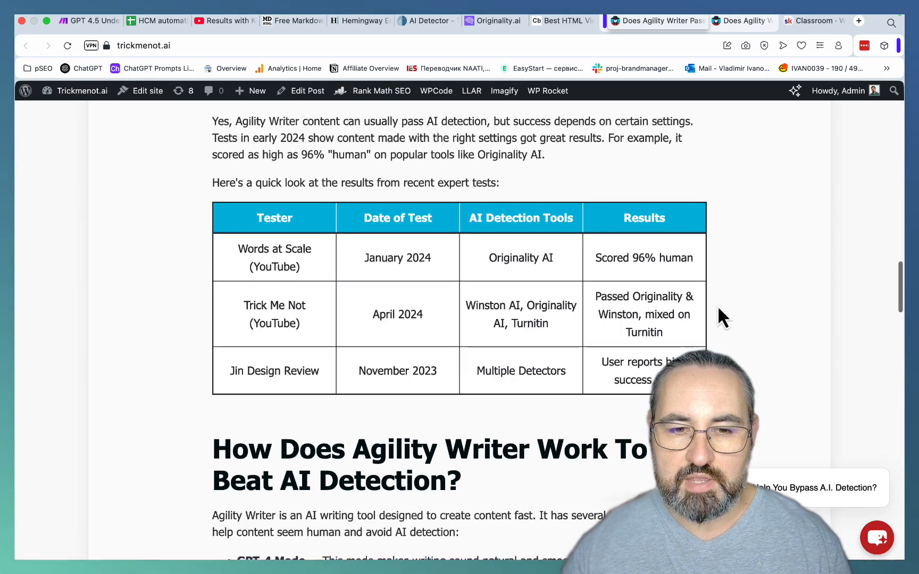
scroll(717, 305, "down", 15)
scroll(718, 308, "down", 12)
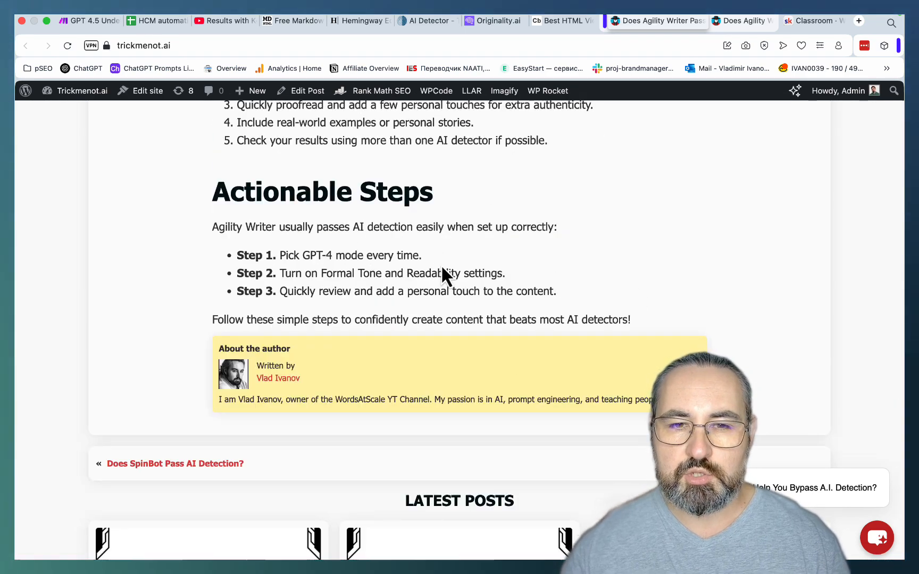
- Run the text of the "Does Agility Writer Pass AI Detection?" article through AI detection in ZeroGPT and Originality.ai
left_click_drag(642, 317, 281, 316)
left_click(424, 20)
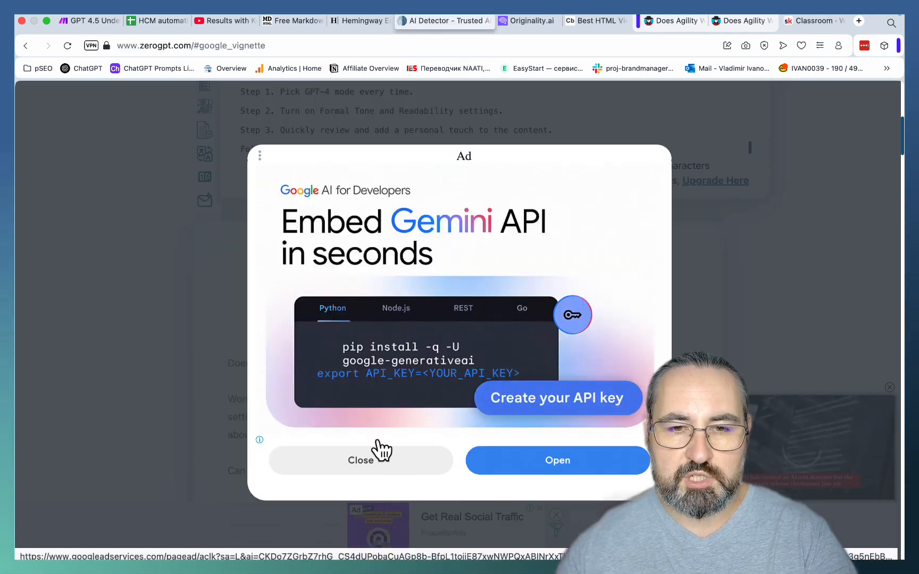
left_click(365, 463)
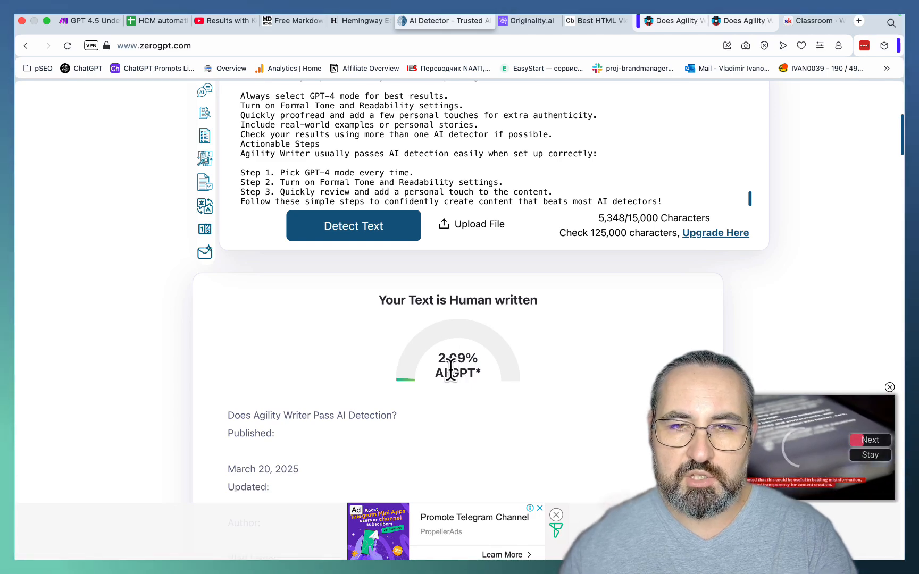
left_click(519, 21)
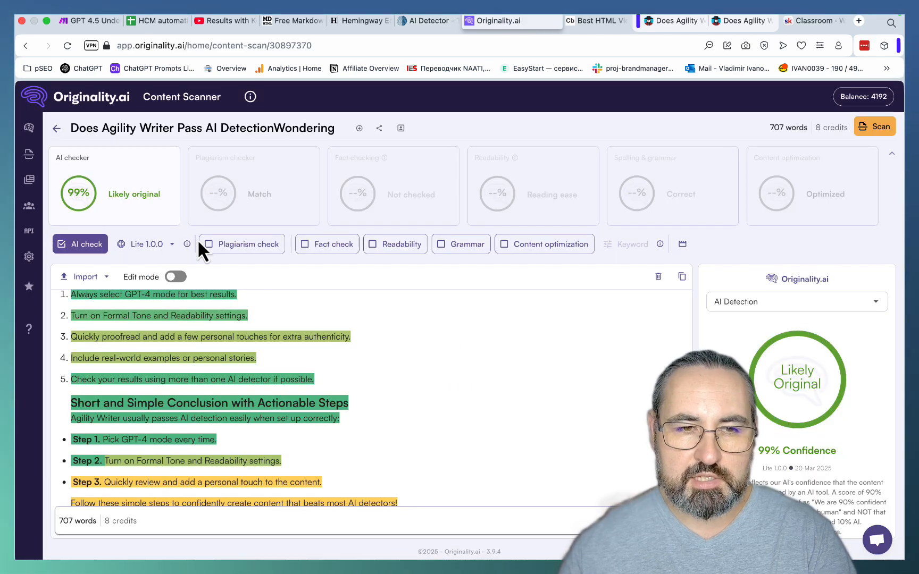
left_click(175, 277)
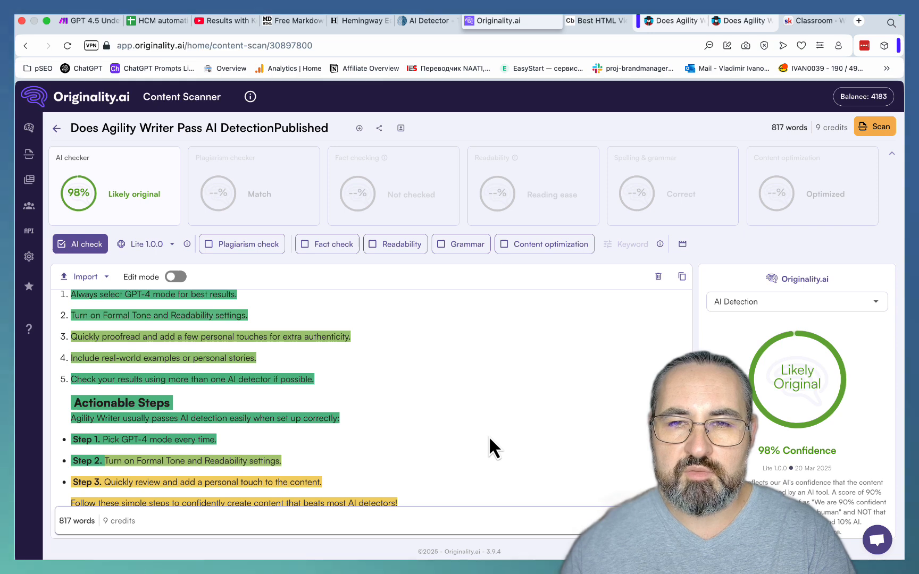
- Open the "Does Agility Writer Pass AI Detection? (2025 Testing Results)" article and review its intro, chart, takeaways, case studies and conclusion
left_click(742, 21)
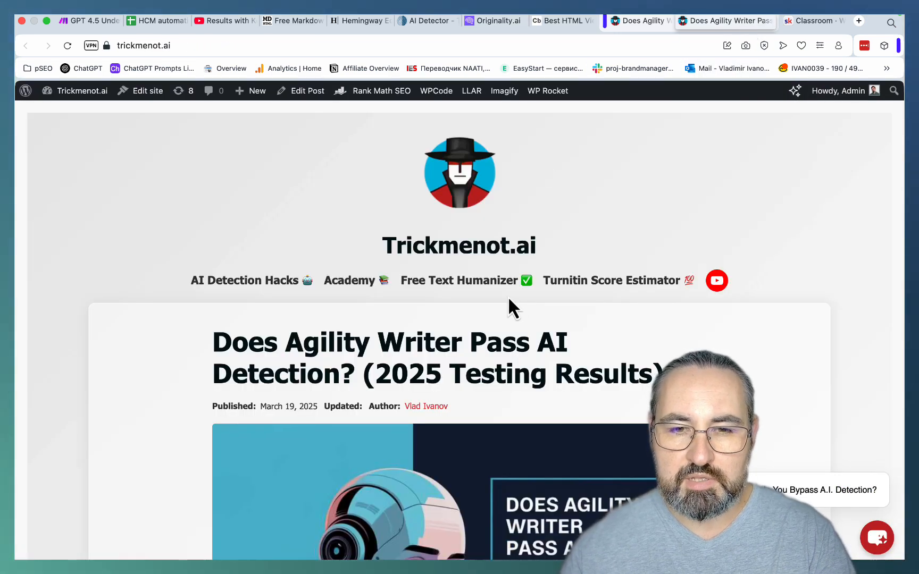
scroll(507, 297, "down", 3)
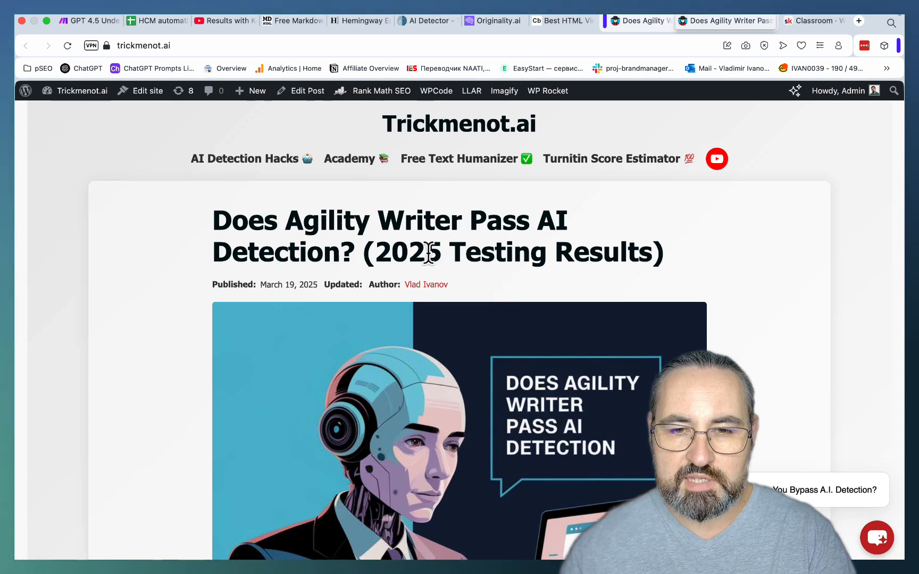
scroll(549, 244, "down", 10)
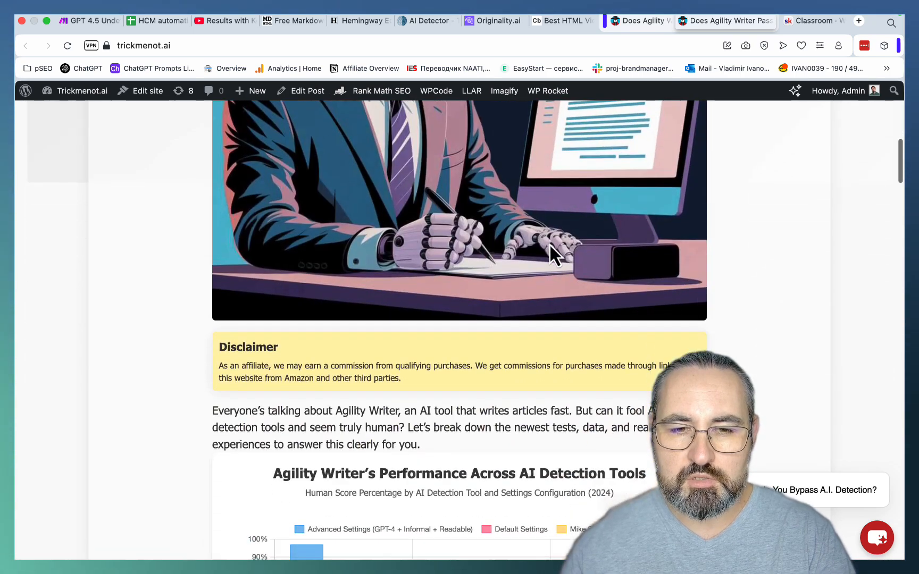
scroll(549, 244, "down", 4)
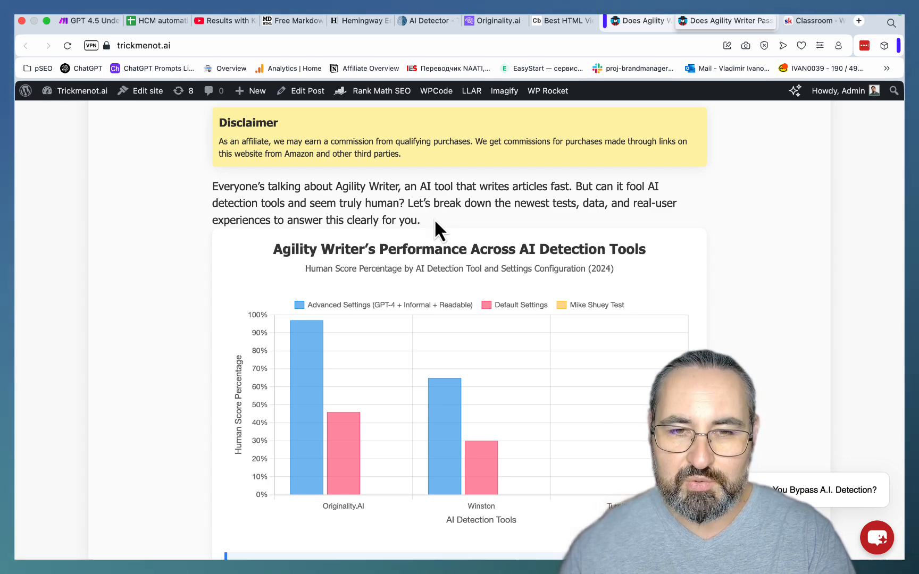
left_click_drag(433, 218, 212, 190)
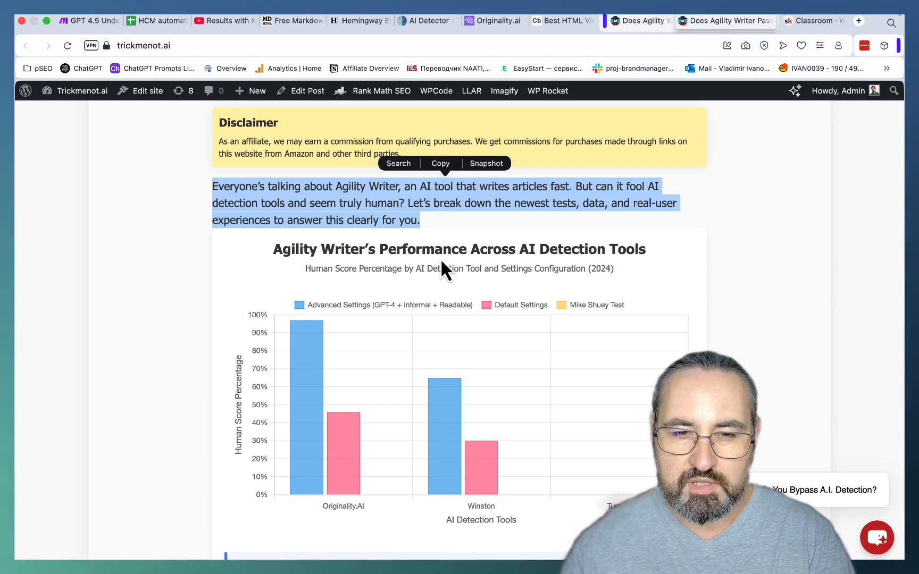
scroll(441, 265, "down", 5)
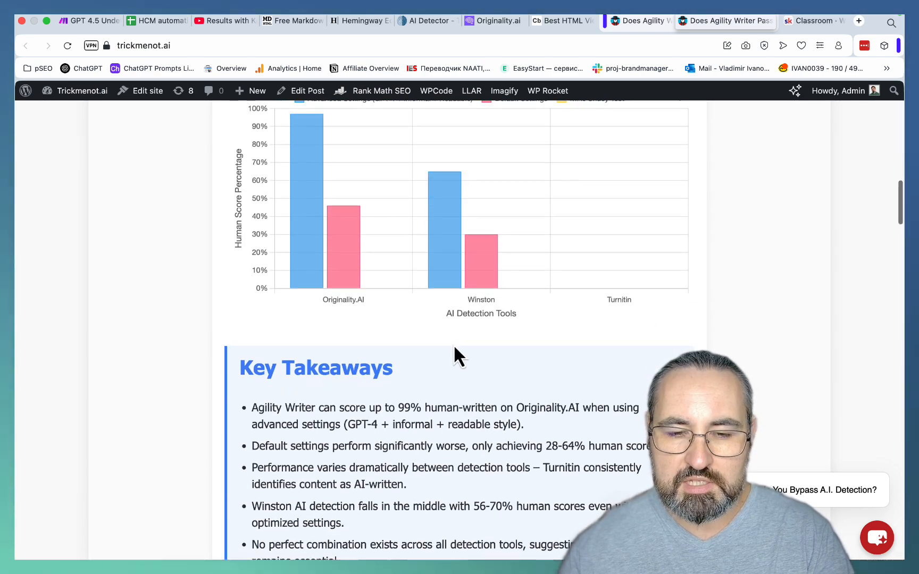
scroll(453, 343, "down", 8)
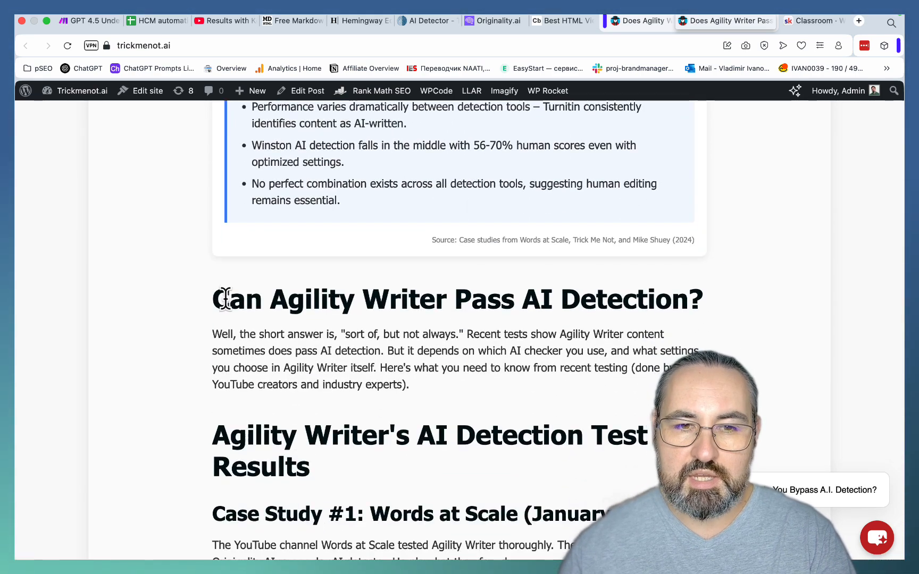
triple_click(206, 299)
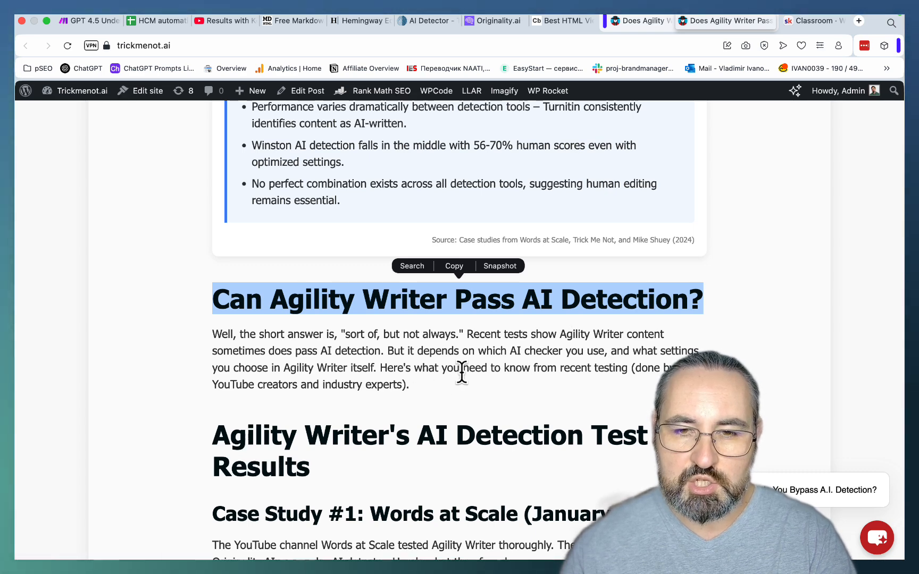
scroll(461, 374, "down", 8)
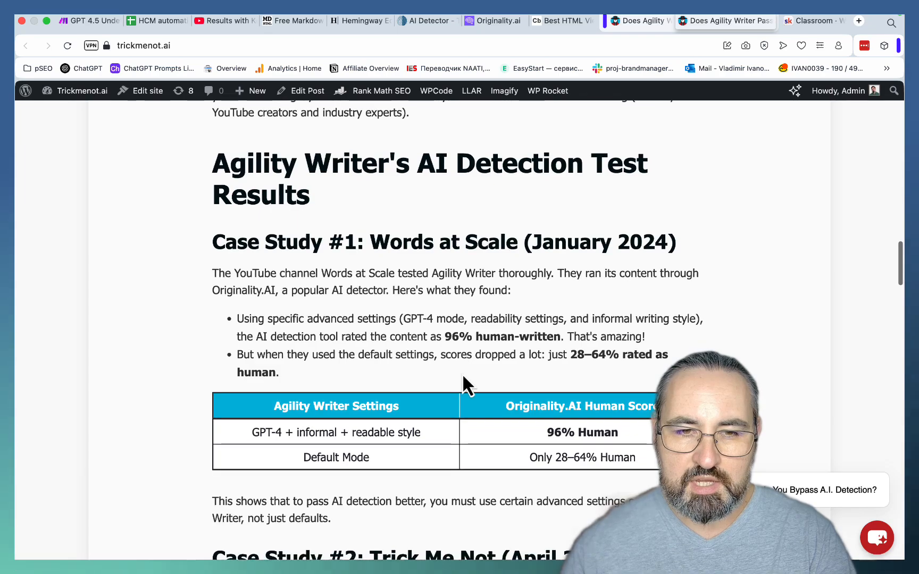
scroll(461, 373, "down", 12)
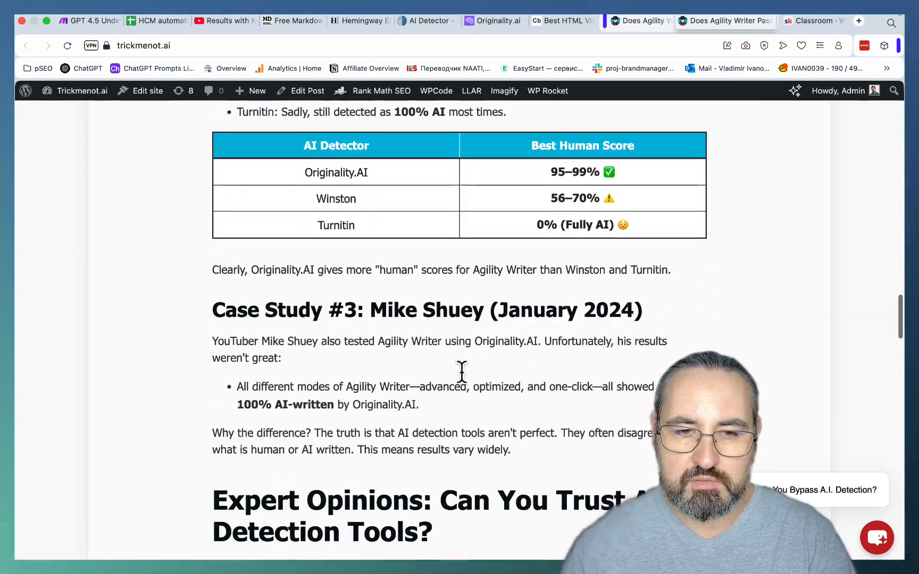
scroll(462, 373, "down", 20)
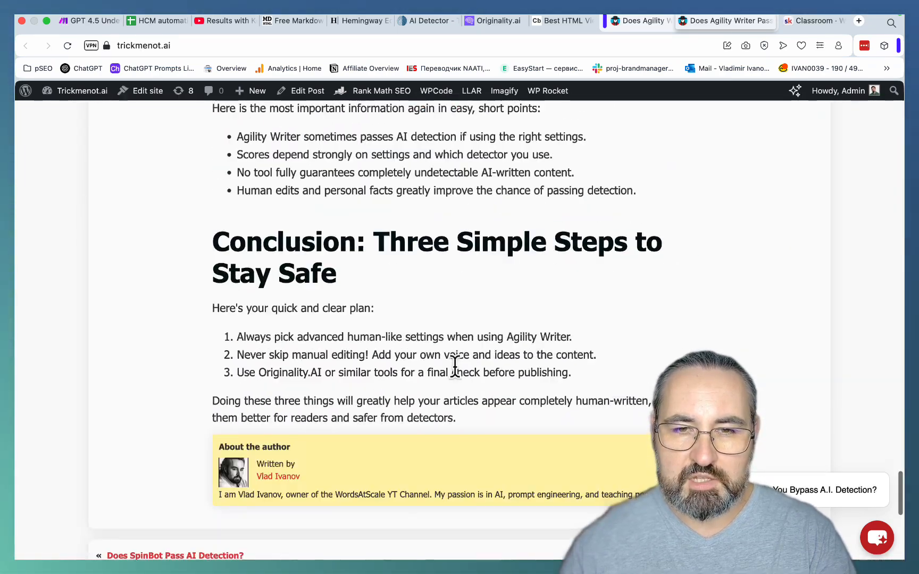
- Copy the text of the 2025 Testing Results article and run it through ZeroGPT's detector in place of the previous text
left_click_drag(488, 420, 212, 343)
key("super+c")
left_click(423, 19)
key("super+a")
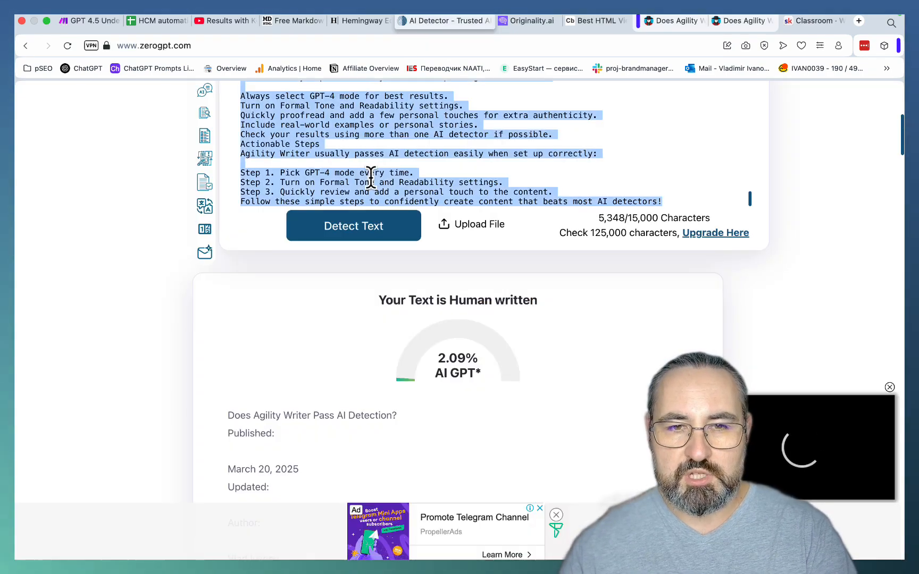
key("super+v")
left_click(351, 234)
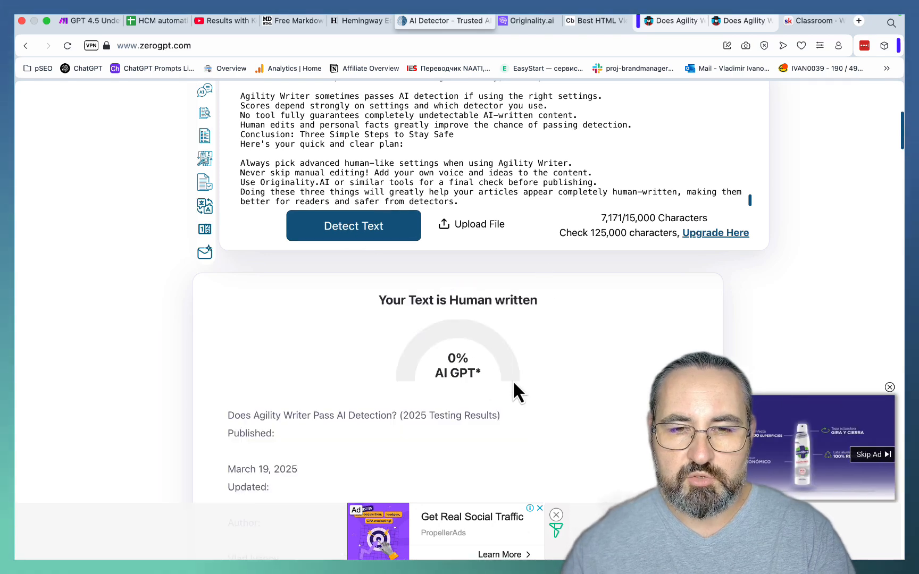
- Replace the content in Originality.ai's scanner with the copied 2025 Testing Results article and scan it with the AI check
left_click(532, 21)
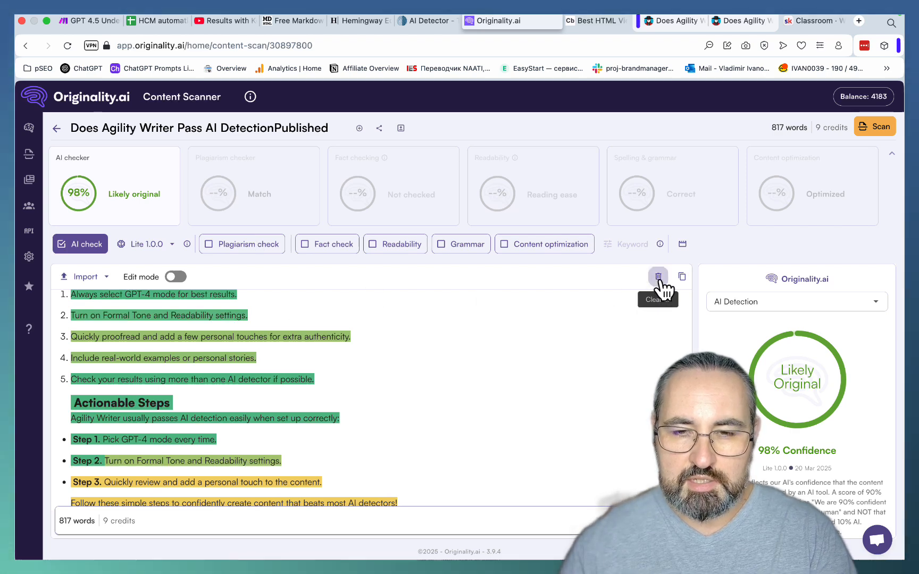
left_click(658, 278)
left_click(220, 308)
key("super+v")
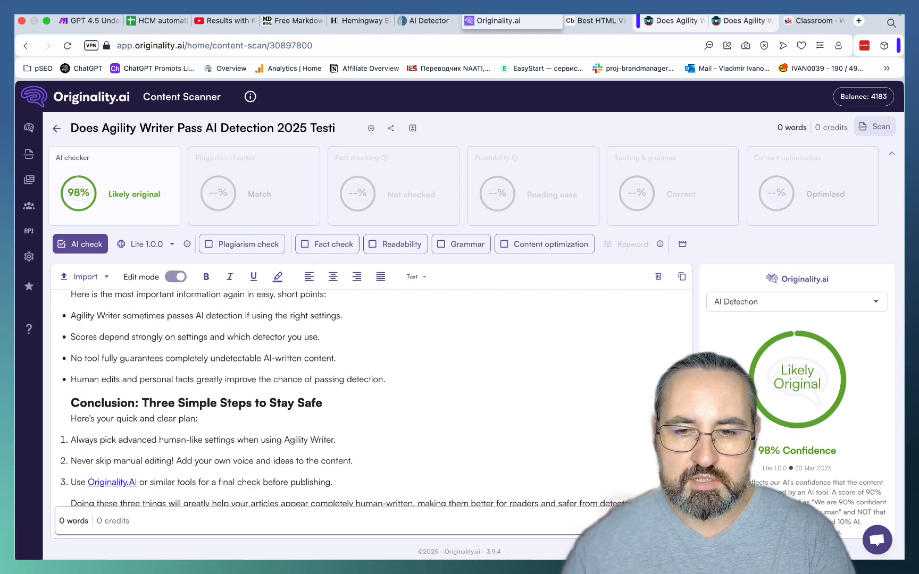
left_click(875, 126)
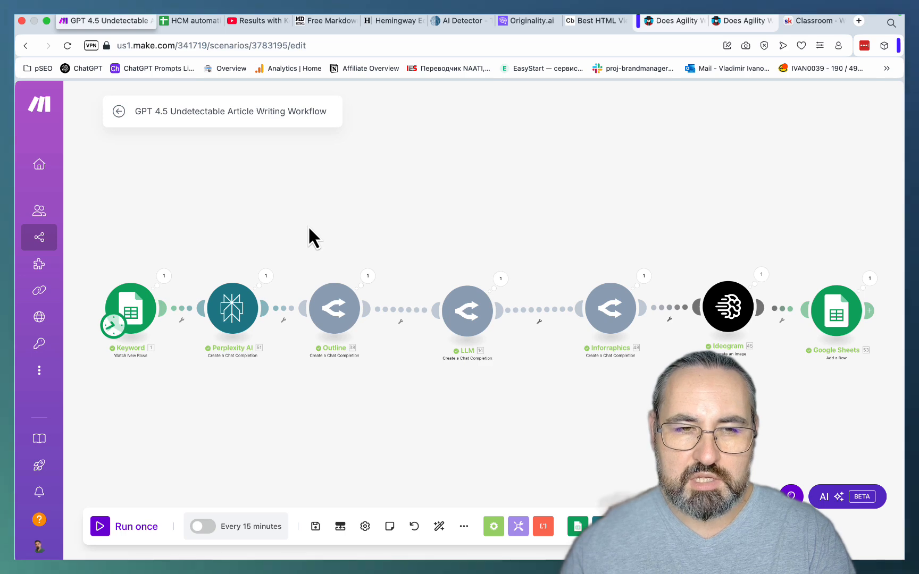
- Create a new scenario in Make and choose Google Sheets as the app for its first module
mouse_move(36, 175)
left_click(79, 242)
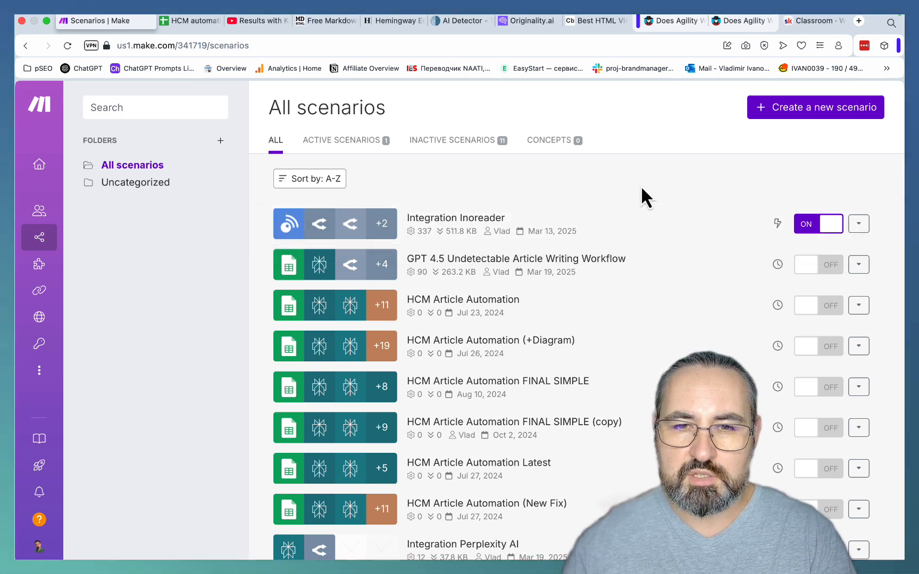
left_click(801, 113)
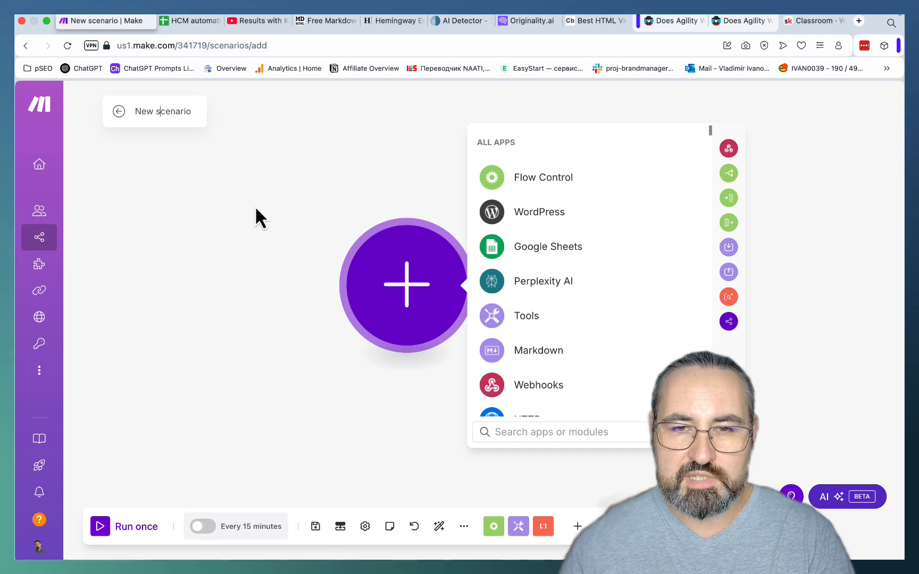
left_click(526, 247)
- Switch to Google Sheets and create a blank spreadsheet named Test
left_click(194, 20)
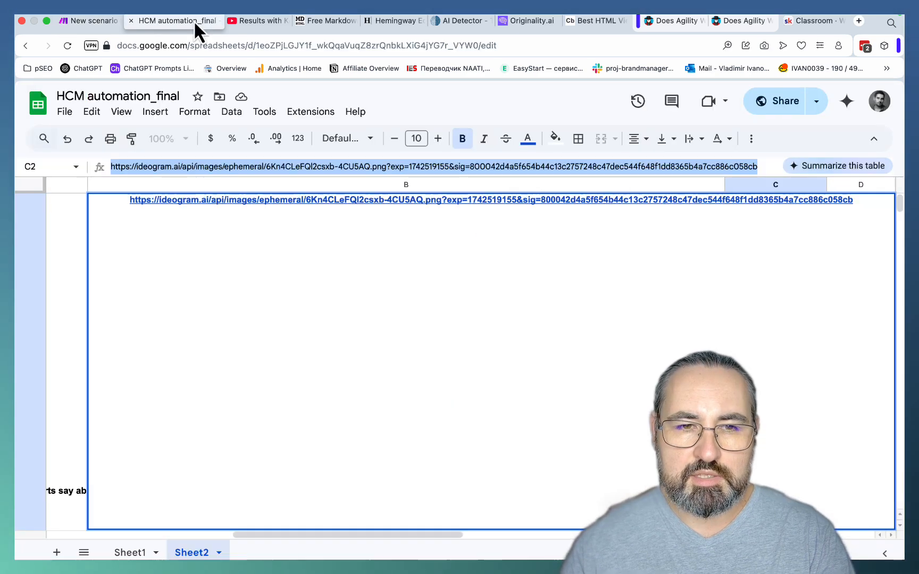
left_click(39, 105)
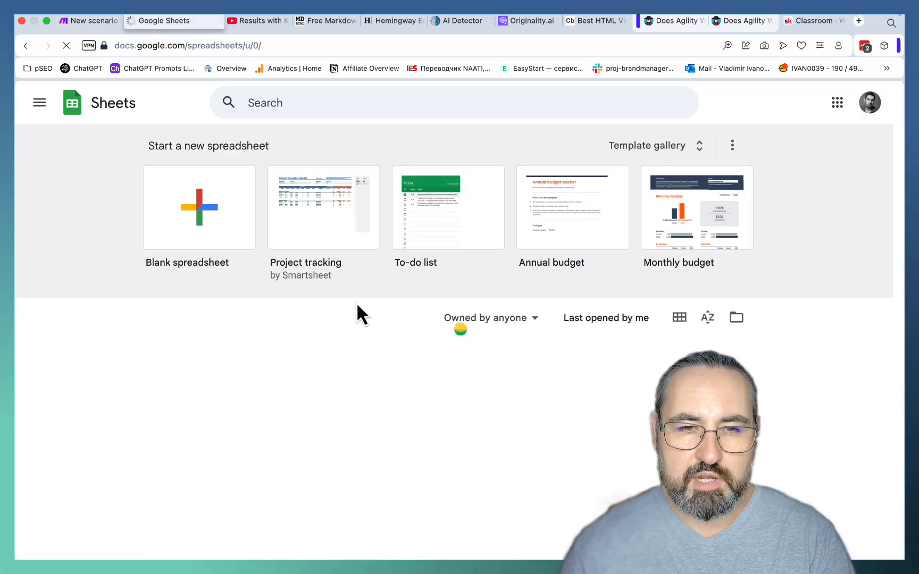
left_click(194, 232)
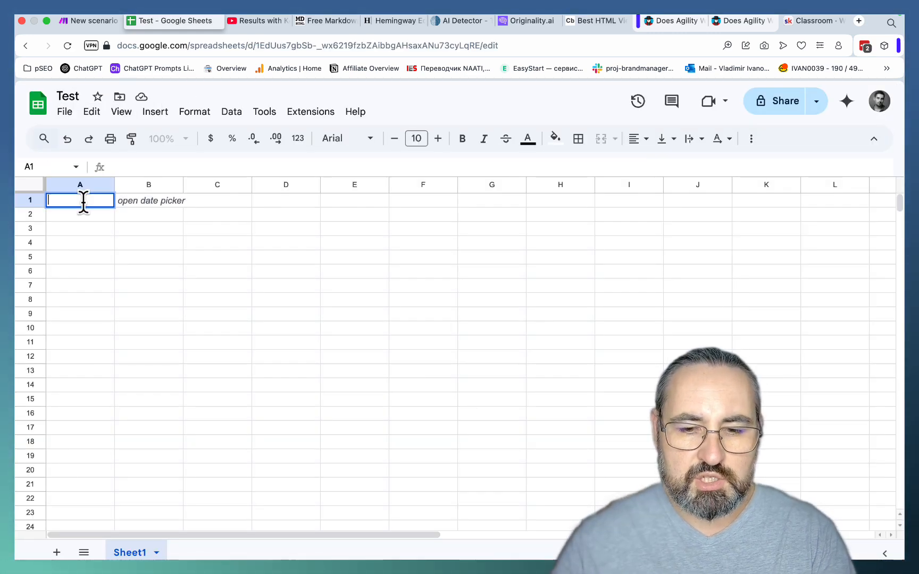
- Enter the header "Keywords" in cell A1 and the keyword "does agility writer pass ai detection" in A2
type("Keywords")
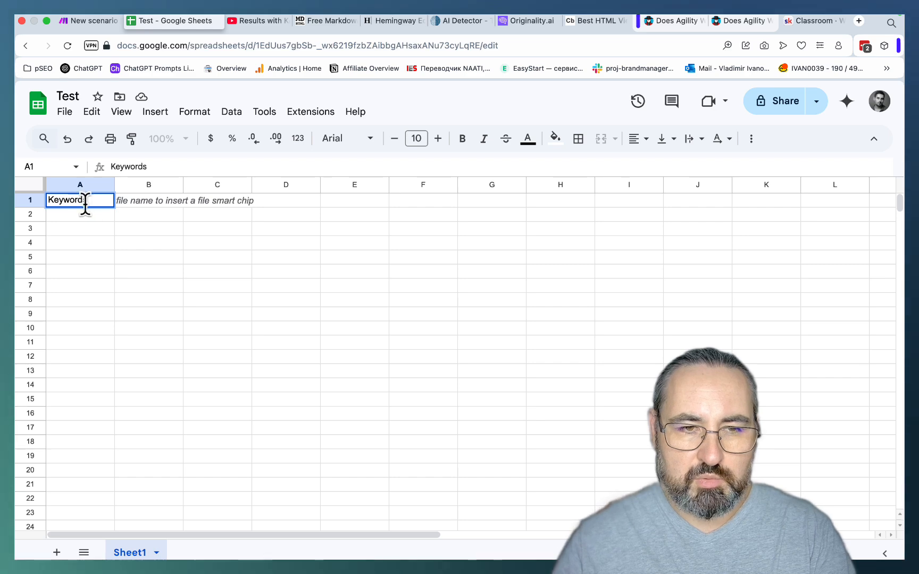
key("Return")
type("ty writer pass ai detection")
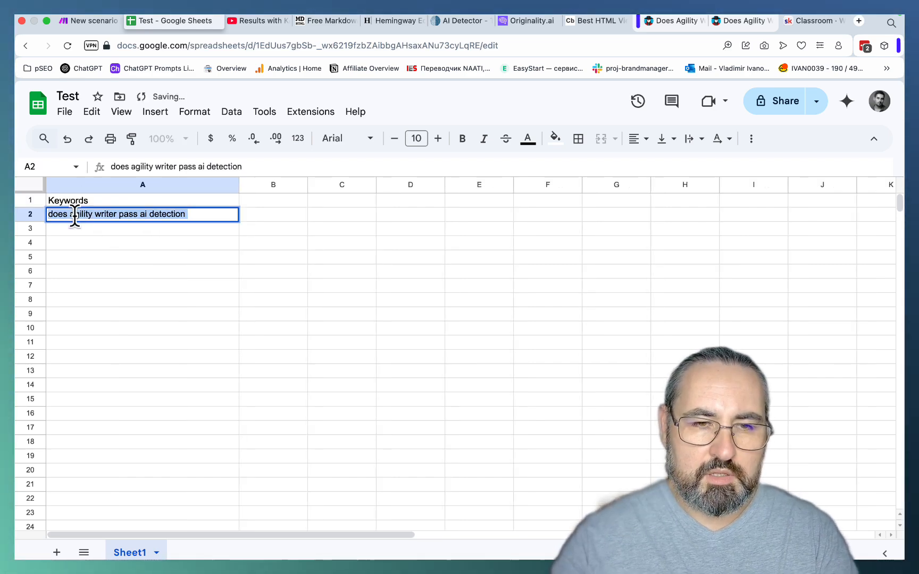
- Replace the keyword in cell A2 with "how to trade crypto meme coins in 2025"
key("BackSpace")
type("how")
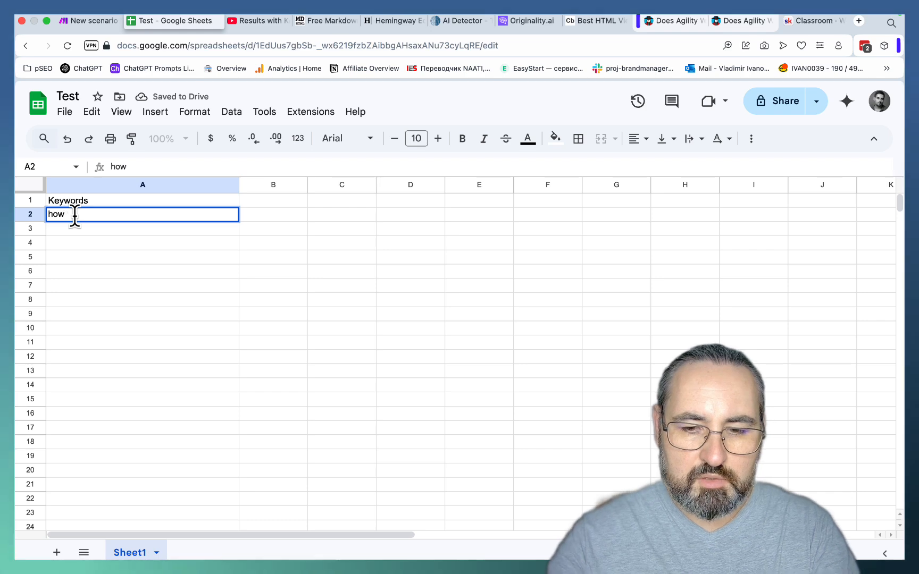
type(" to trade crypto ")
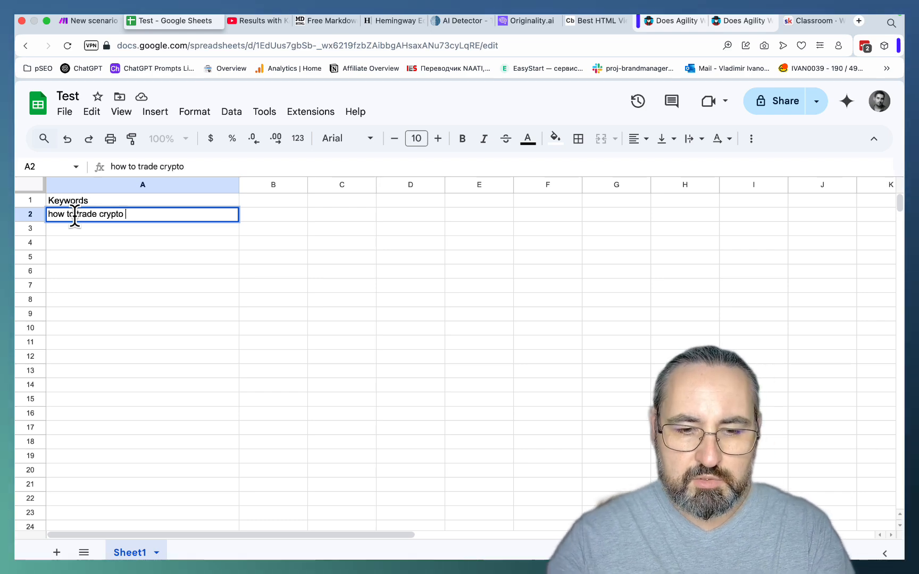
type("meme coins in 2025")
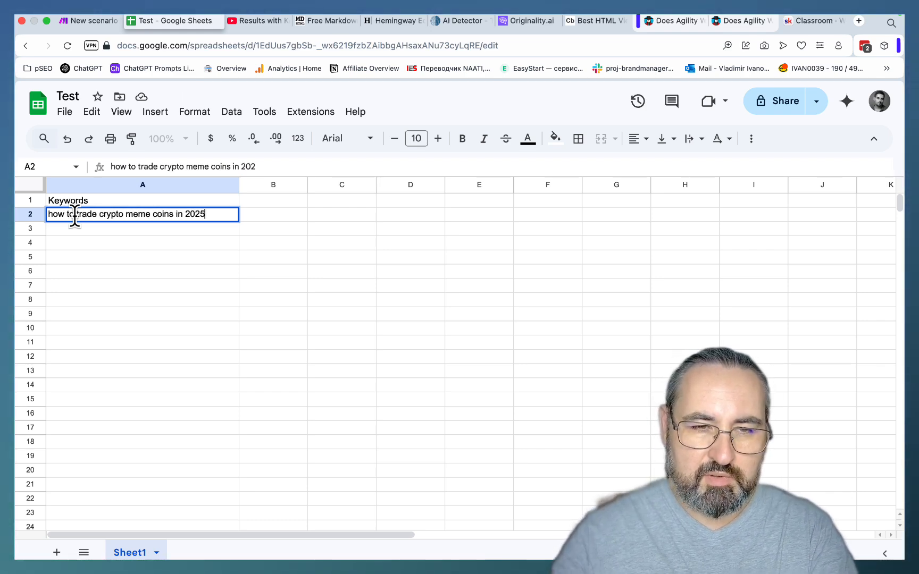
left_click(76, 272)
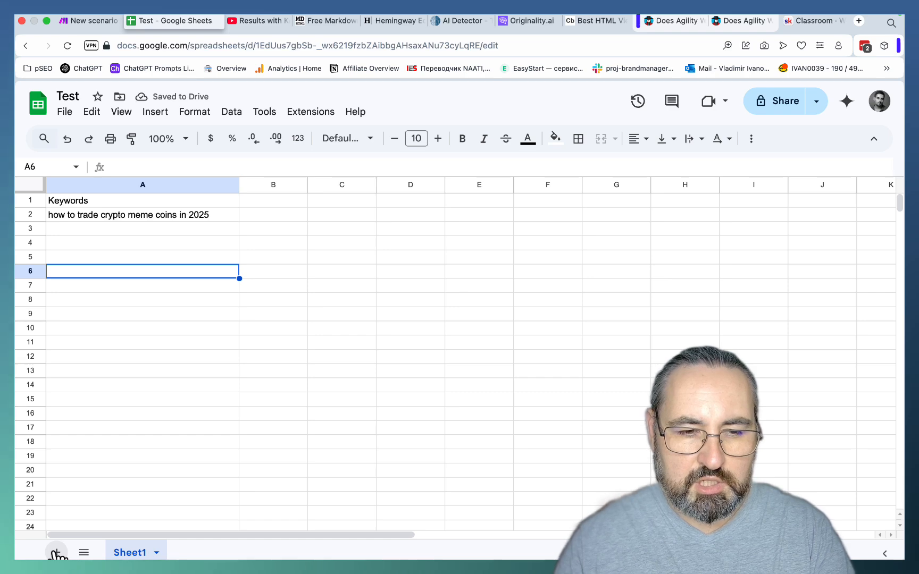
- Add a second sheet with the headers "Article" in A1 and "Inforgaphic" in B1, plus a third header beginning "Fea" in C1
left_click(57, 553)
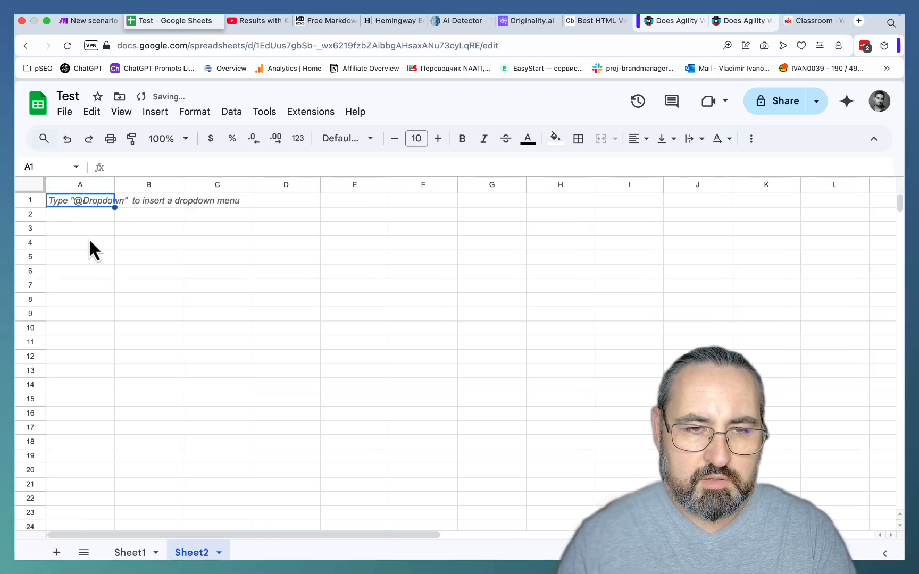
double_click(80, 201)
type("Art")
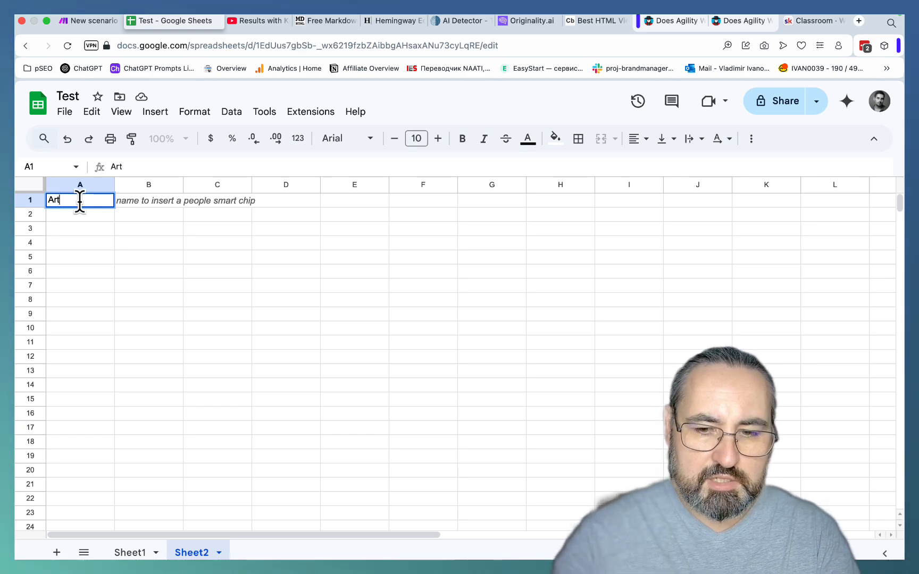
type("viicle")
left_click(155, 203)
type("Inforga")
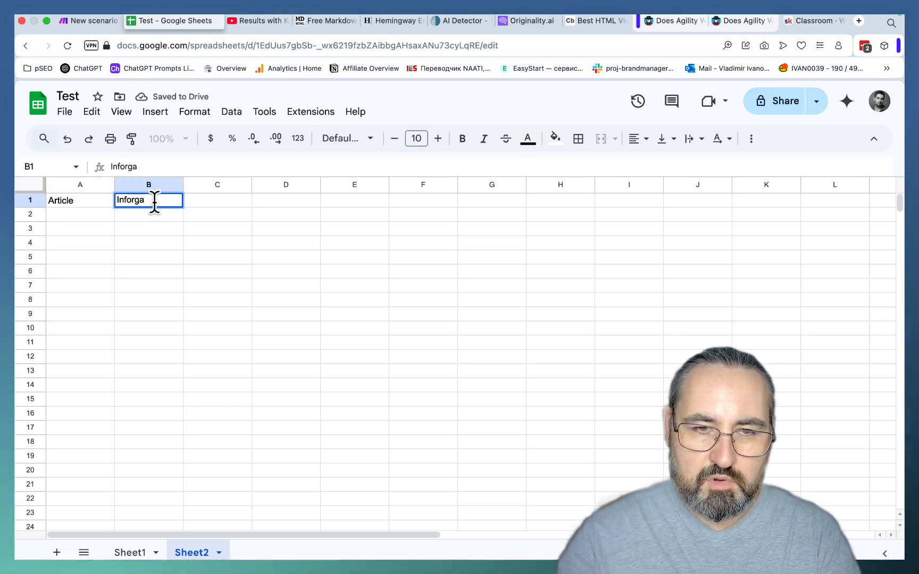
type("phic")
left_click(201, 198)
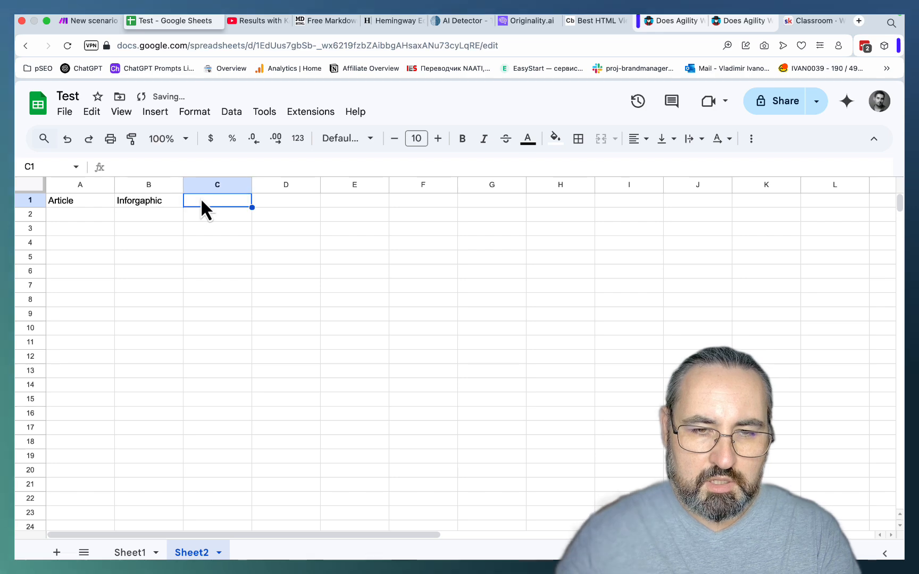
type("Fea")
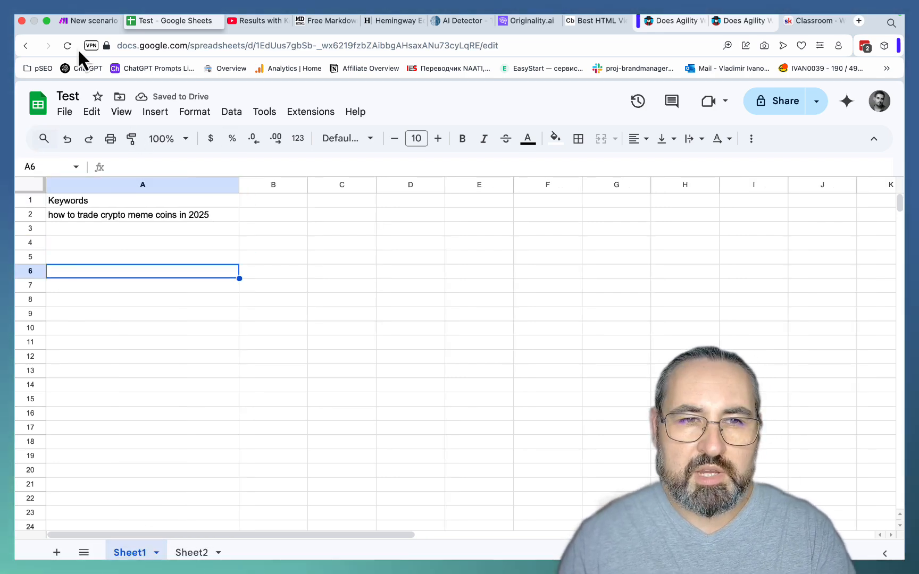
- Switch to Make and add the Google Sheets Watch New Rows trigger as the scenario's first module
left_click(91, 20)
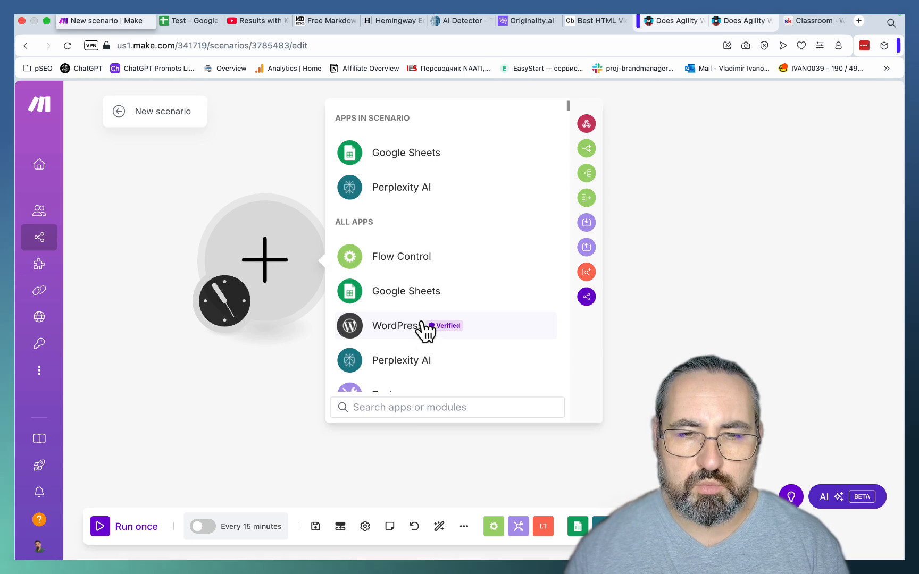
left_click(381, 158)
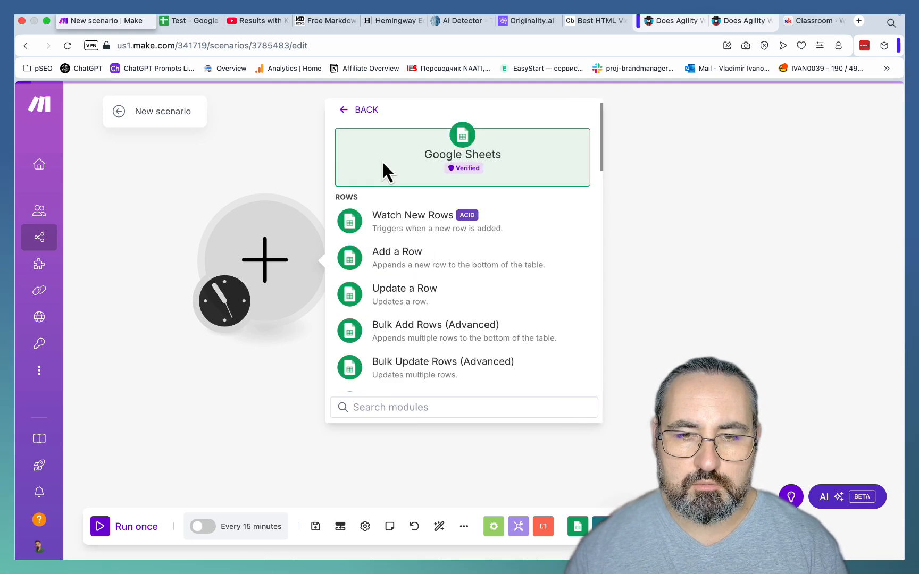
left_click(405, 223)
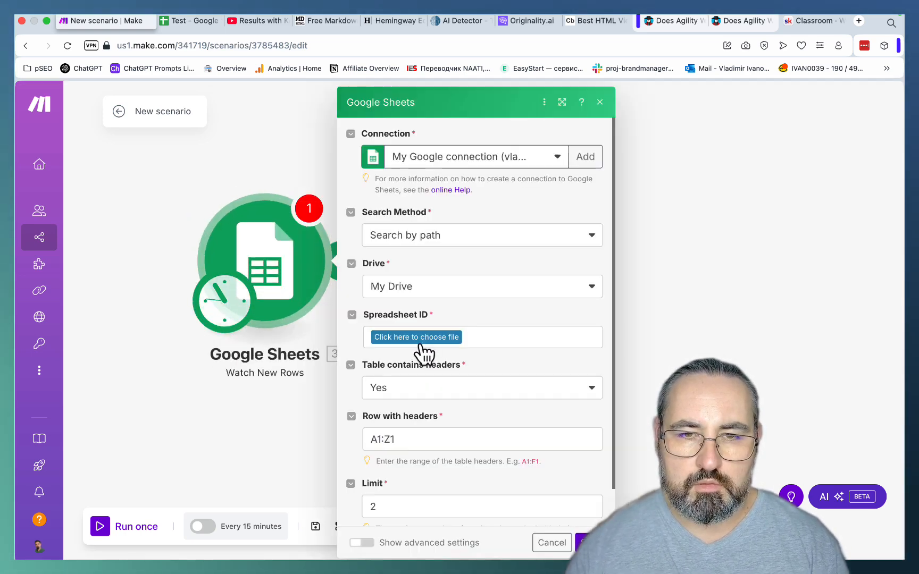
- Configure the trigger to watch Sheet1 of the Test spreadsheet with a limit of 1, and save the module
left_click(404, 340)
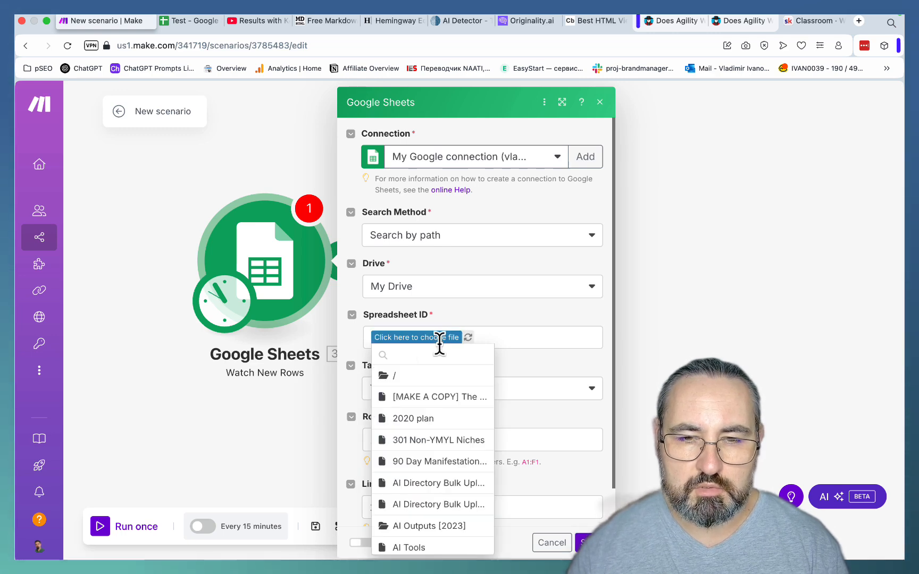
type("Test")
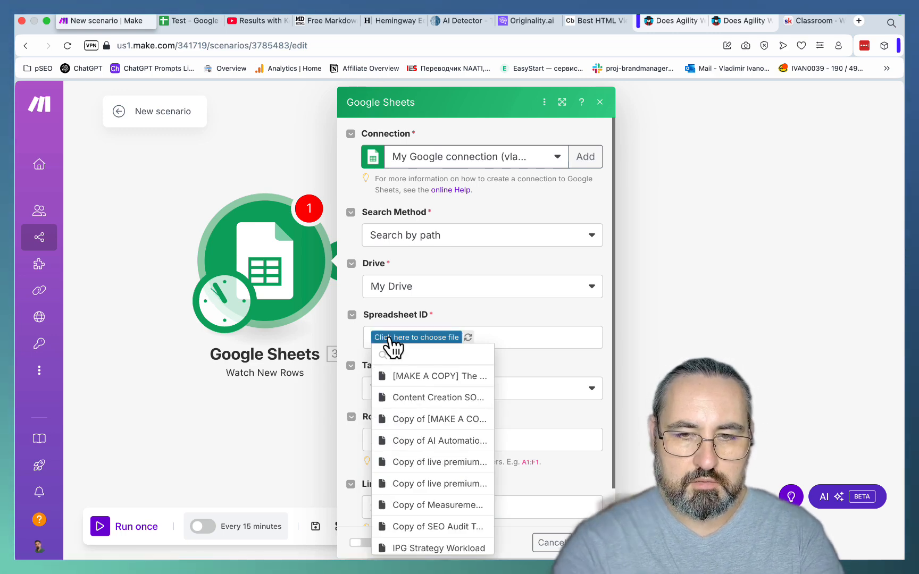
left_click(401, 379)
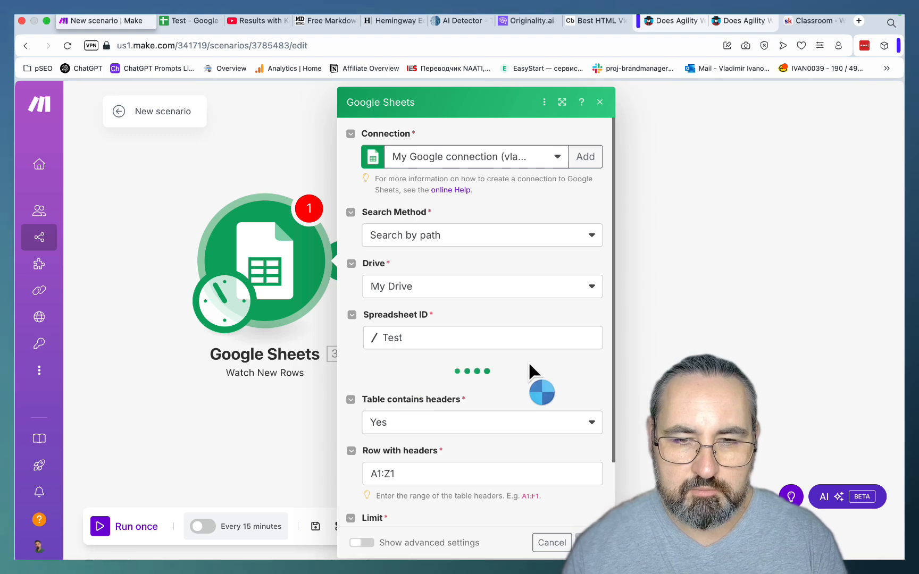
left_click(534, 391)
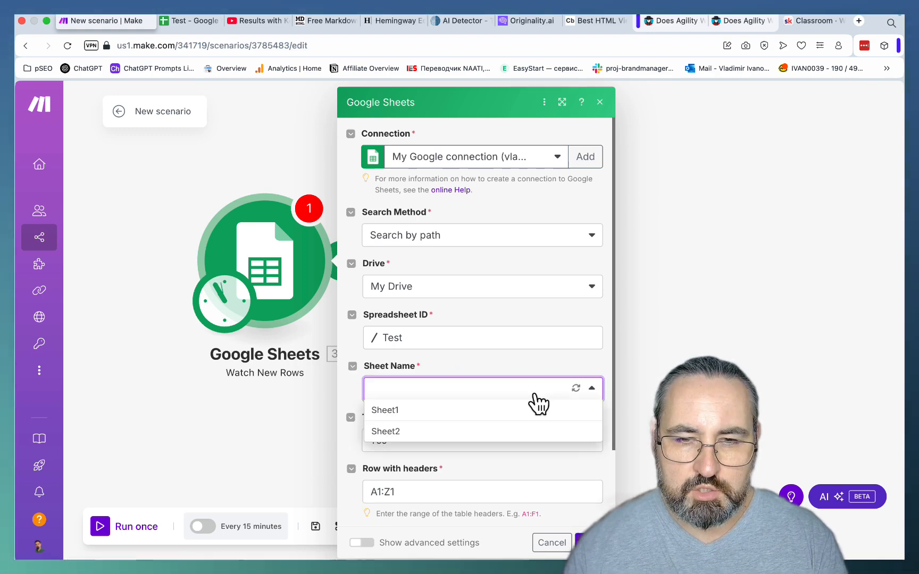
left_click(387, 416)
scroll(504, 335, "down", 3)
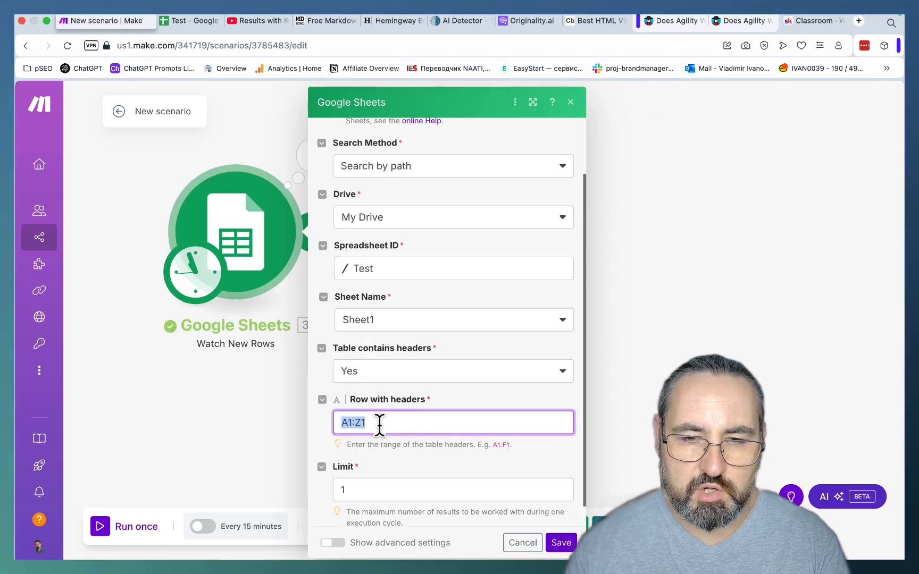
scroll(404, 421, "down", 1)
left_click_drag(353, 469, 322, 467)
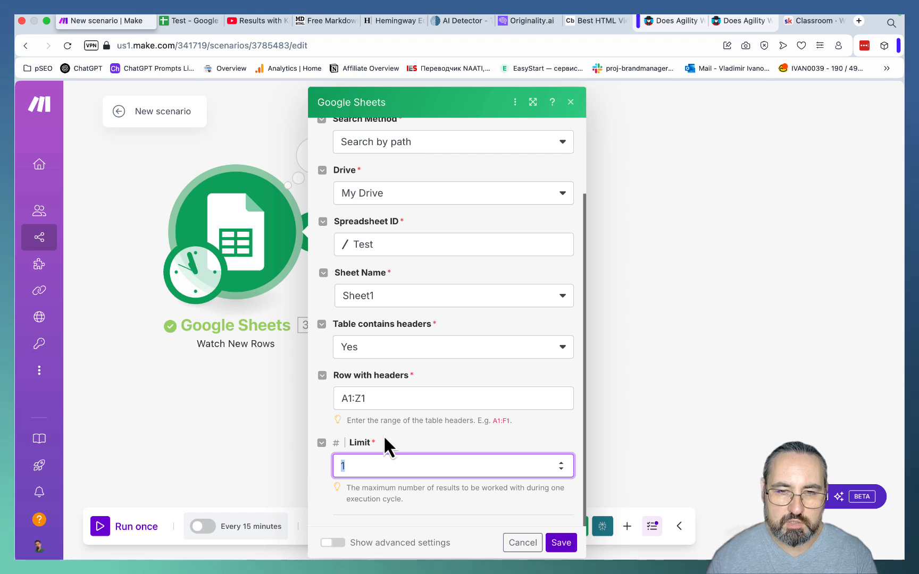
left_click(563, 542)
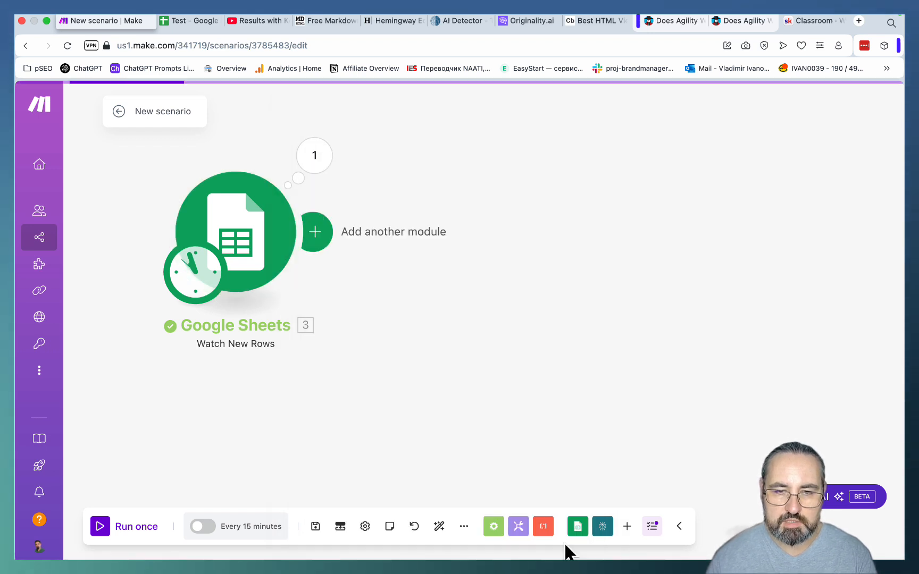
- Set the trigger's starting point manually to the row "does agility writer pass ai detection" and save it
right_click(261, 225)
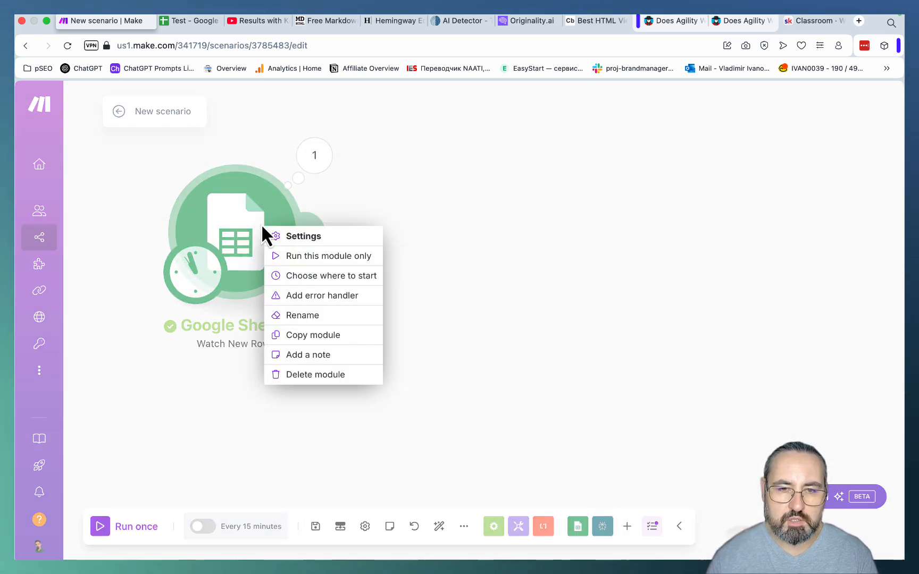
left_click(285, 279)
left_click(321, 278)
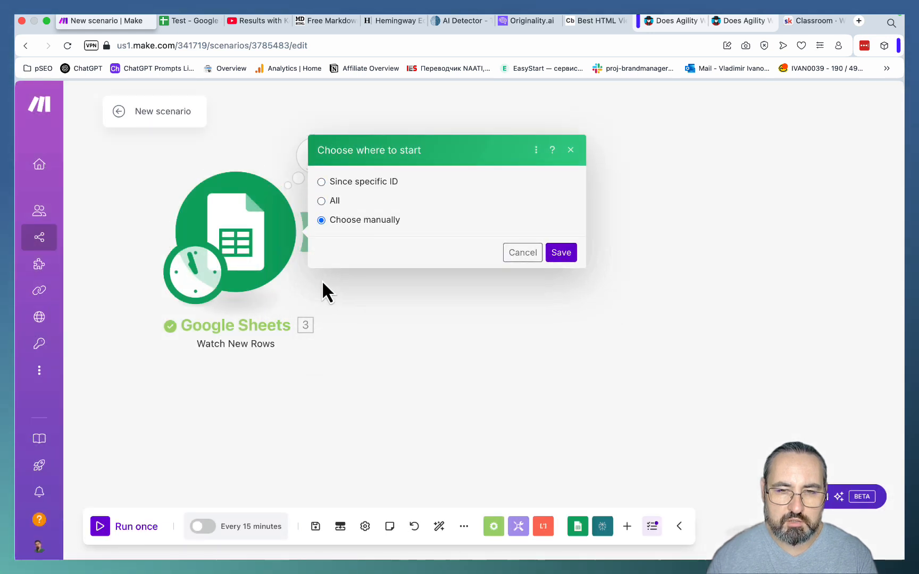
left_click(364, 254)
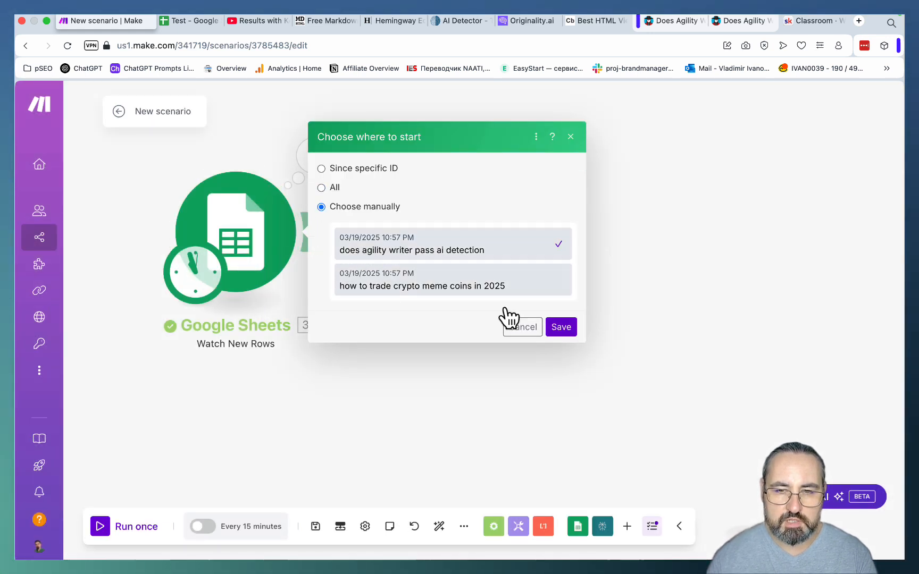
left_click(556, 331)
- Add a Perplexity AI Create a Chat Completion module after the trigger and set its model to sonar-pro
left_click(322, 246)
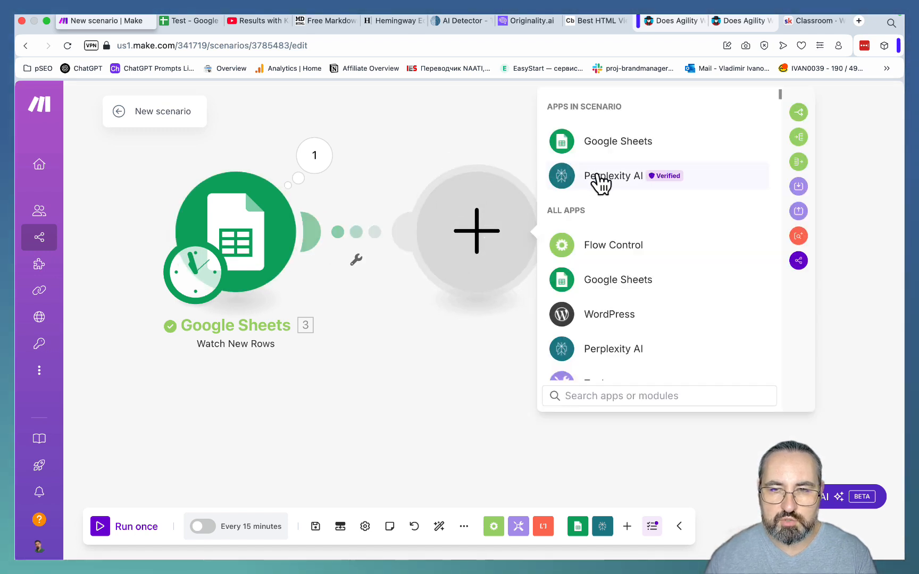
left_click(601, 180)
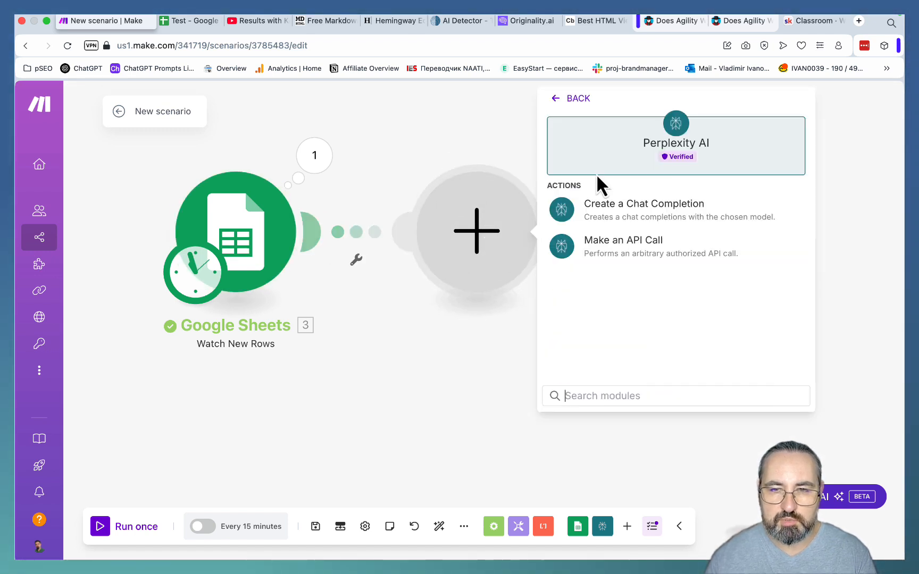
left_click(617, 209)
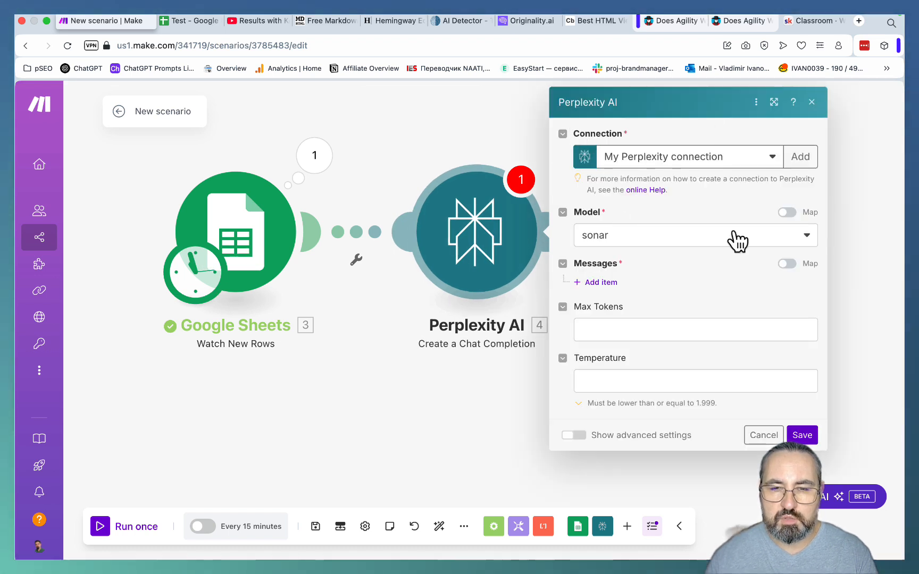
left_click(681, 238)
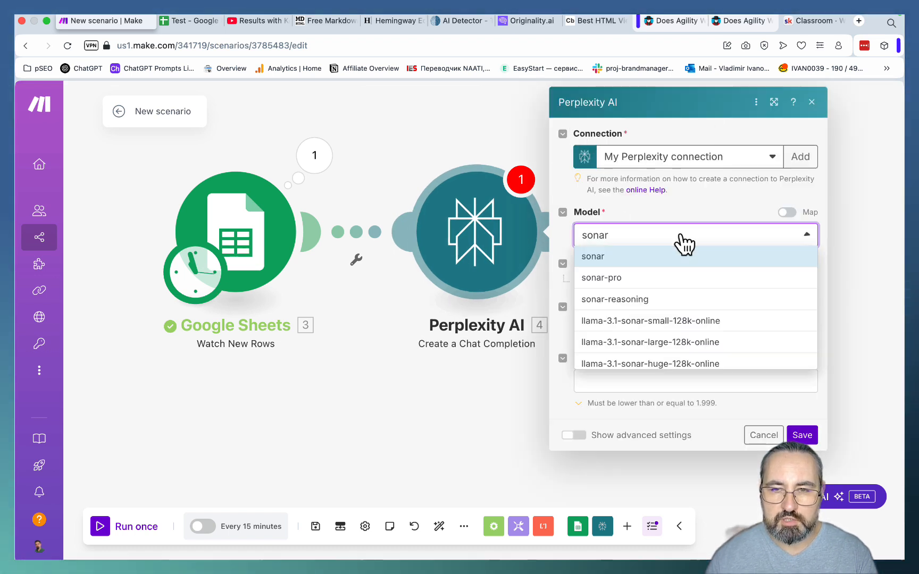
left_click(616, 279)
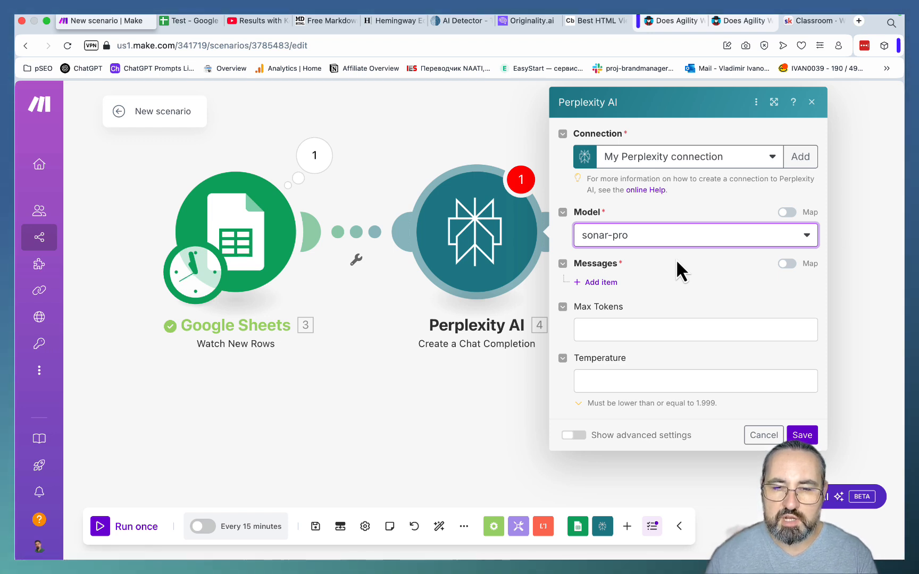
- Add a message with the role User and paste the copied comprehensive-report research prompt as its content
left_click(596, 283)
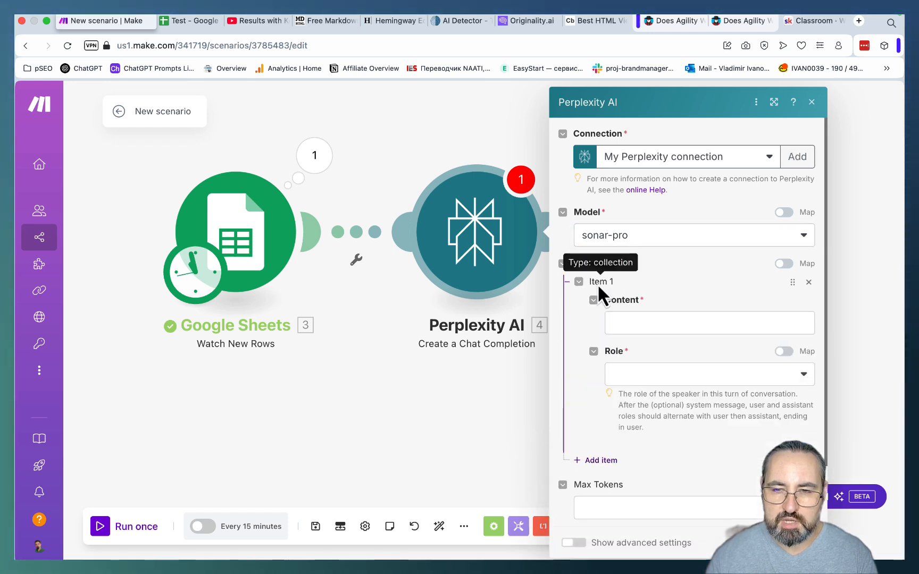
left_click(647, 390)
left_click(648, 394)
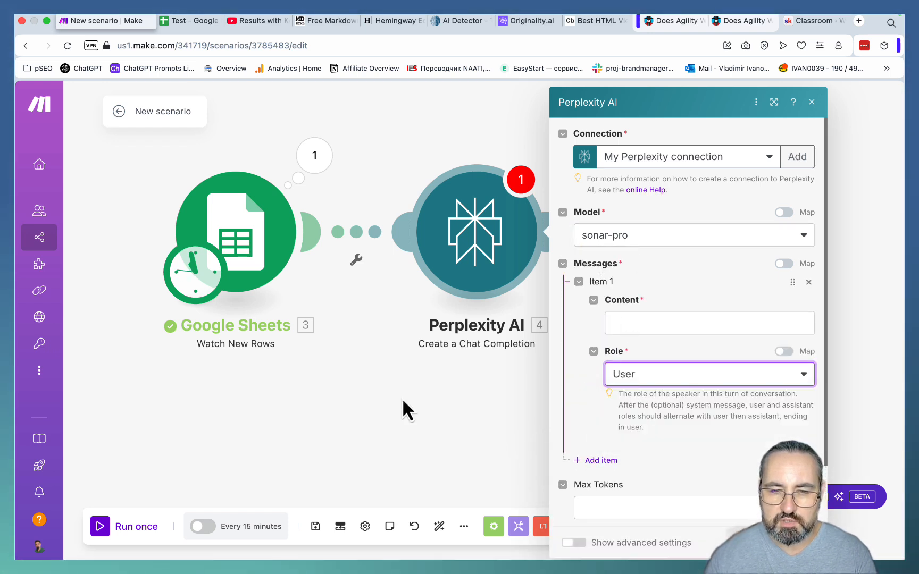
left_click(636, 322)
key("super+v")
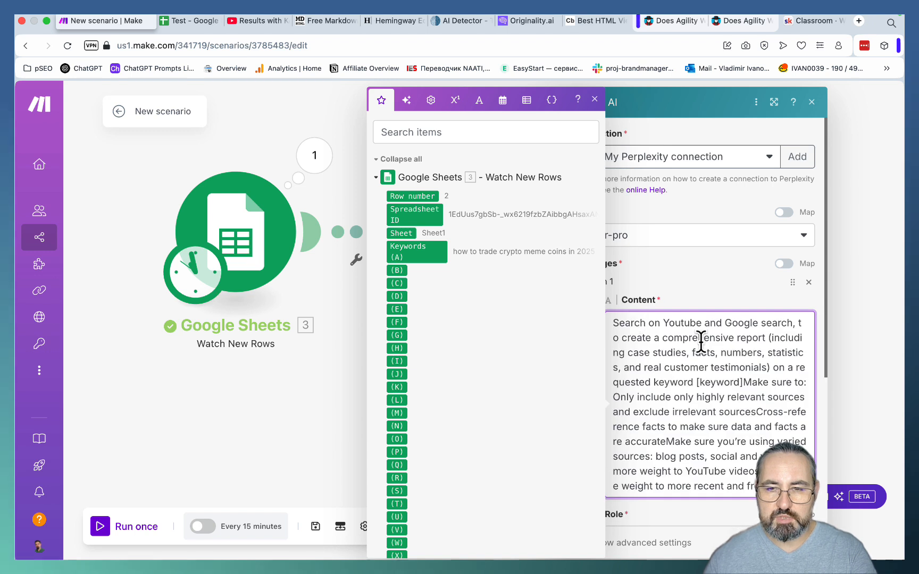
left_click(708, 367)
left_click_drag(660, 102, 493, 95)
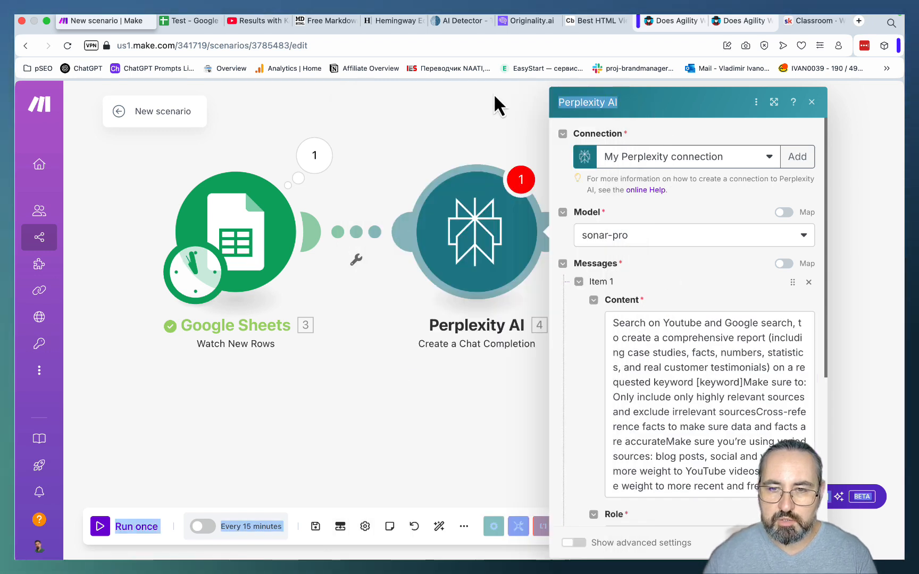
- Replace the [keyword] placeholder in the prompt with the Keywords (A) value from the Google Sheets module
scroll(715, 367, "down", 1)
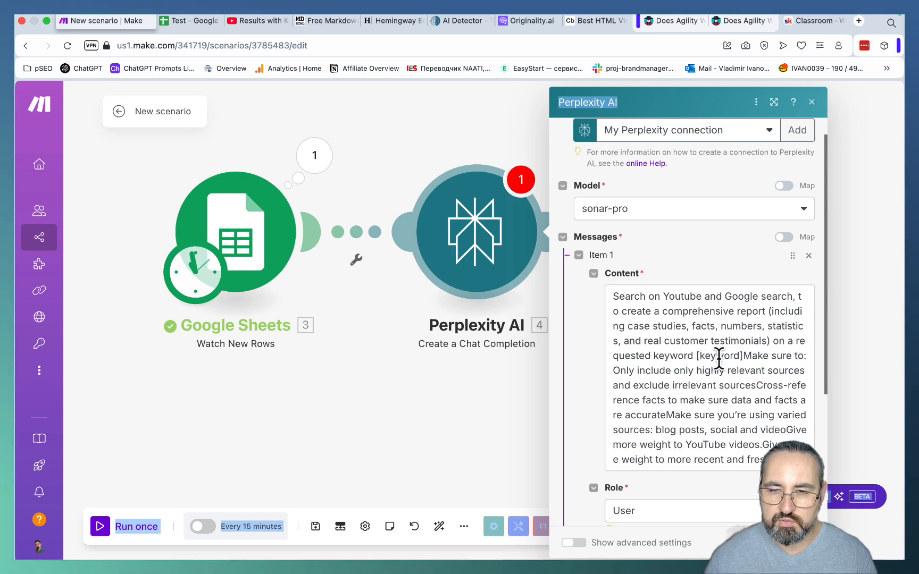
left_click_drag(742, 355, 697, 356)
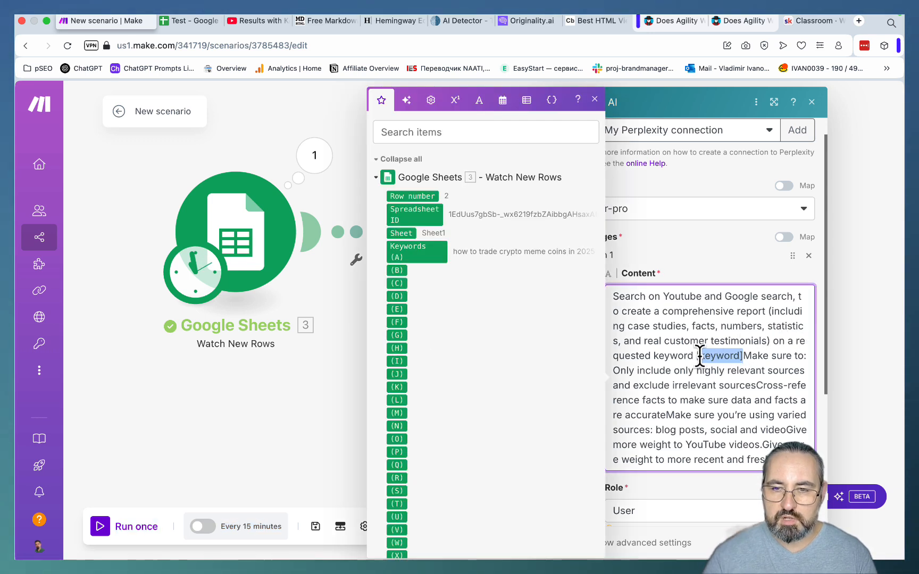
key("BackSpace")
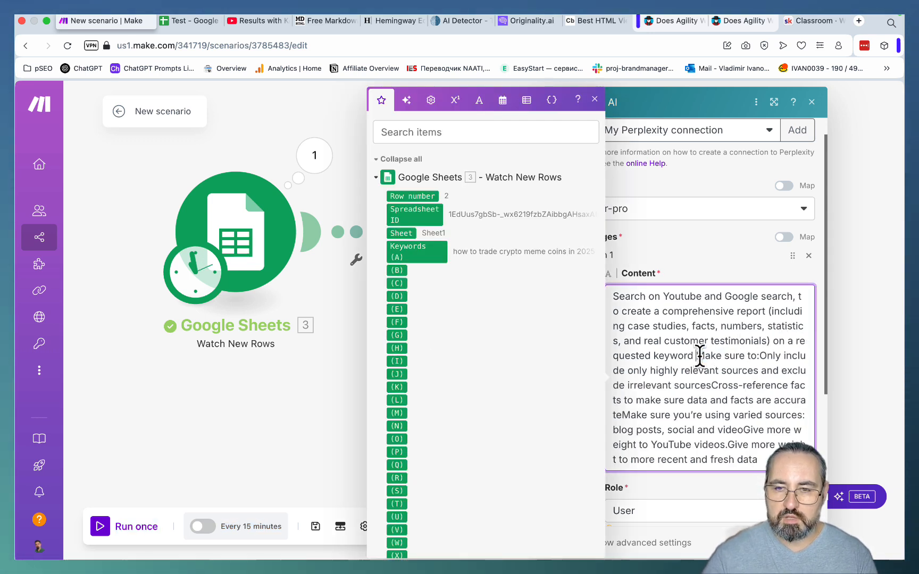
left_click(407, 257)
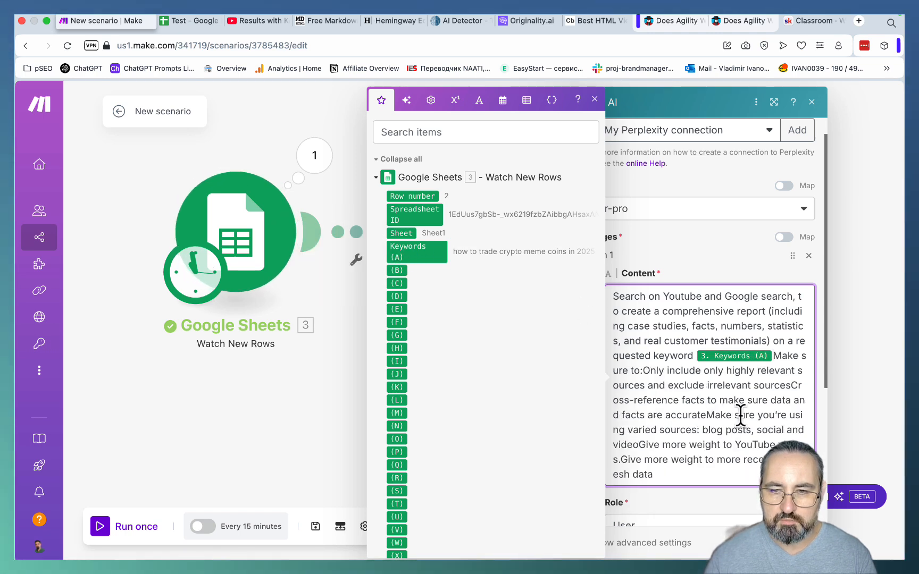
- Set "Make sure to:" apart in the research prompt as its own paragraph, with blank lines before and after it
key("Return")
key("Return")
left_click(683, 384)
key("Return")
key("Return")
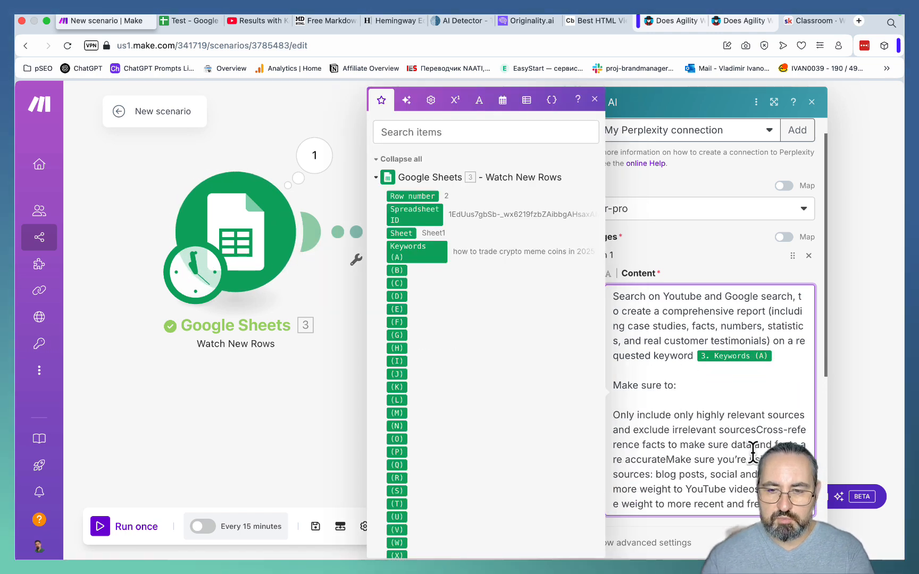
- Split the prompt's first three instructions (relevant sources, cross-referenced facts, varied sources) onto separate lines numbered 1., 2. and 3
type("1.")
scroll(741, 442, "down", 2)
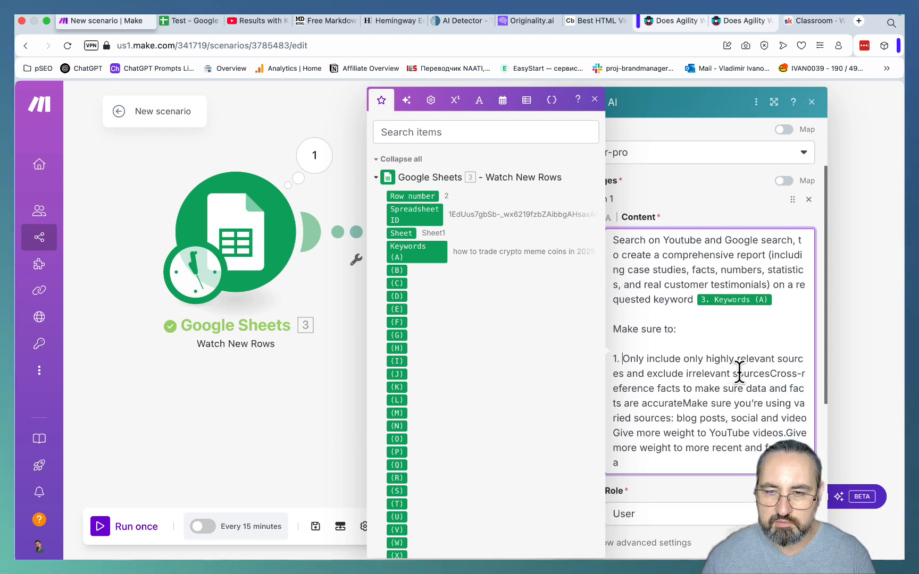
left_click(769, 373)
key("Return")
type("2.")
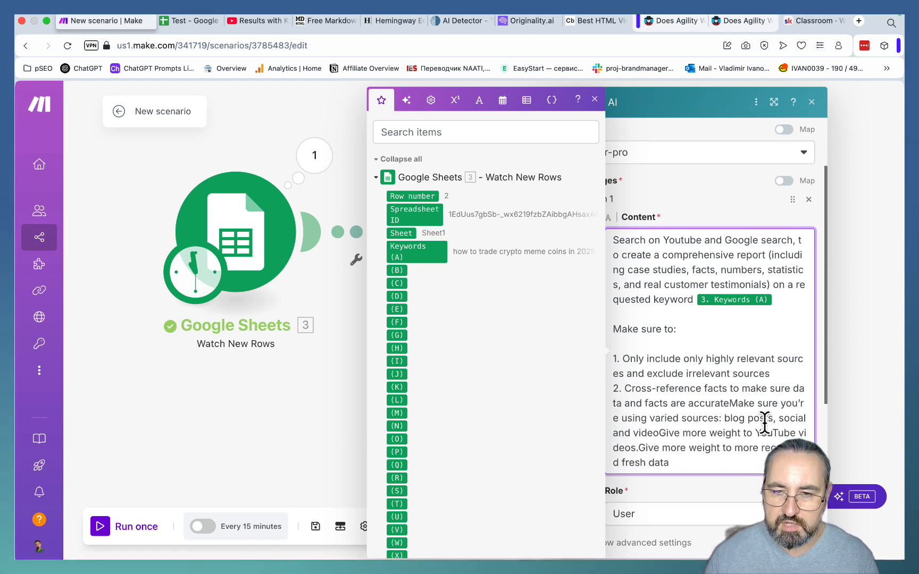
scroll(764, 423, "down", 1)
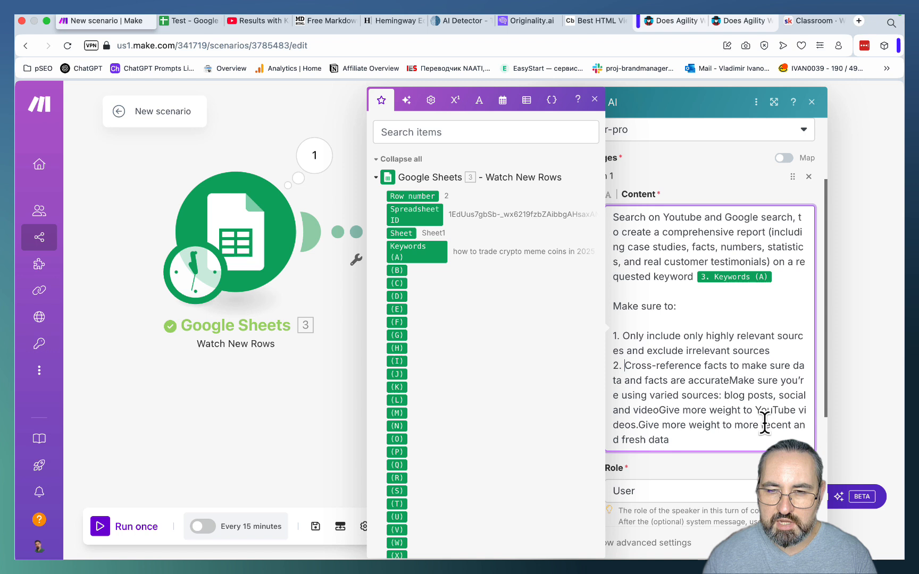
left_click(728, 380)
key("Return")
type("3.")
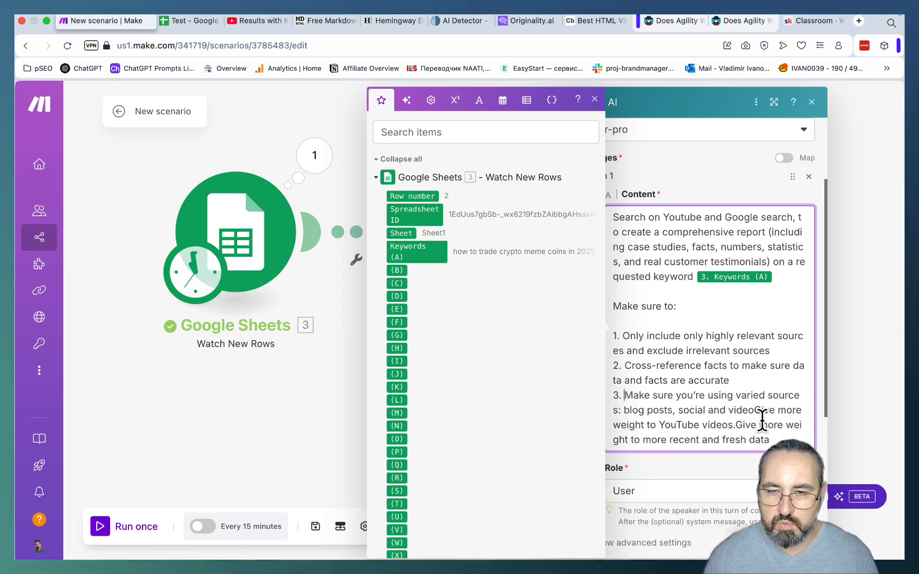
- End the varied-sources instruction with a period, number the YouTube and fresh-data instructions 4. and 5. on separate lines, and close the module settings
scroll(762, 423, "down", 1)
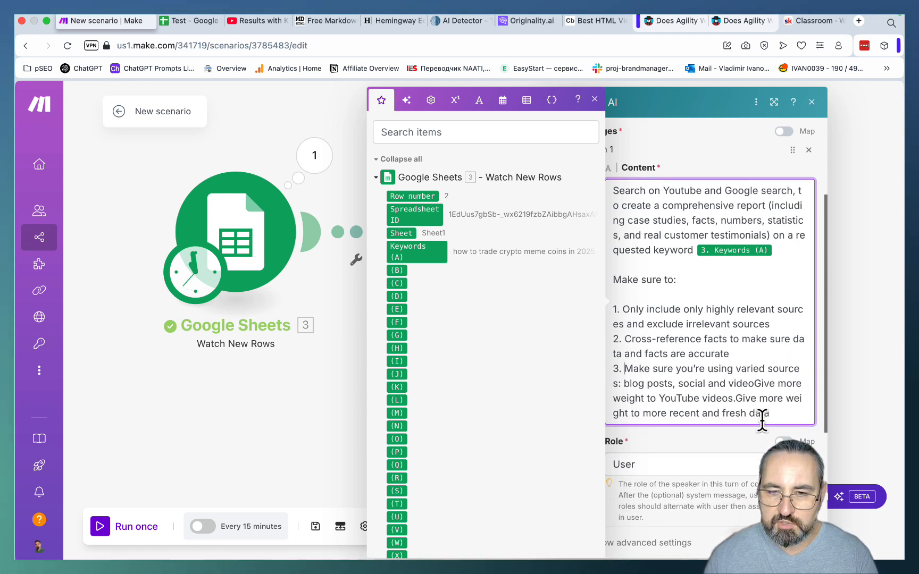
left_click(672, 387)
type(",")
left_click(756, 385)
type(".")
key("Return")
type("4.")
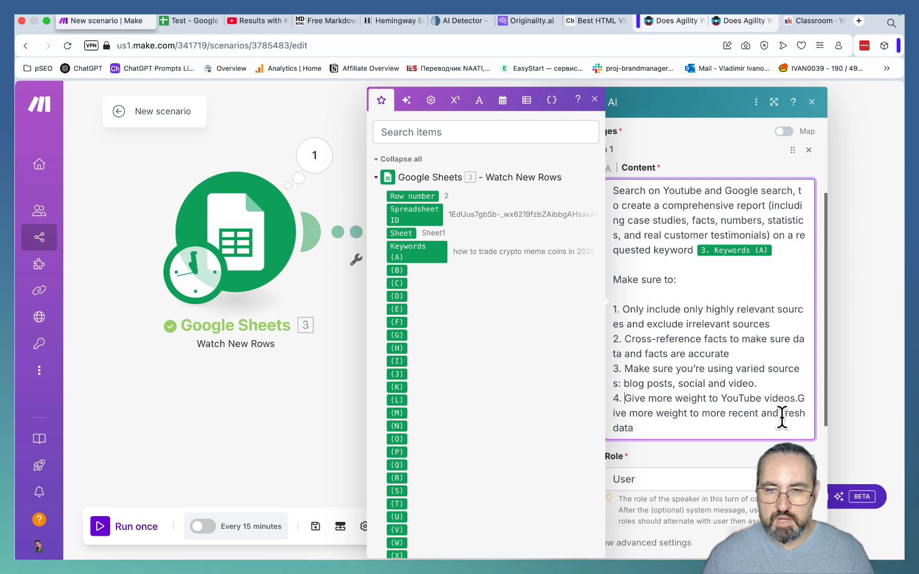
scroll(781, 417, "down", 1)
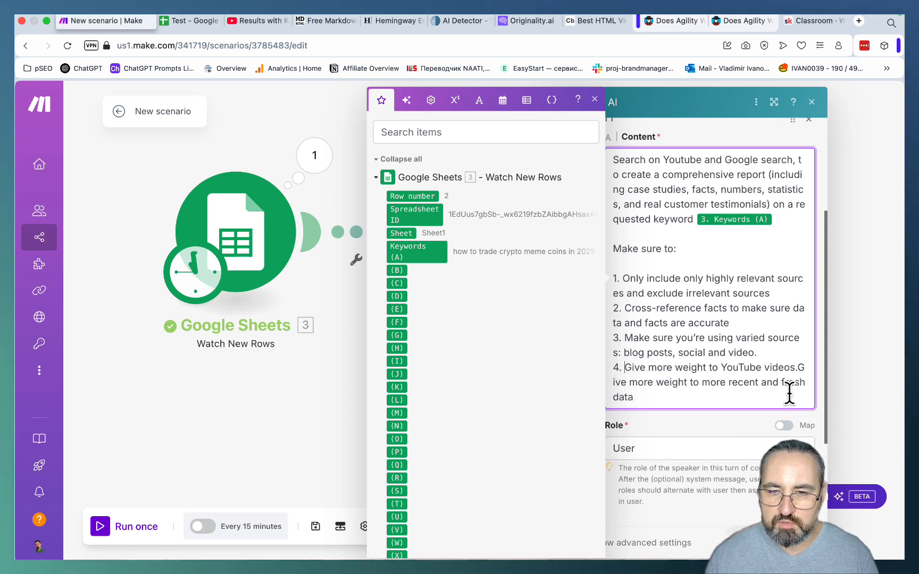
left_click(797, 368)
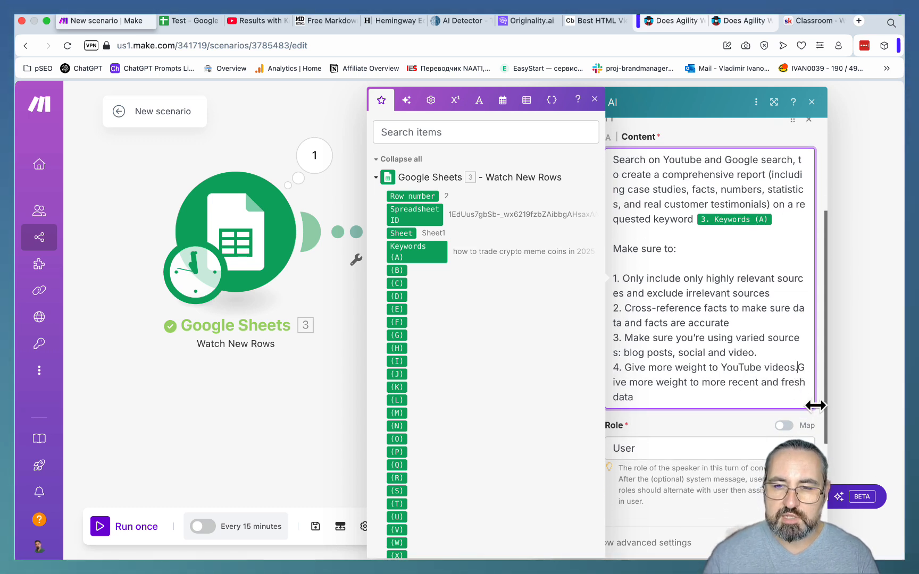
key("Return")
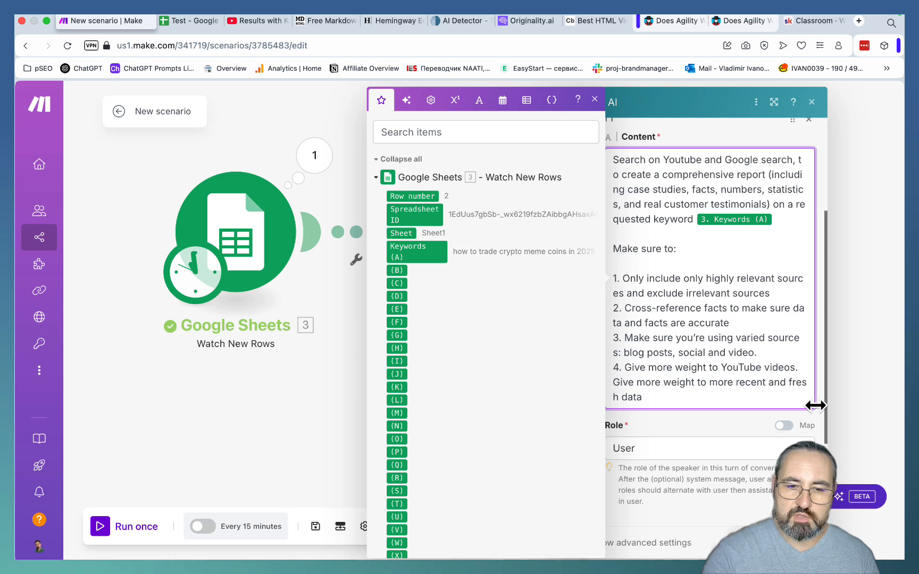
type("5.")
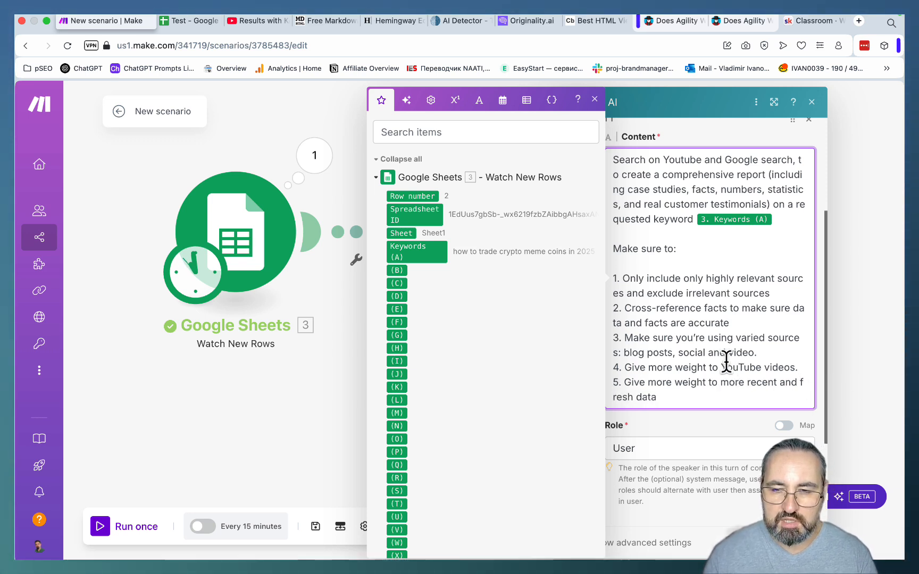
scroll(724, 361, "down", 1)
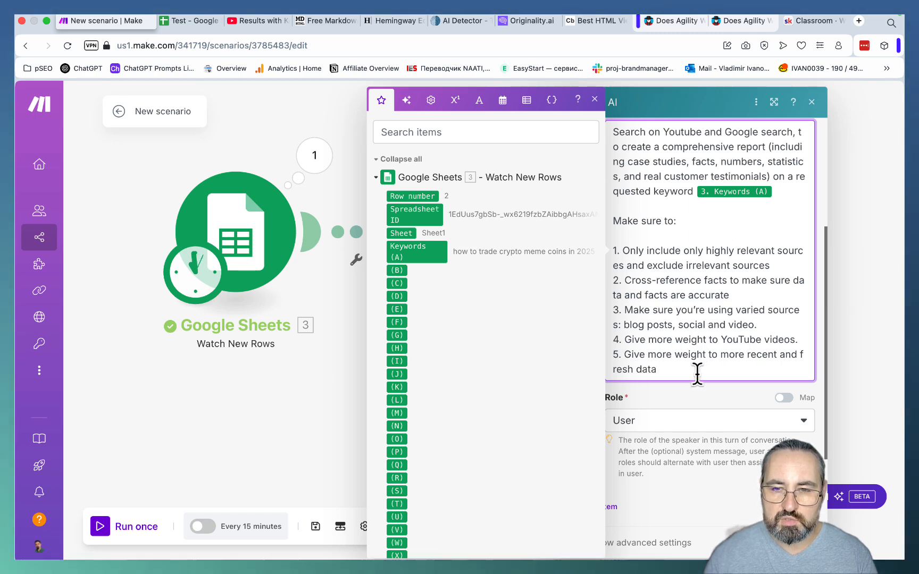
key("Escape")
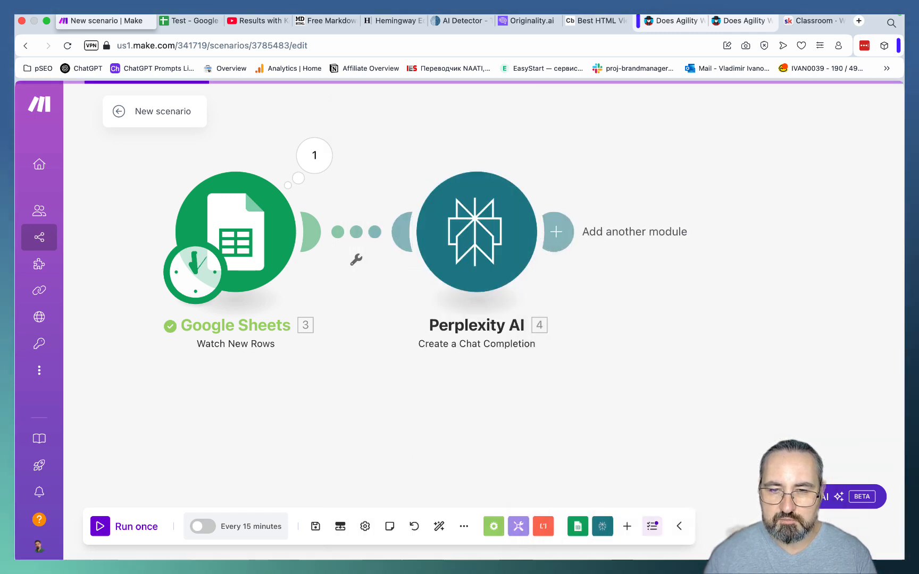
- Set the Google Sheets trigger's manual starting point to "how to trade crypto meme coins in 2025" and run the scenario once
scroll(402, 325, "down", 5)
right_click(316, 272)
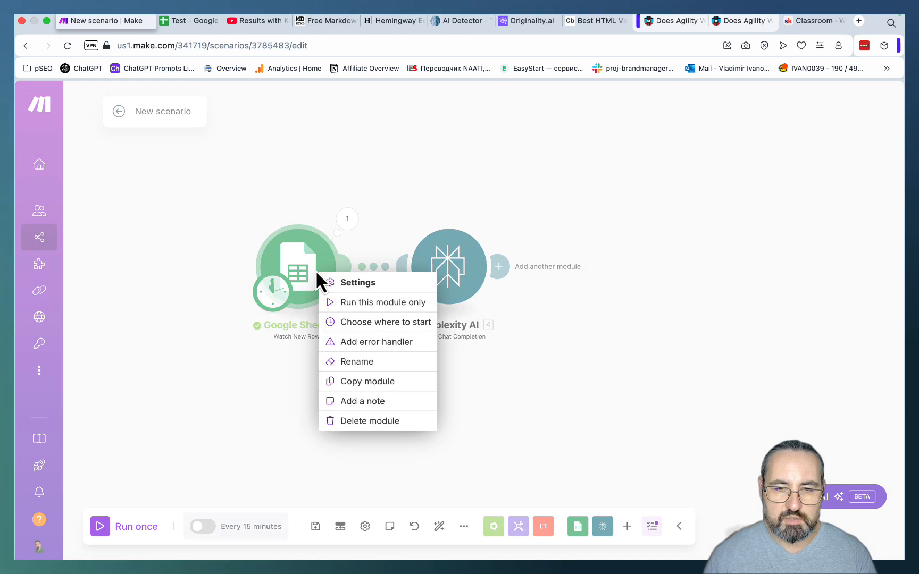
left_click(356, 322)
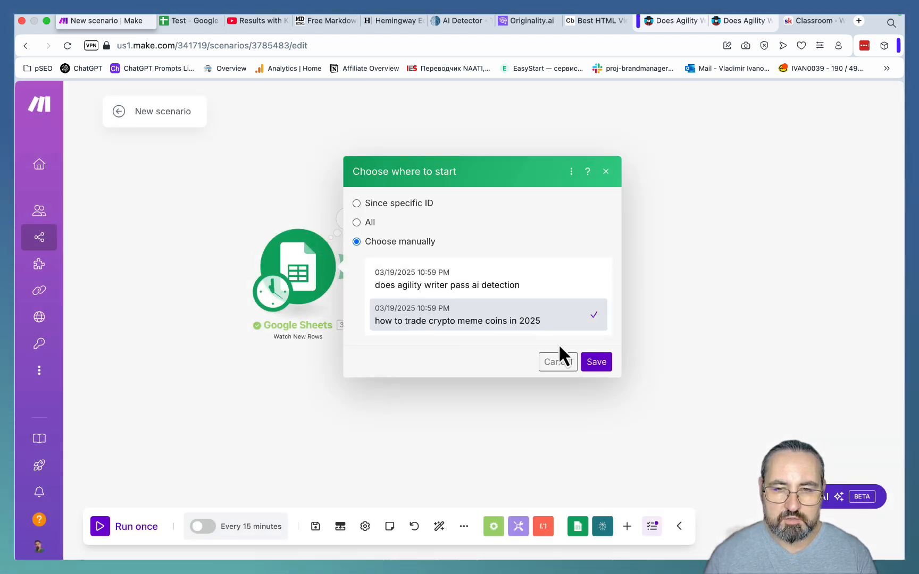
left_click(594, 361)
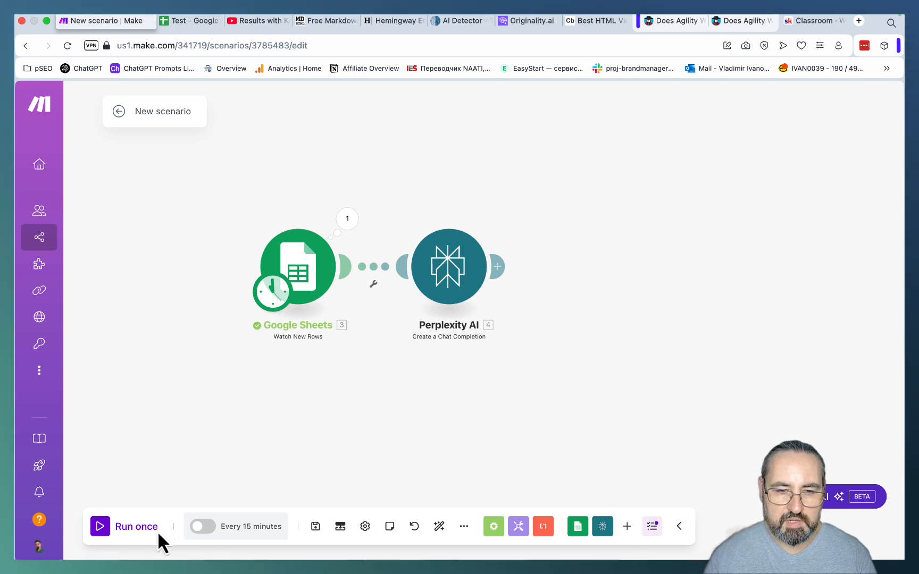
left_click(127, 531)
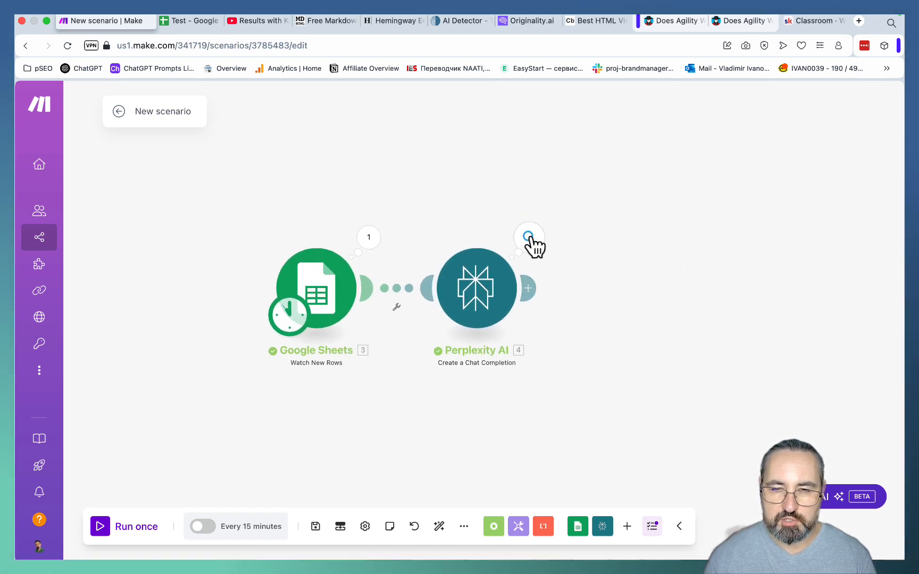
- Examine the choices and the citations list in the Perplexity AI module's output bundle
left_click(529, 239)
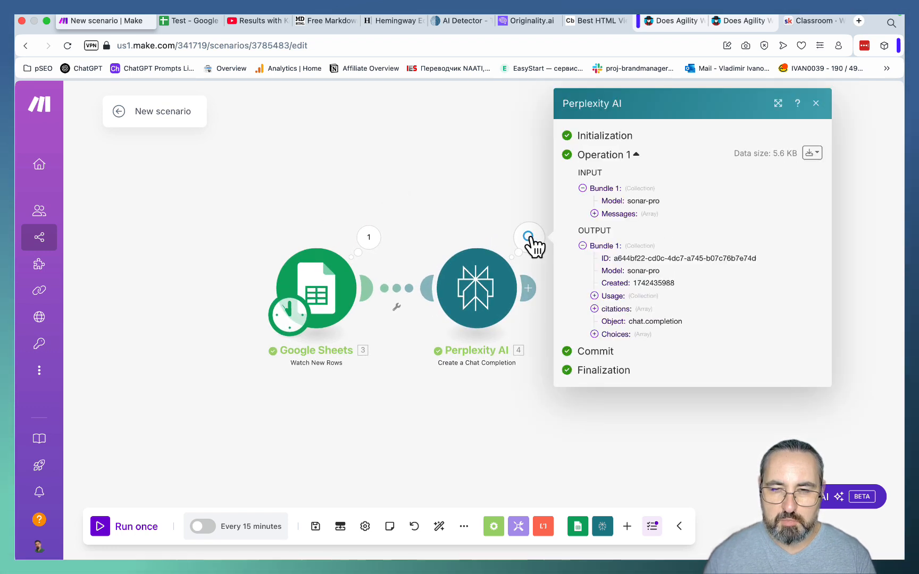
left_click(594, 334)
left_click(606, 346)
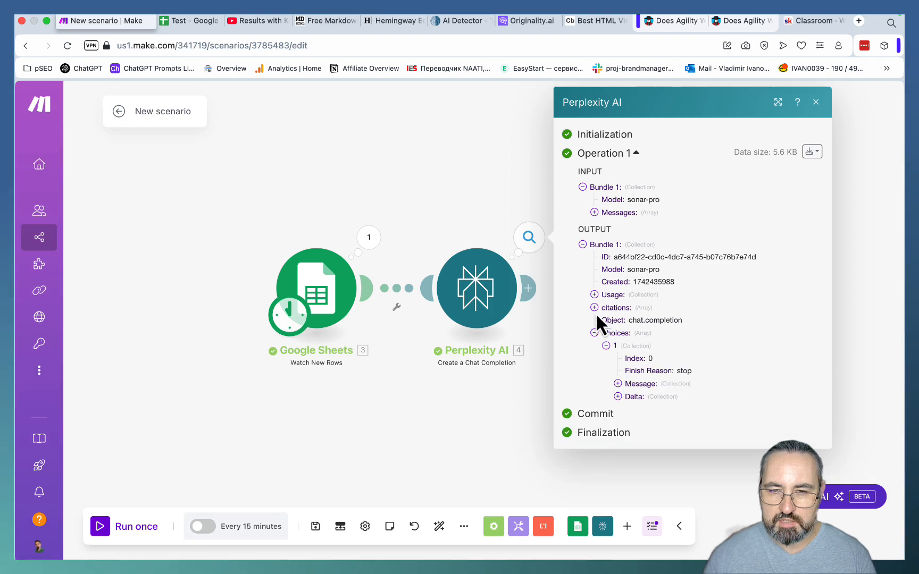
left_click(594, 308)
scroll(700, 372, "down", 10)
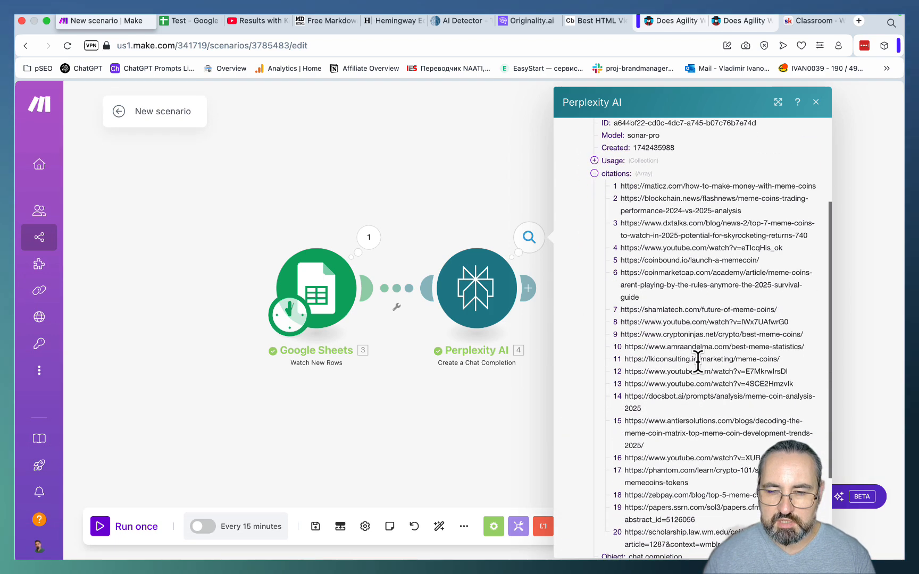
scroll(700, 372, "up", 7)
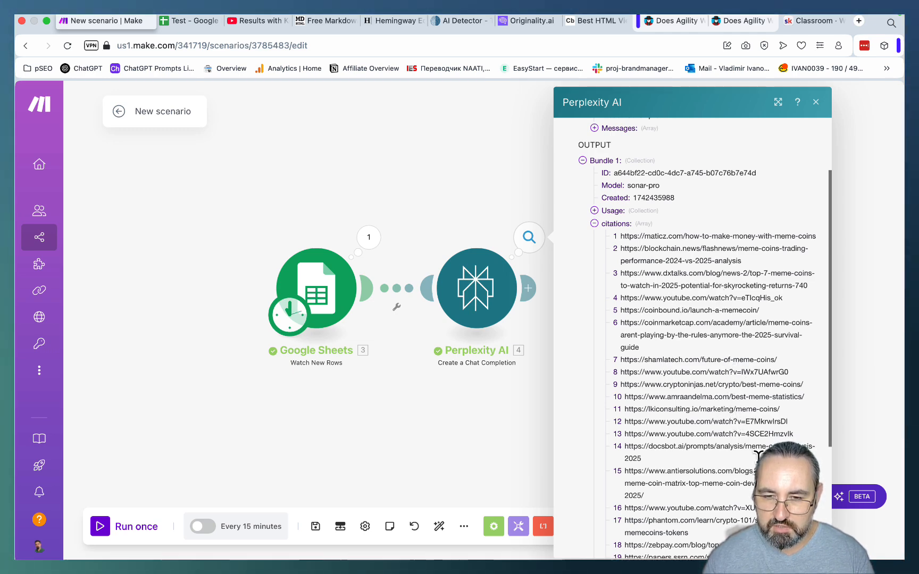
scroll(739, 420, "down", 6)
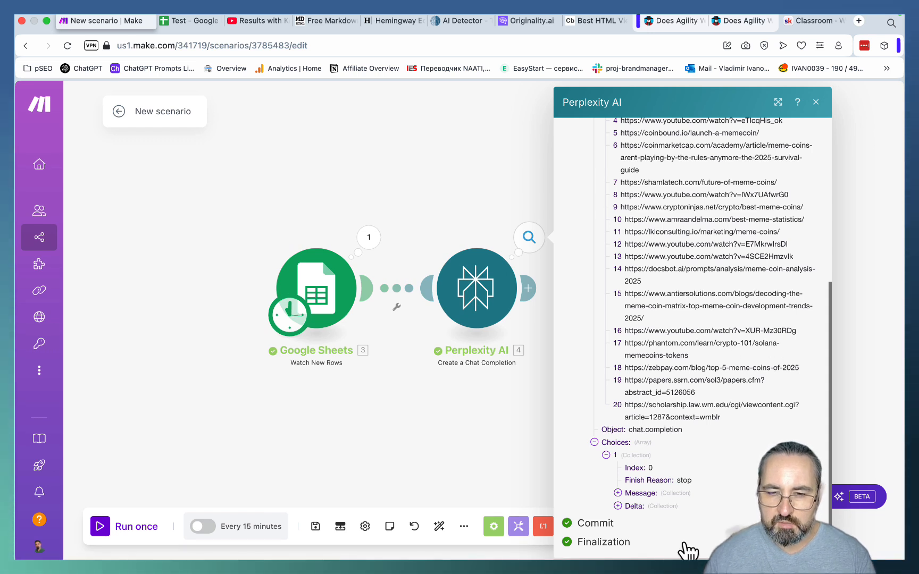
- Read the full report in the Perplexity AI output's message content, and close the output
scroll(676, 474, "down", 1)
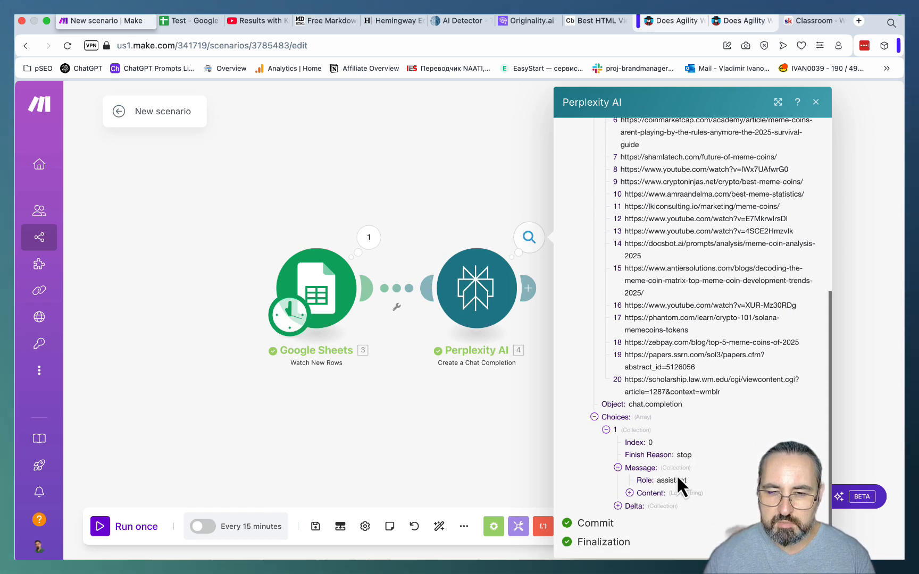
left_click(629, 494)
scroll(691, 479, "down", 10)
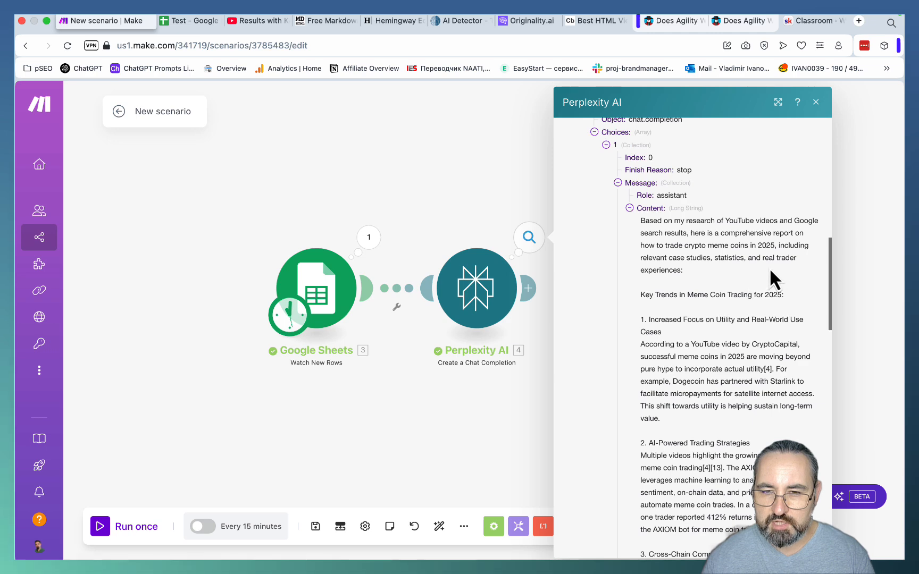
left_click_drag(744, 246, 642, 246)
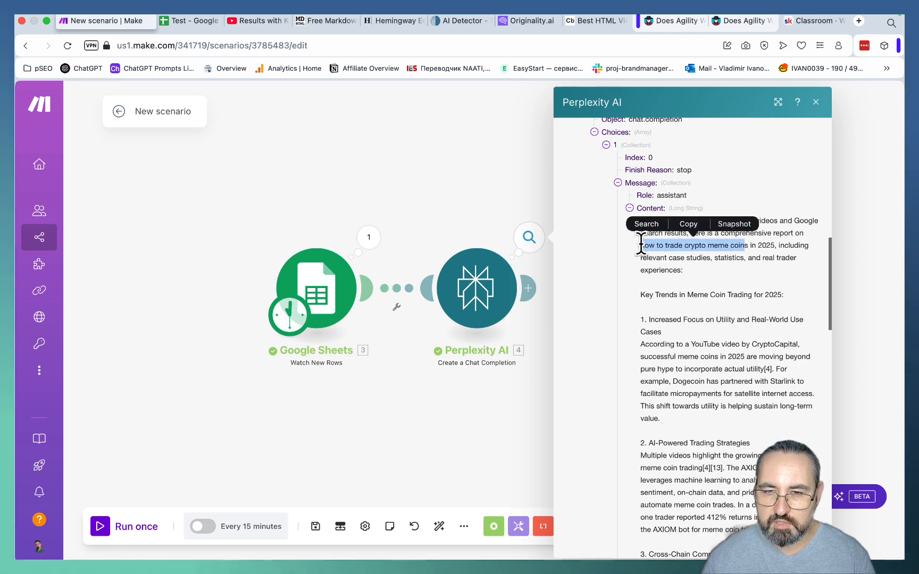
scroll(764, 322, "down", 6)
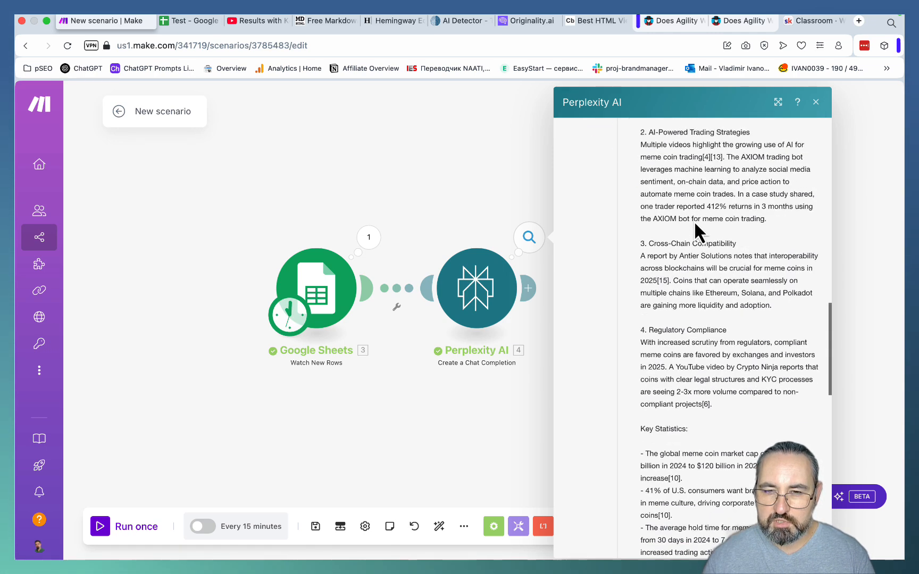
scroll(693, 217, "down", 4)
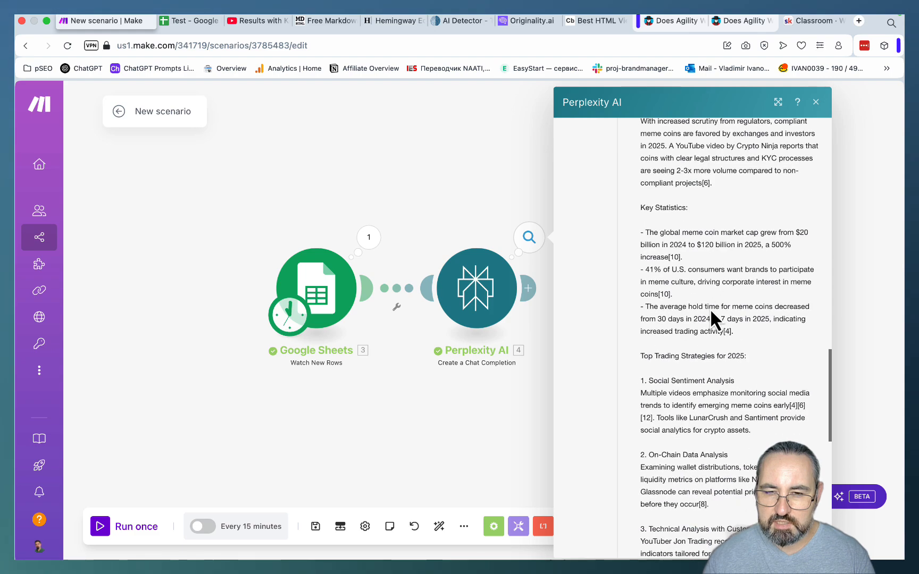
scroll(710, 309, "down", 9)
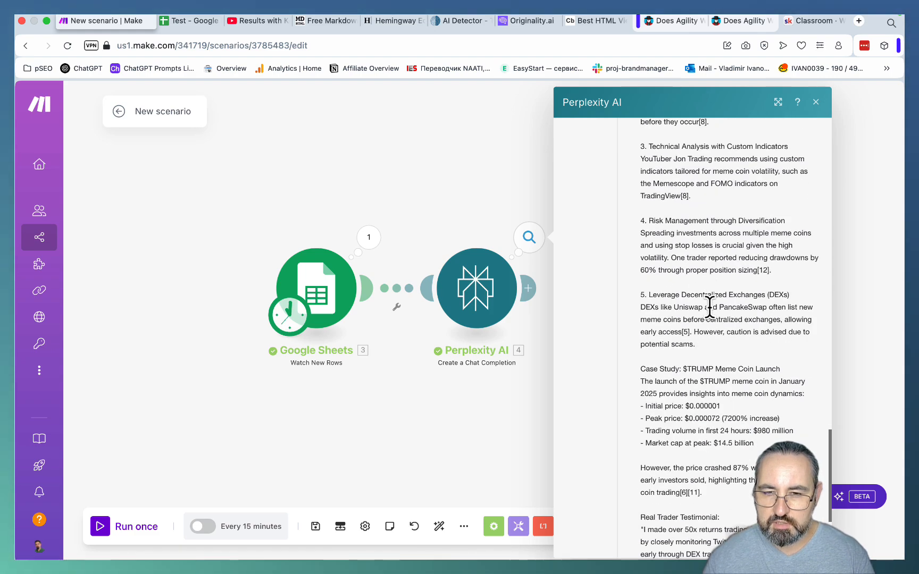
scroll(709, 308, "down", 2)
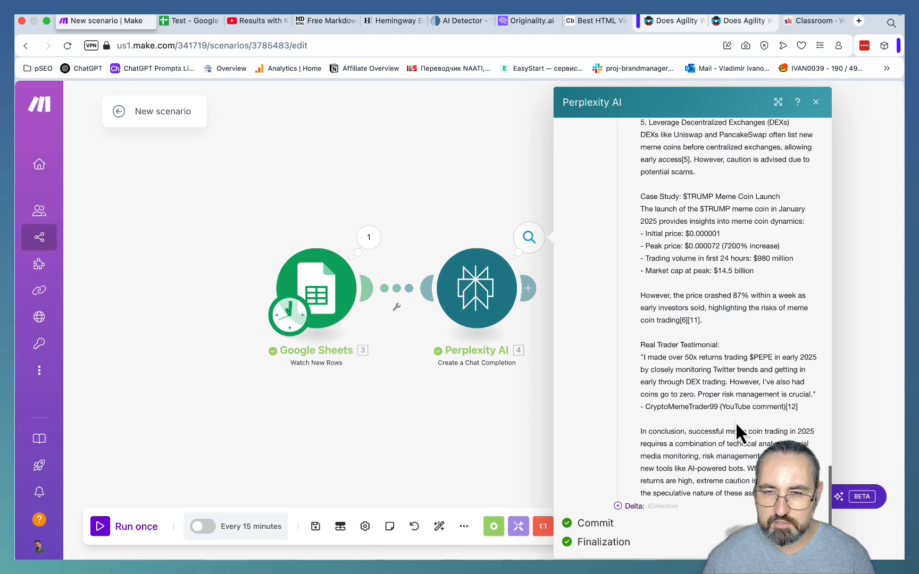
left_click(815, 104)
- Shift the two modules to free up canvas space and add an OpenRouter Create a Chat Completion module after Perplexity AI
mouse_move(492, 319)
left_mouse_down()
mouse_move(441, 315)
mouse_move(495, 315)
left_mouse_up()
left_click_drag(297, 282, 196, 265)
left_click_drag(460, 302, 388, 279)
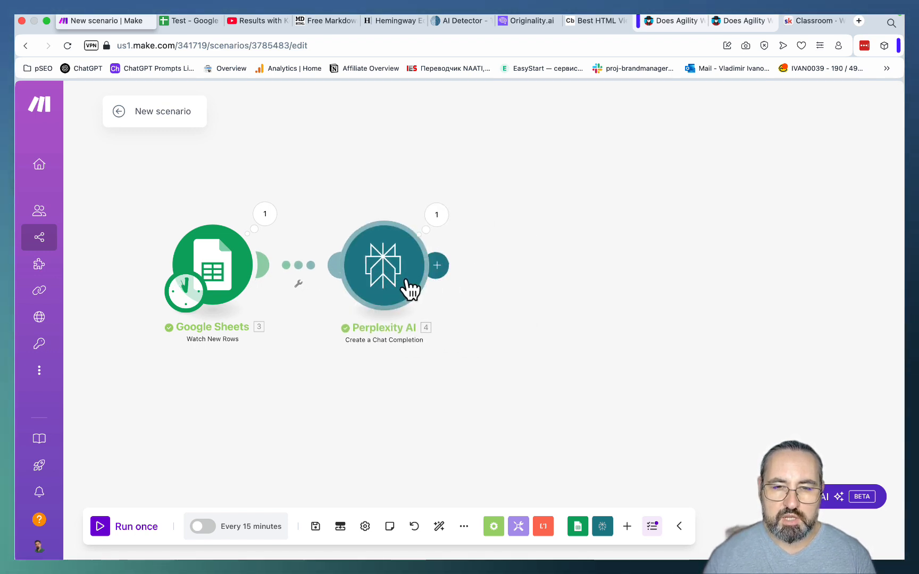
left_click(436, 265)
type("open")
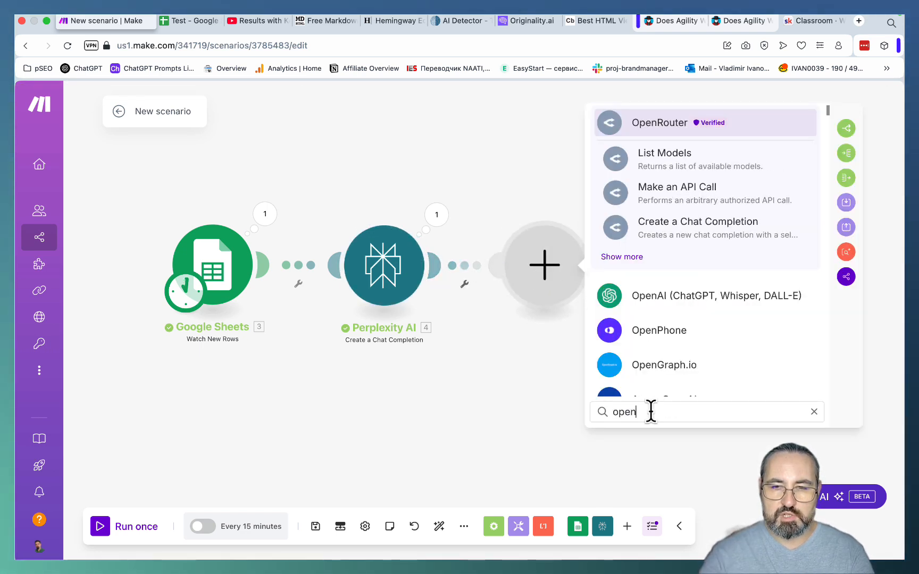
left_click(676, 241)
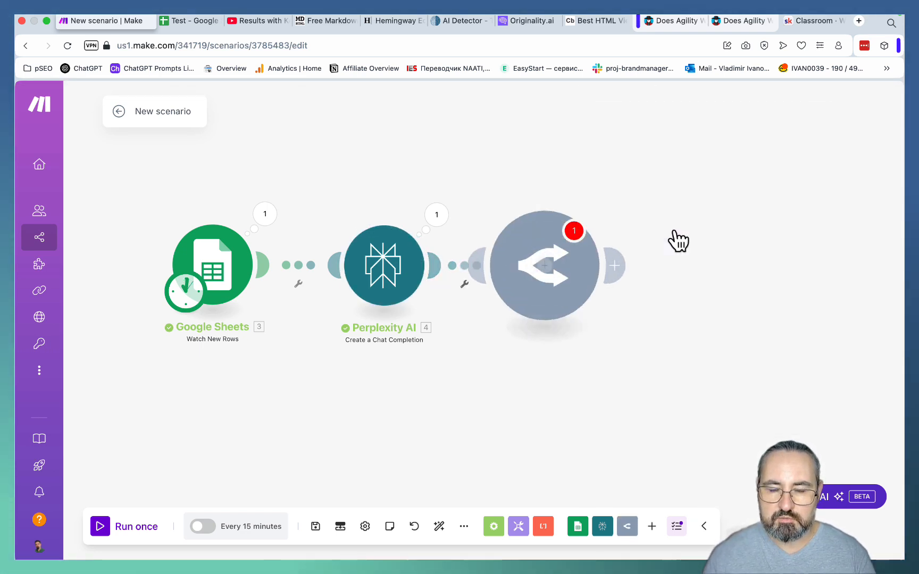
- Set the OpenRouter module's model to Perplexity: Sonar Pro
left_click(700, 292)
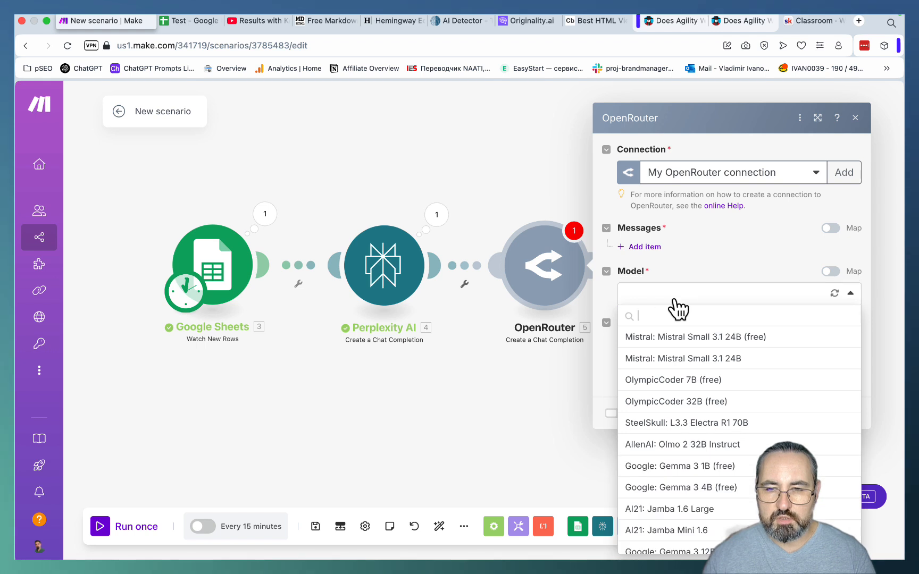
left_click(645, 296)
left_click(644, 295)
type("per")
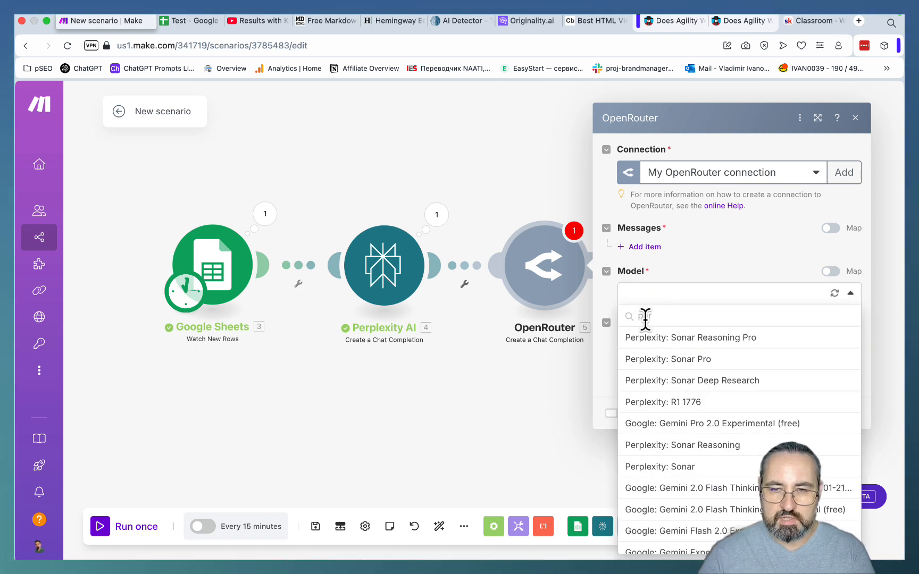
left_click(675, 360)
- Add a message with the User role to the OpenRouter module and paste the SEO-optimized outline prompt as its content
left_click(644, 246)
left_click(682, 323)
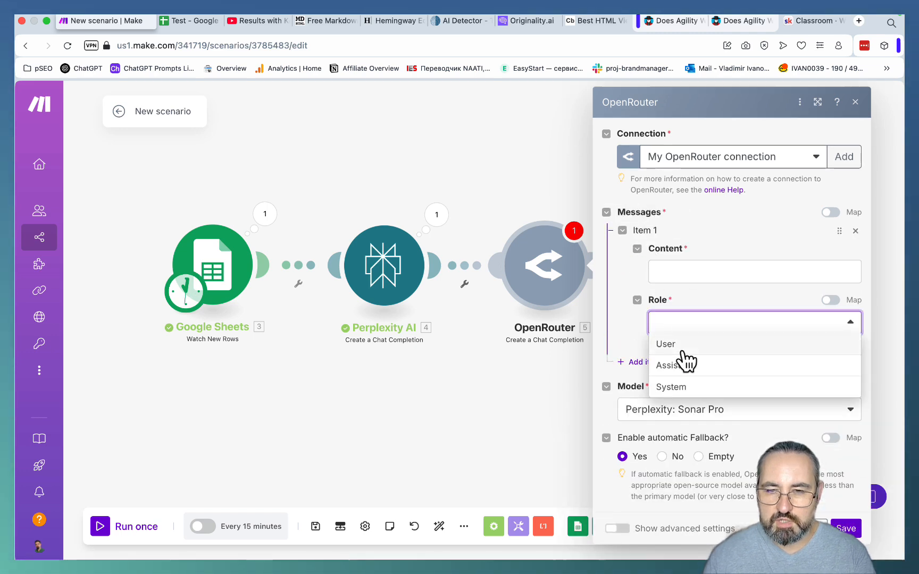
left_click(681, 348)
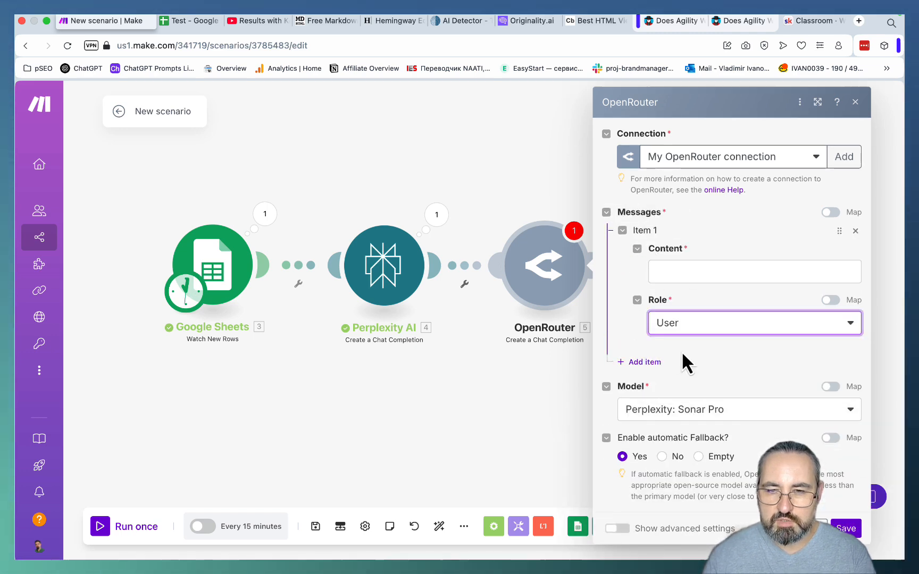
left_click(664, 268)
key("super+v")
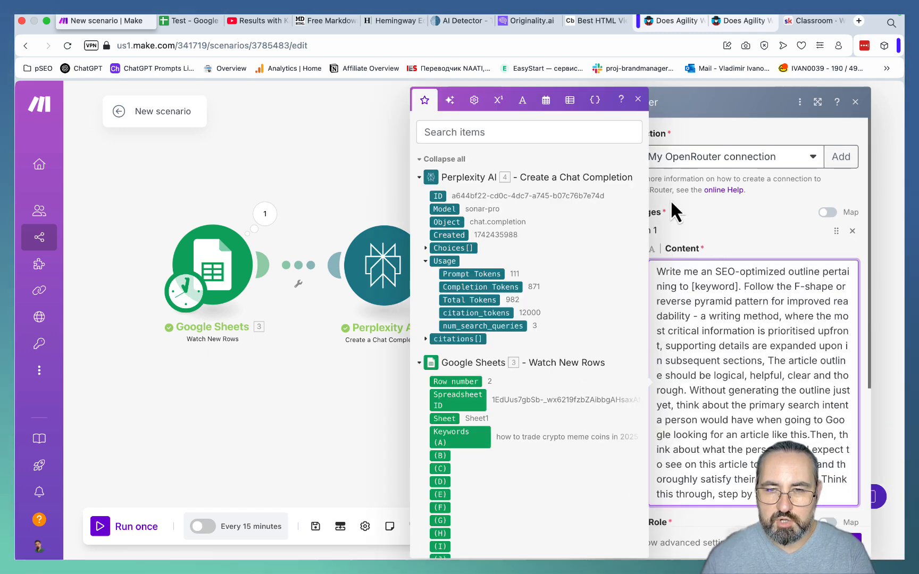
left_click(635, 99)
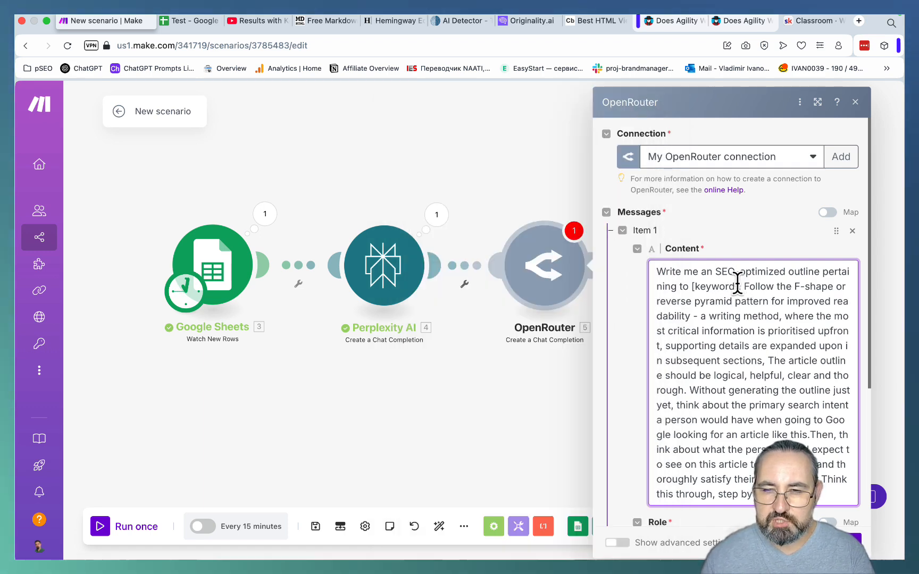
- Replace the [keyword] placeholder in the prompt with the Google Sheets Keywords (A) value
left_click_drag(741, 286, 692, 286)
key("BackSpace")
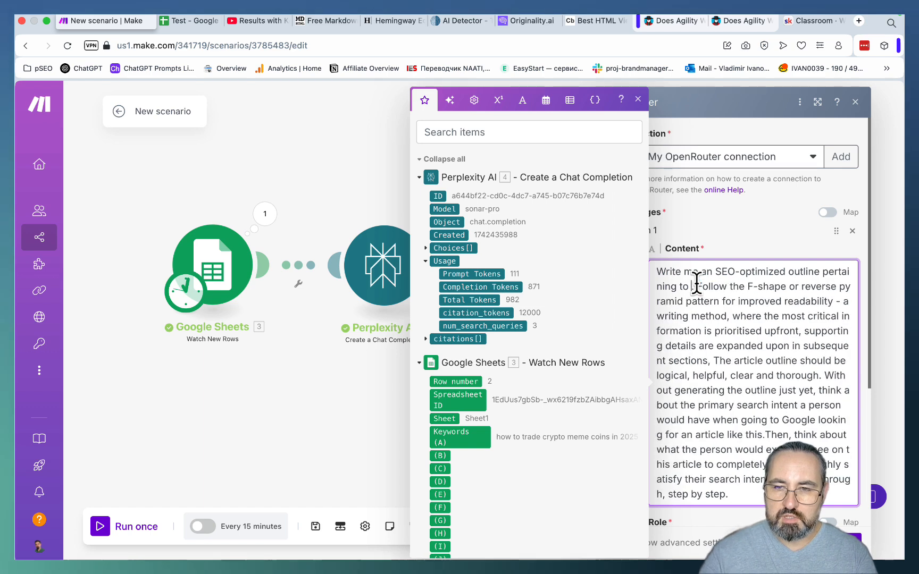
left_click(457, 443)
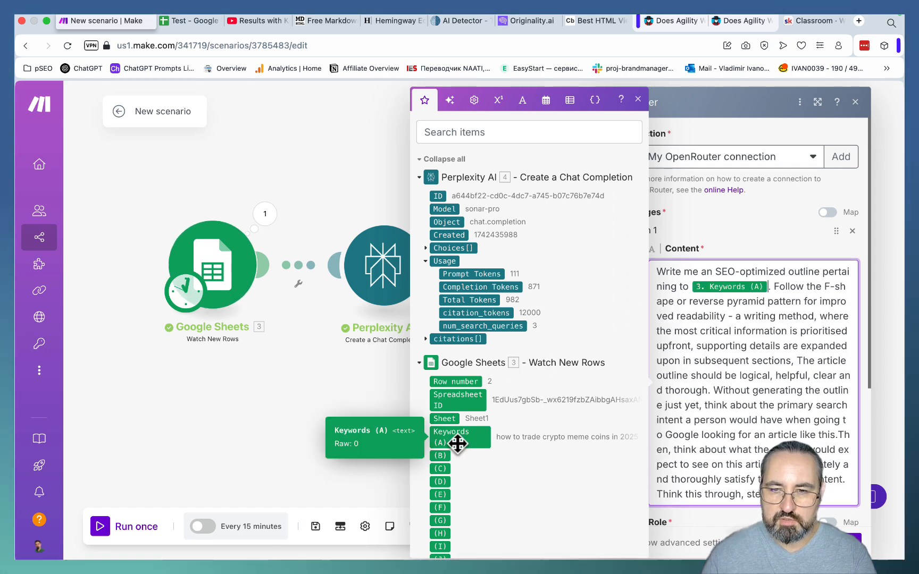
left_click(637, 99)
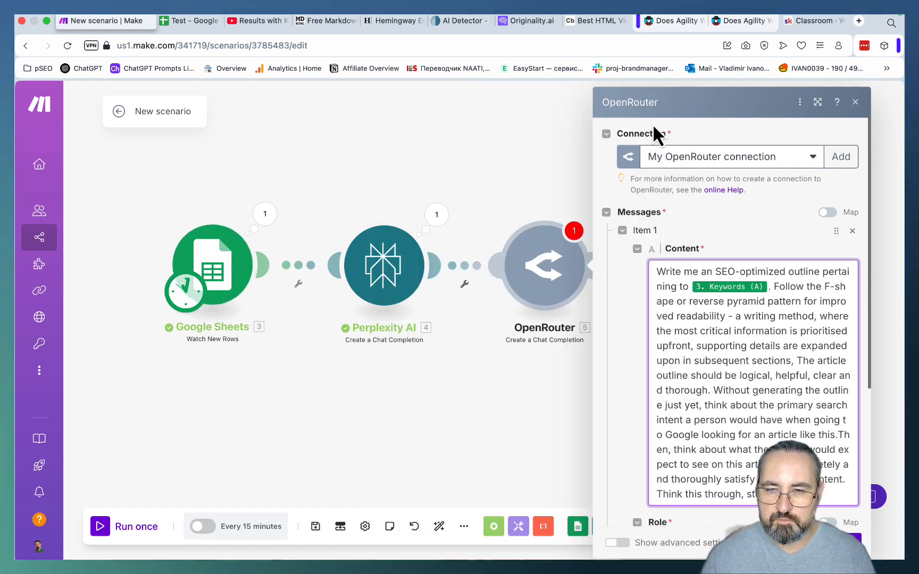
- Break the prompt into separate paragraphs before "Follow the F-shape", "The article outline should be" and "Without generating the outline", ending "subsequent sections" with a period
left_click(771, 280)
type(".")
key("Return")
key("Return")
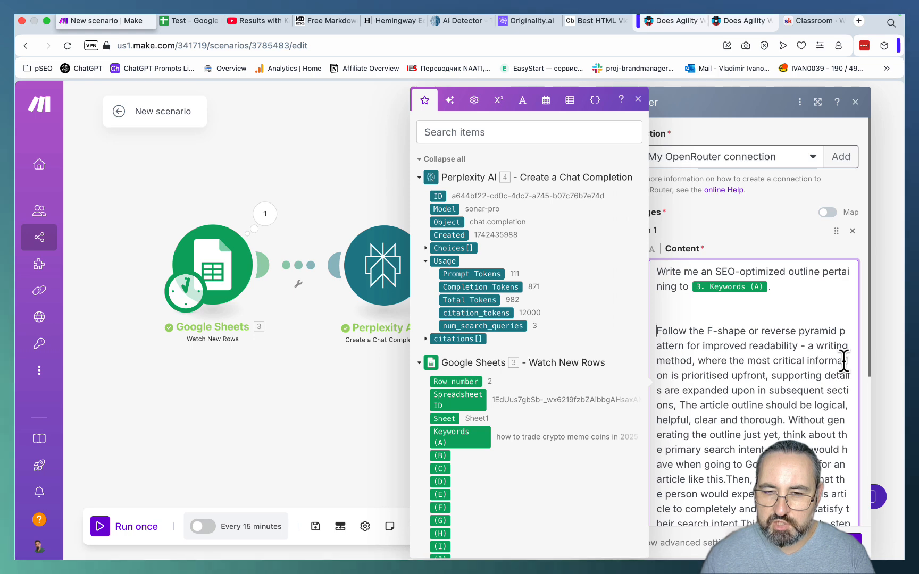
left_click(681, 405)
key("Return")
key("Return")
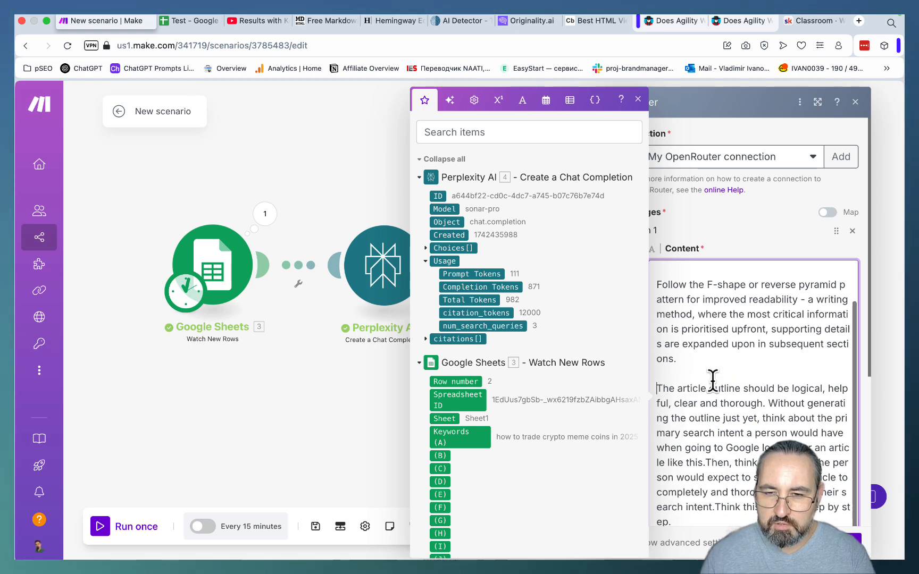
left_click(766, 403)
key("Return")
key("Return")
- Put "Think this through, step by step." in its own paragraph at the end of the prompt and save the OpenRouter module
scroll(710, 445, "down", 1)
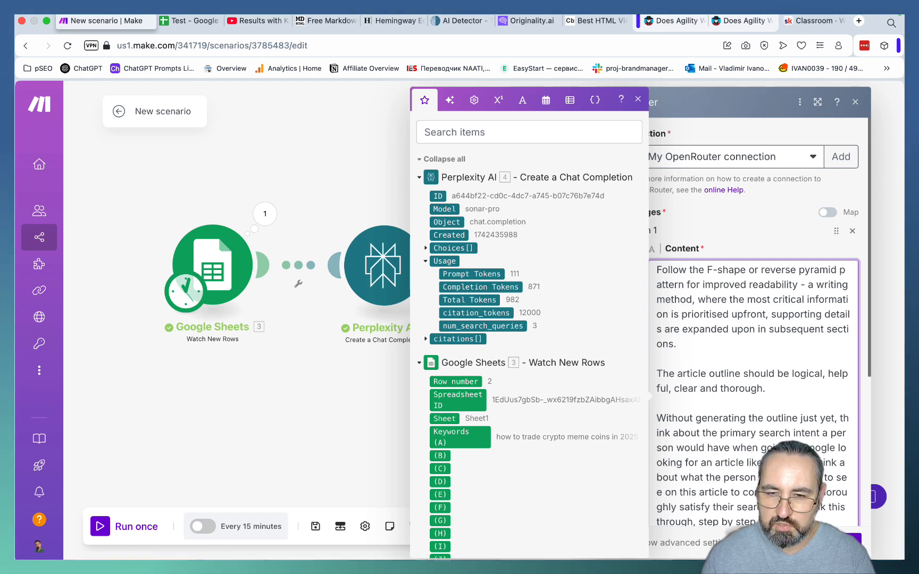
scroll(753, 346, "down", 2)
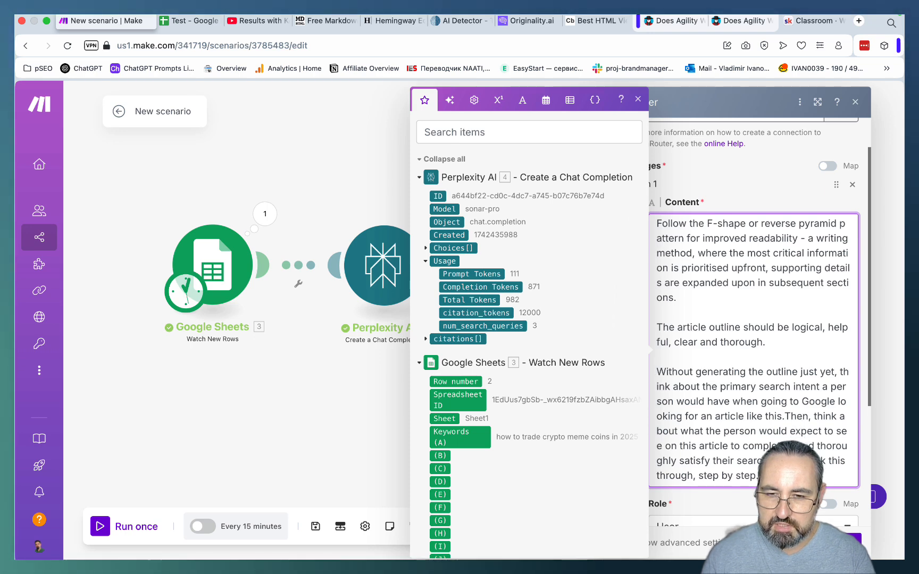
scroll(753, 319, "down", 2)
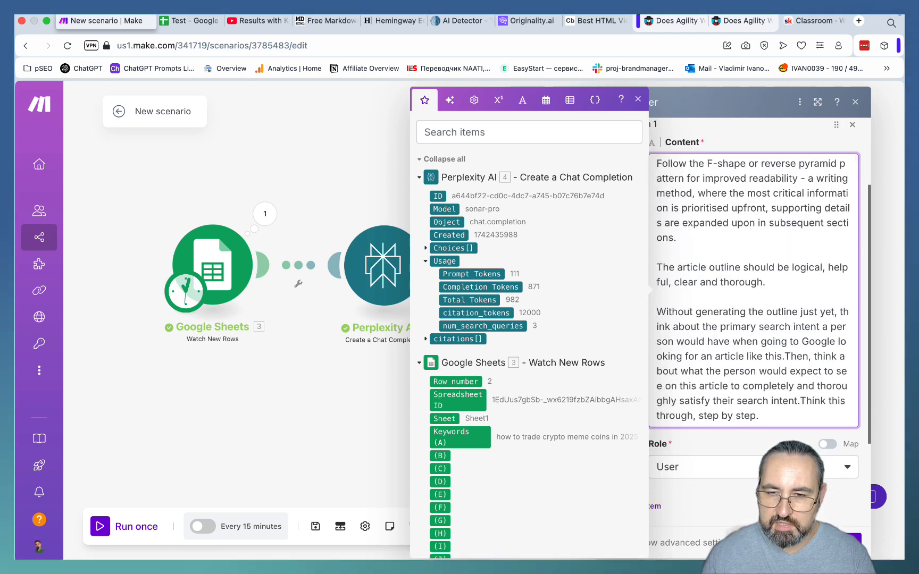
left_click(800, 401)
key("Return")
key("Return")
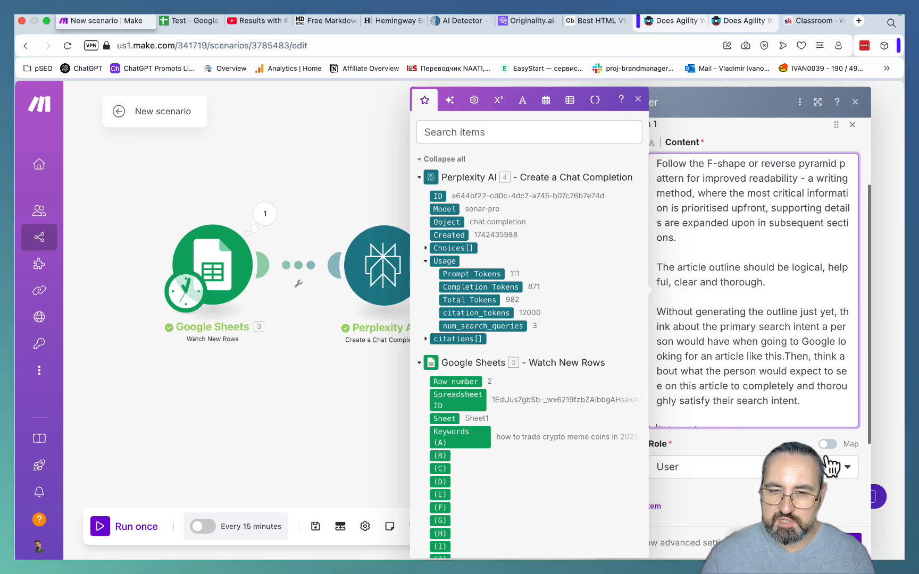
scroll(804, 420, "down", 1)
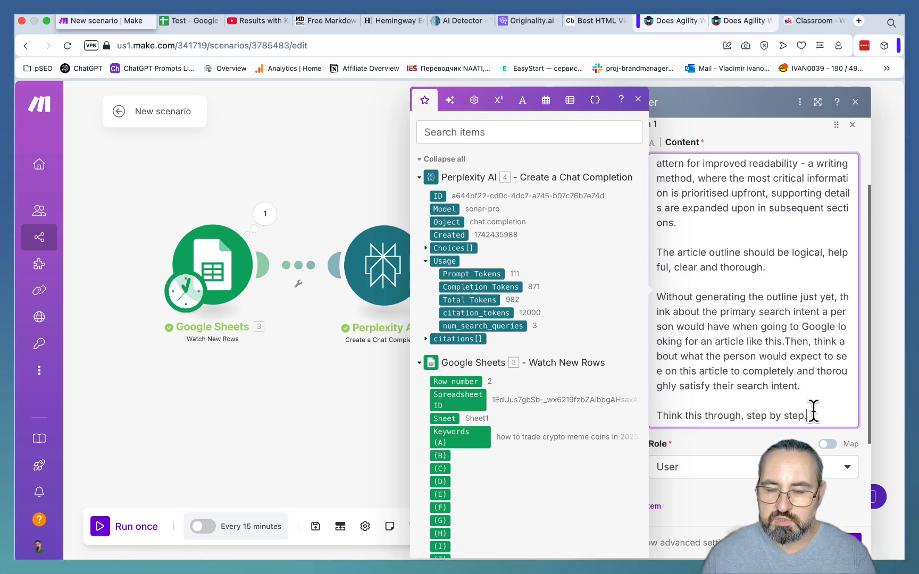
left_click_drag(808, 415, 654, 412)
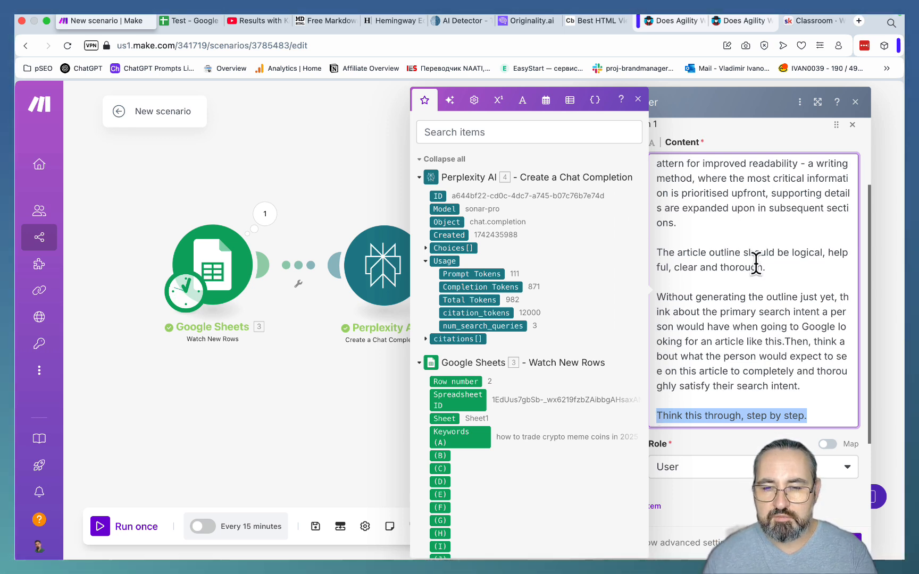
left_click(813, 420)
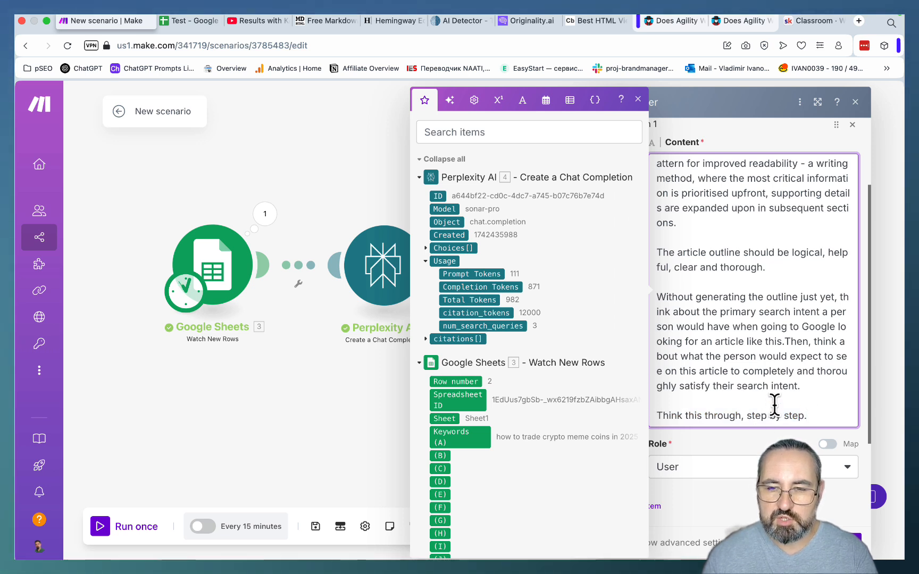
left_click(851, 538)
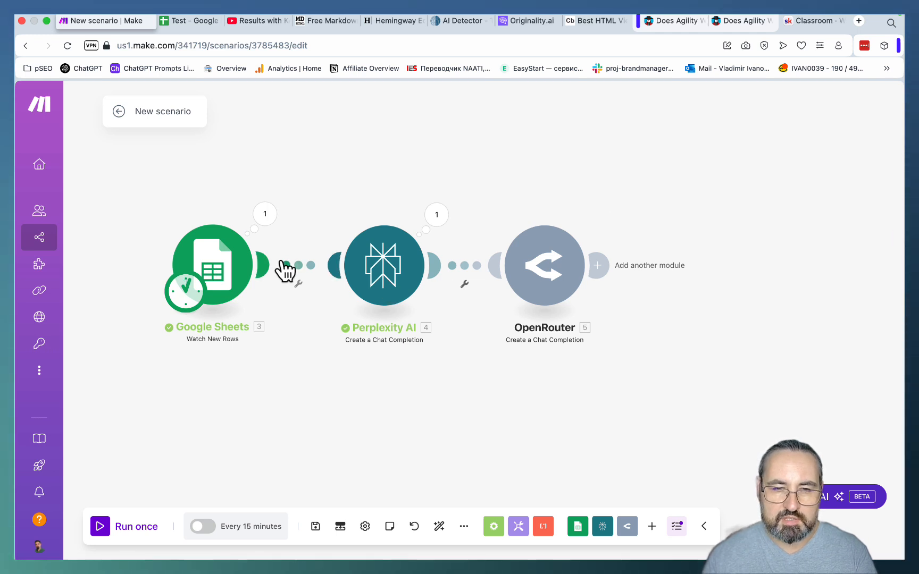
- Set the Google Sheets trigger to start manually from "how to trade crypto meme coins in 2025" and run the scenario once
right_click(226, 259)
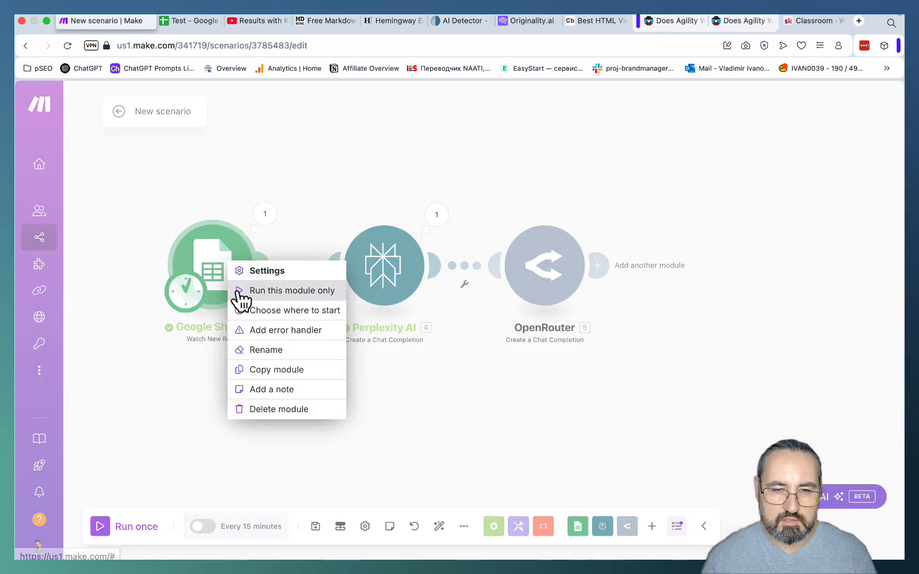
left_click(277, 311)
left_click(285, 311)
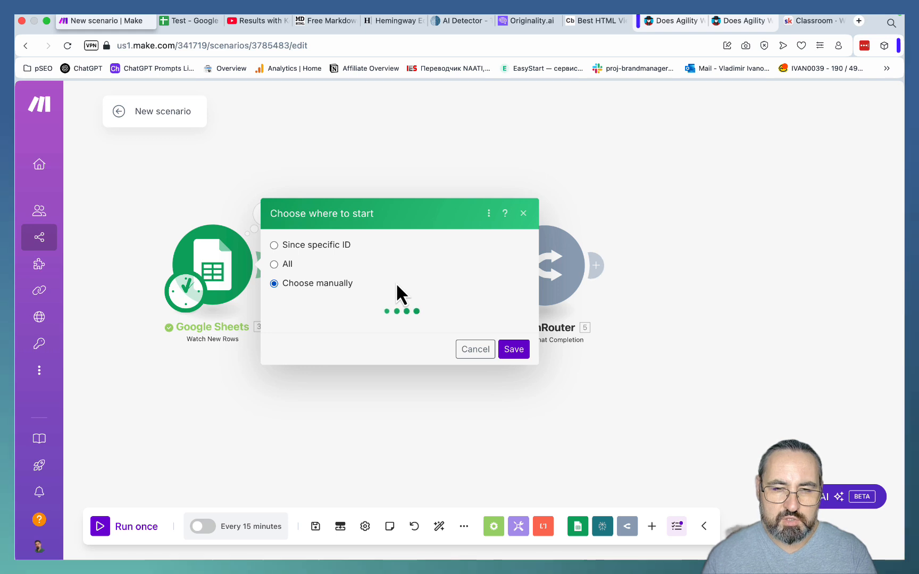
left_click(370, 321)
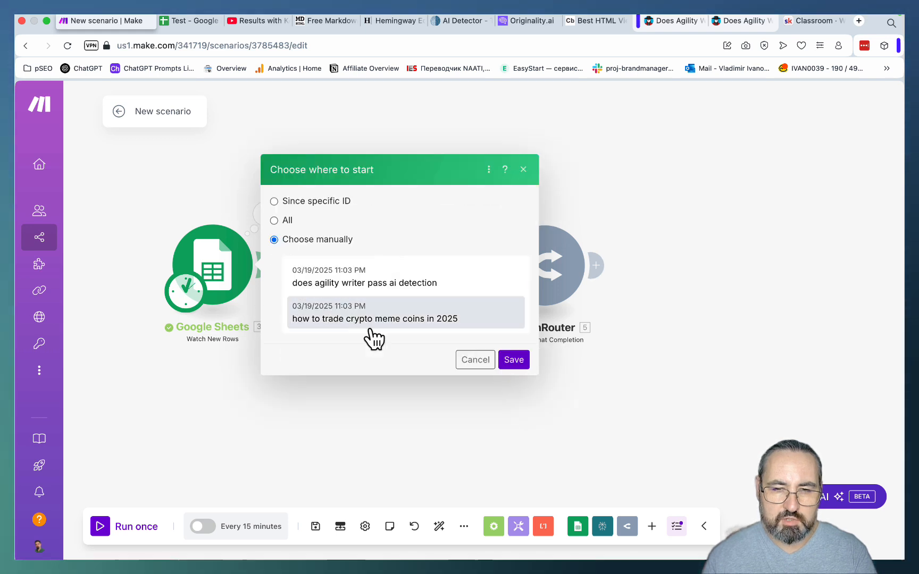
left_click(511, 362)
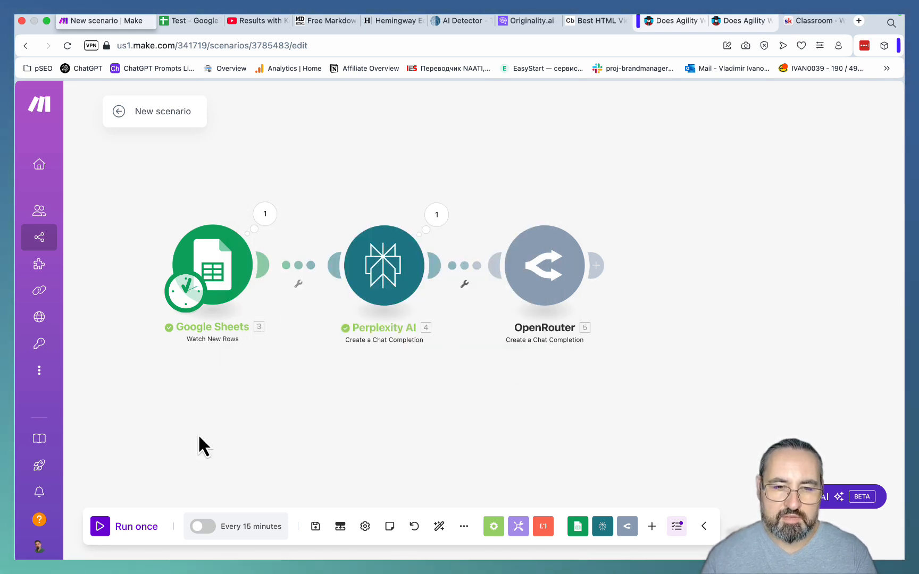
left_click(107, 527)
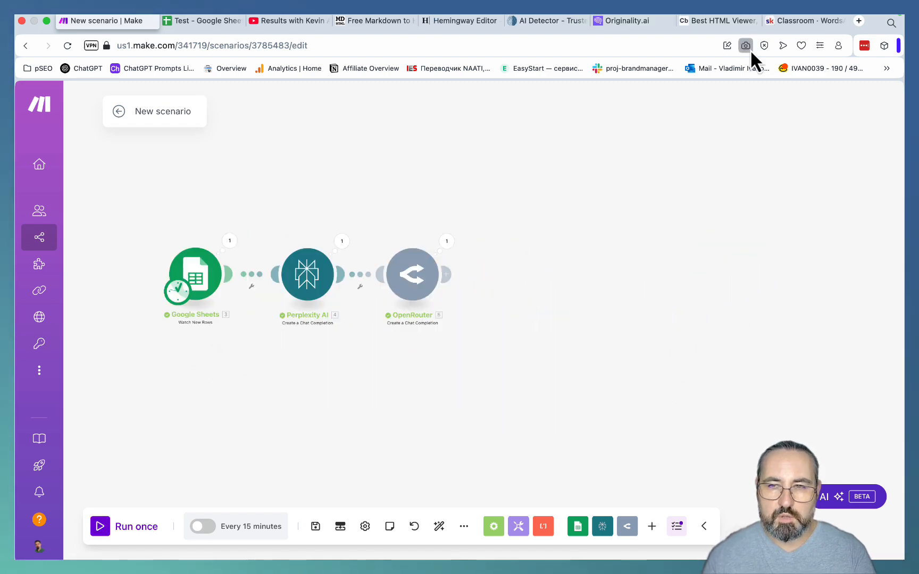
- Switch to the WordsAtScale classroom on Skool and look through the course cards
left_click(791, 21)
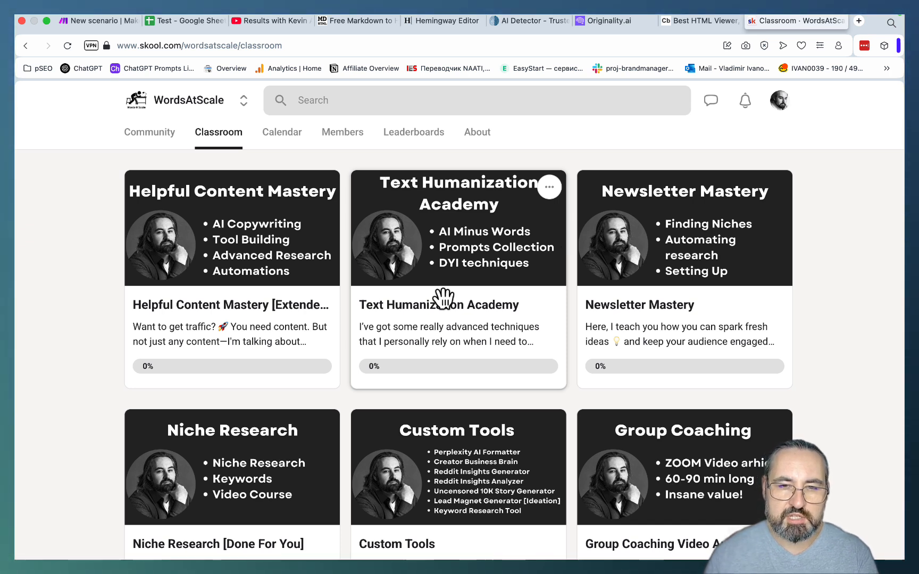
scroll(441, 298, "down", 2)
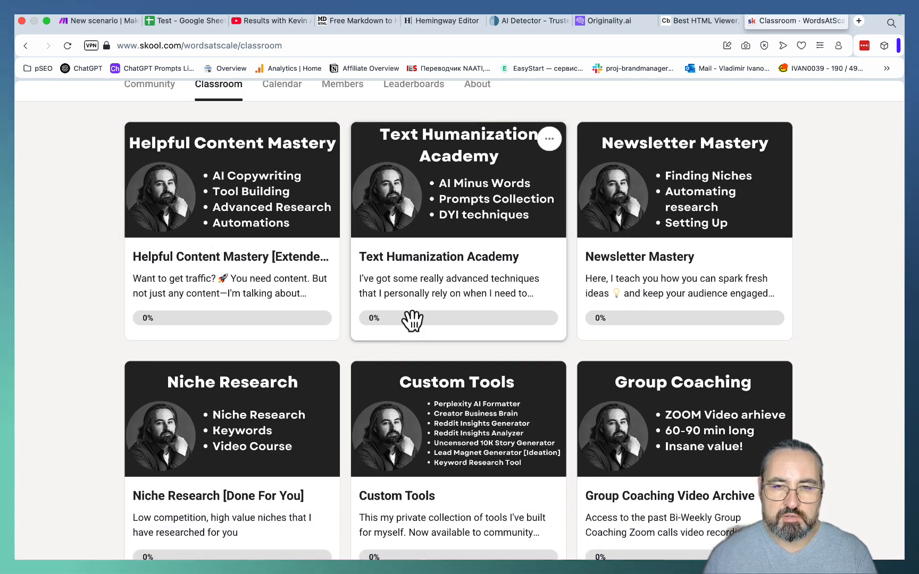
scroll(483, 275, "down", 3)
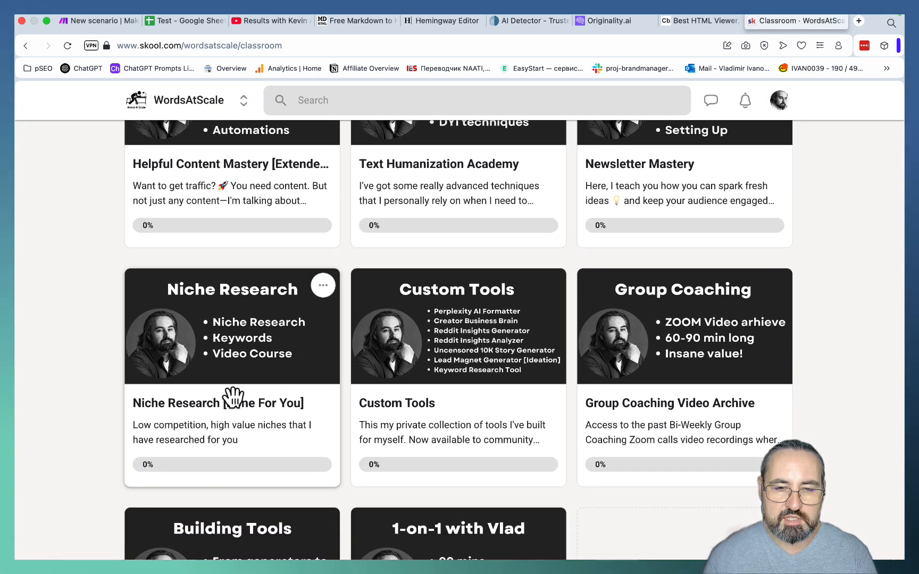
scroll(447, 303, "down", 2)
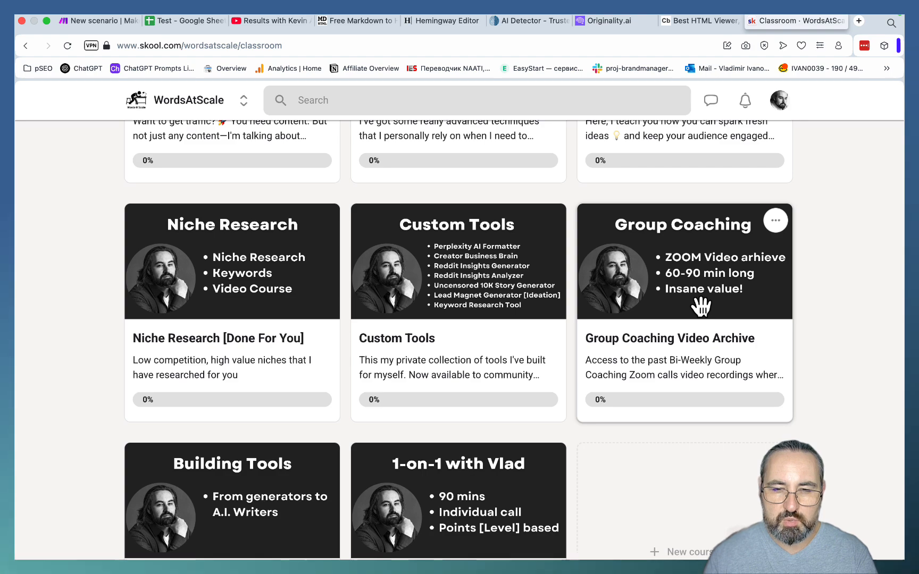
scroll(699, 306, "up", 4)
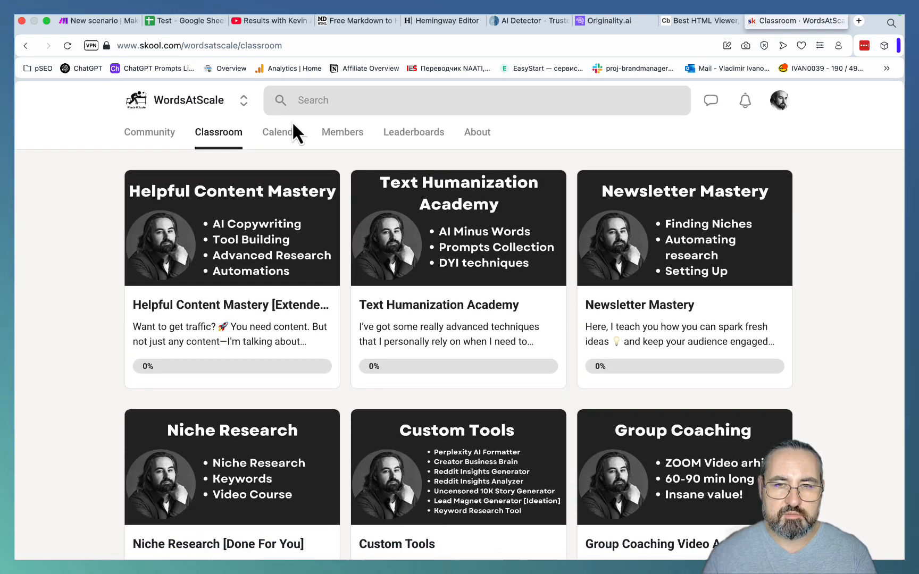
- Switch back to the Make scenario and read the message content in the first choice of the OpenRouter module's output
left_click(108, 21)
left_click(448, 243)
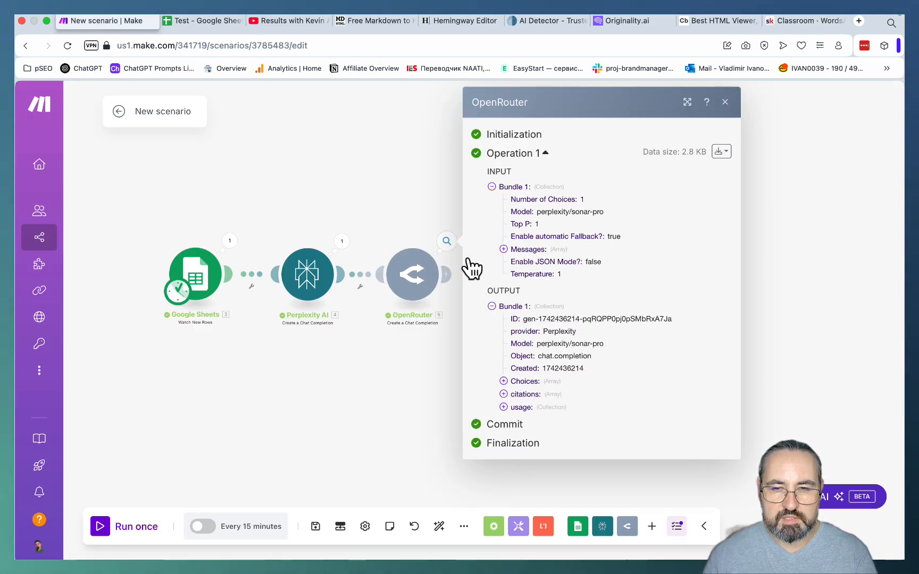
left_click(503, 381)
left_click(514, 393)
scroll(630, 438, "down", 5)
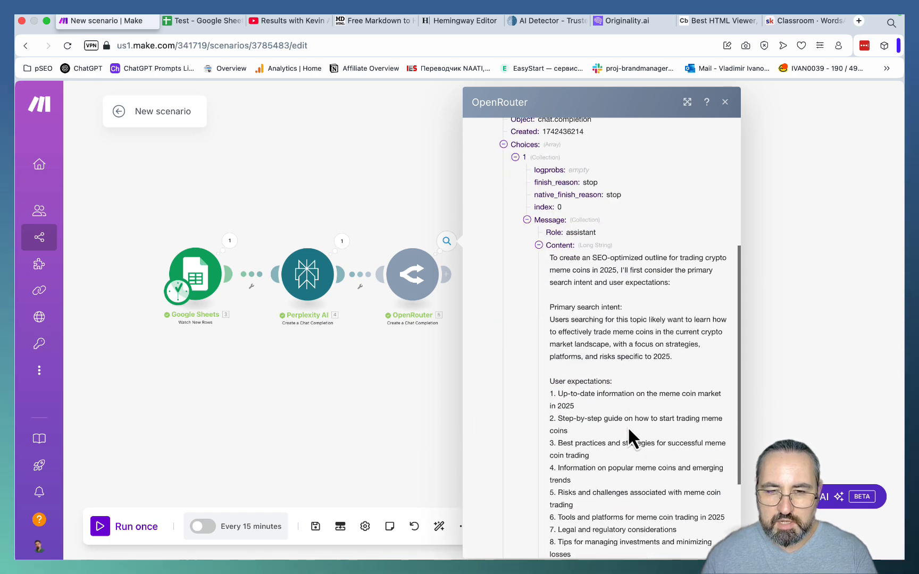
scroll(628, 426, "down", 1)
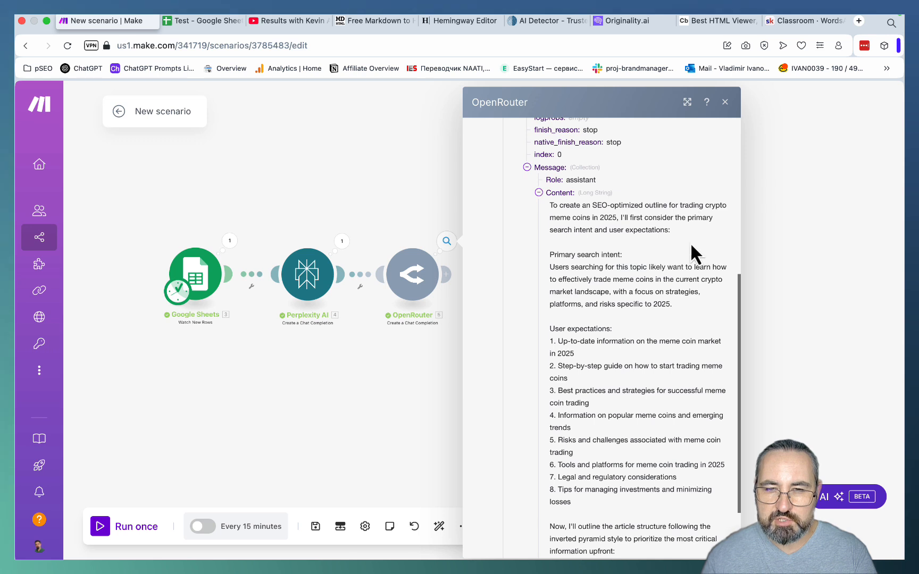
scroll(696, 256, "down", 2)
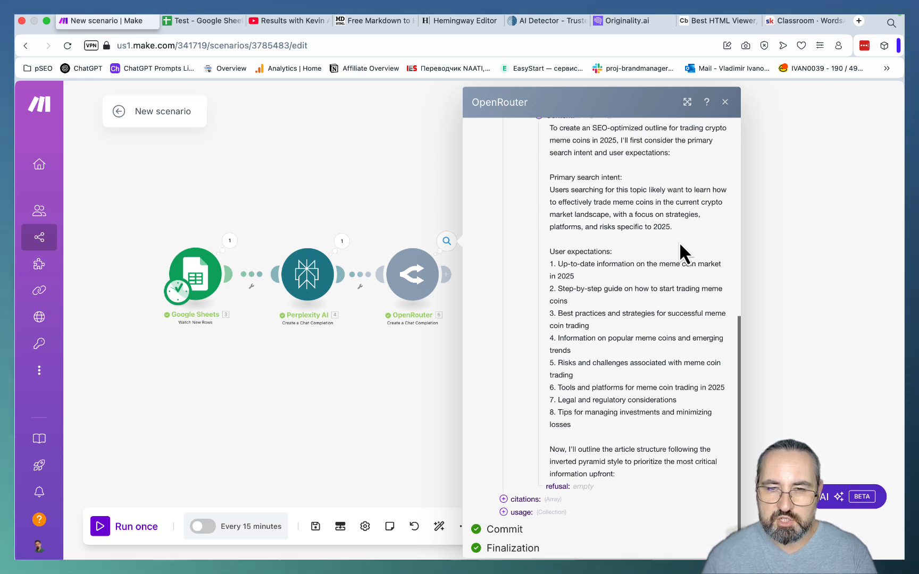
scroll(679, 241, "down", 1)
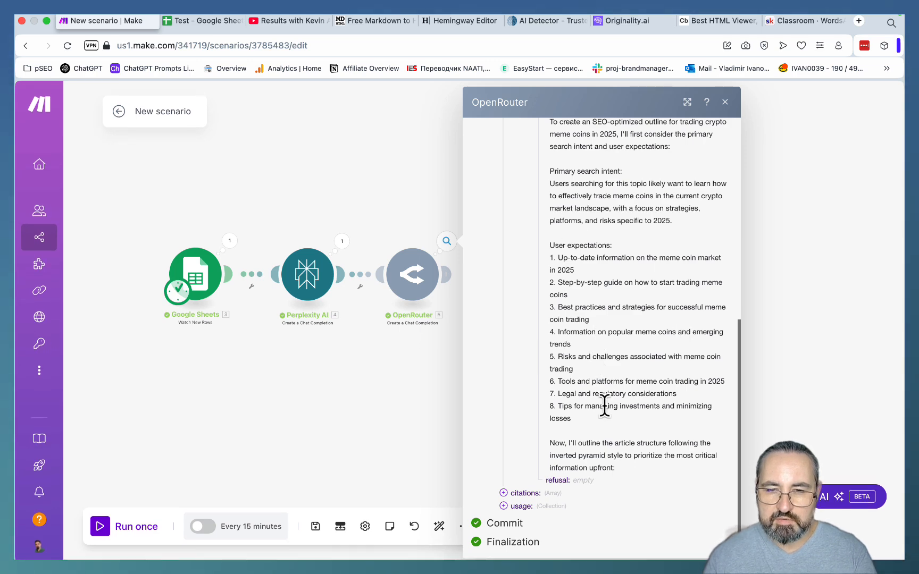
- Expand the citations in the OpenRouter output and review the list of source links
left_click(503, 492)
scroll(615, 450, "down", 2)
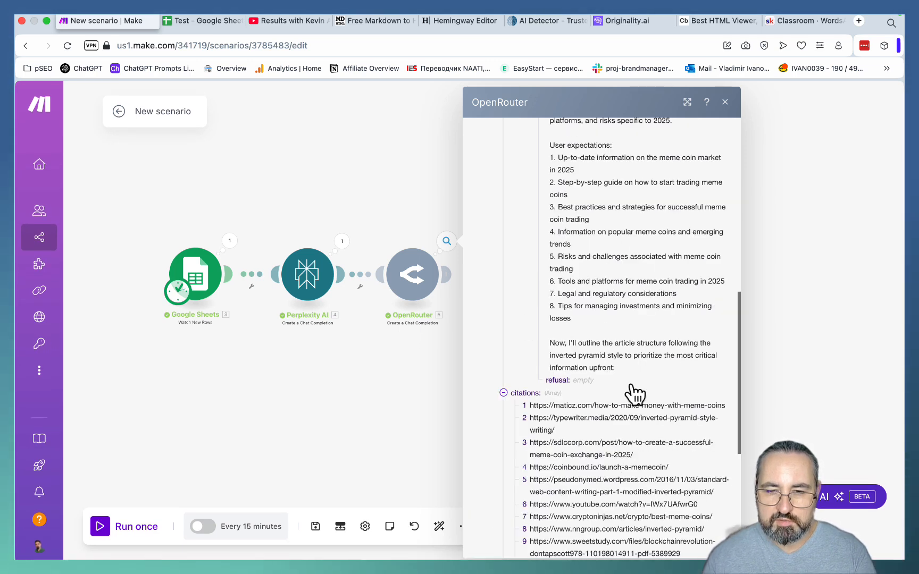
scroll(646, 474, "down", 5)
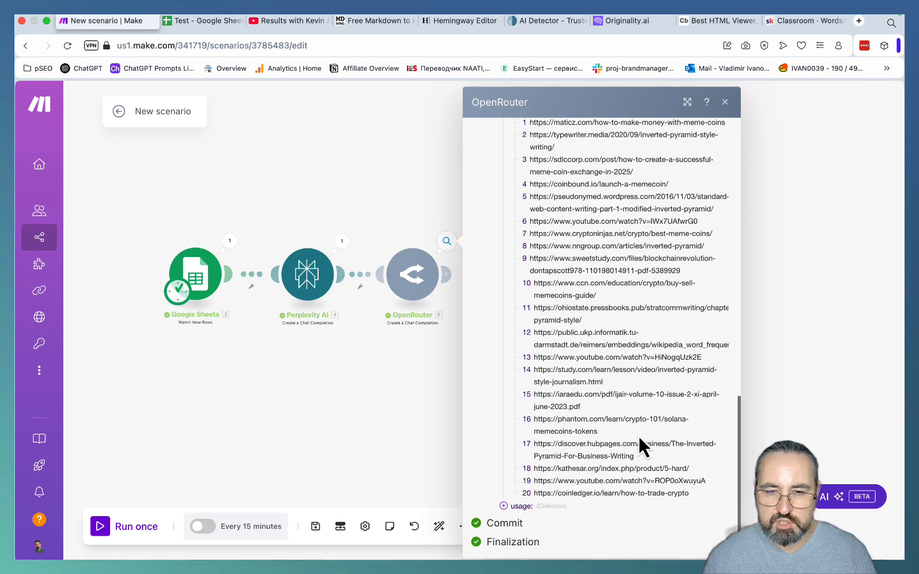
scroll(638, 435, "up", 1)
scroll(639, 439, "down", 2)
scroll(639, 439, "up", 1)
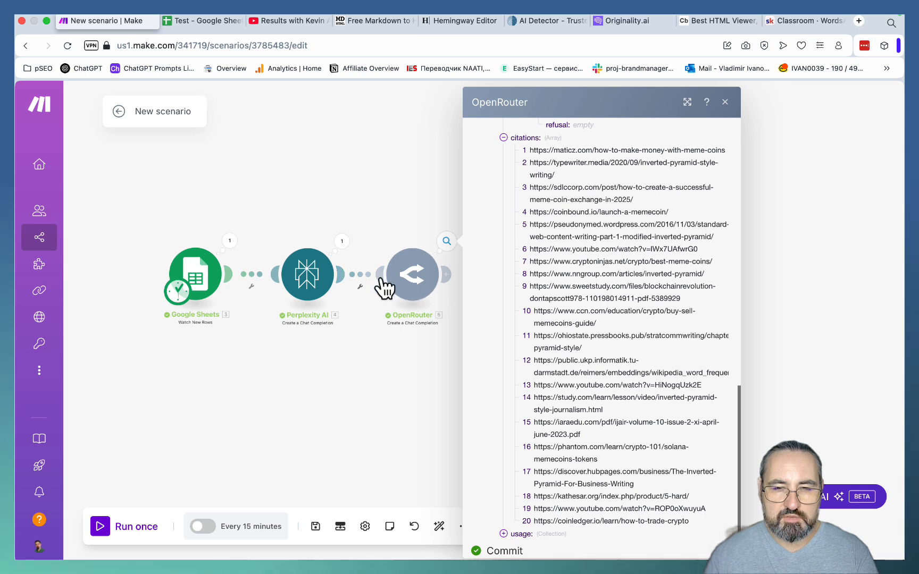
- Close the output details and append another OpenRouter Create a Chat Completion module to the end of the scenario
left_click(433, 296)
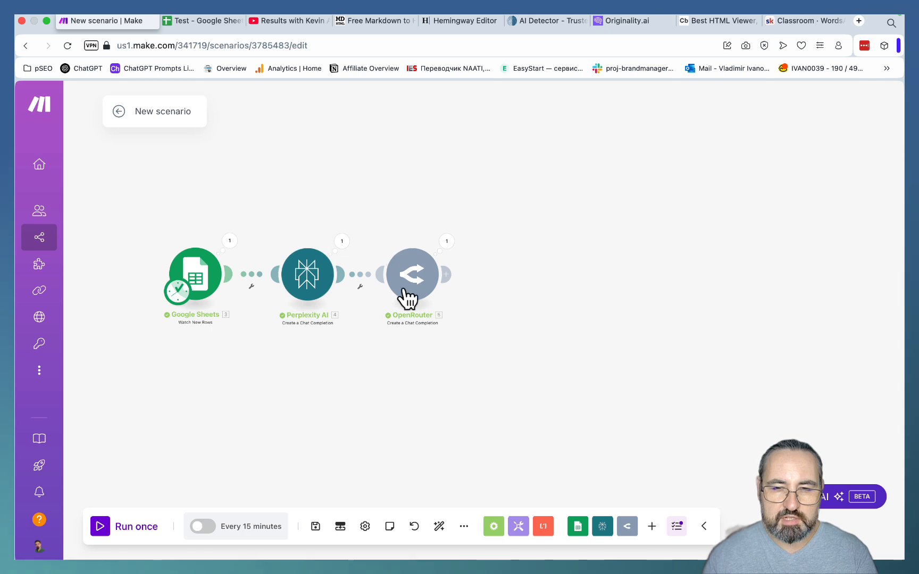
left_click(446, 275)
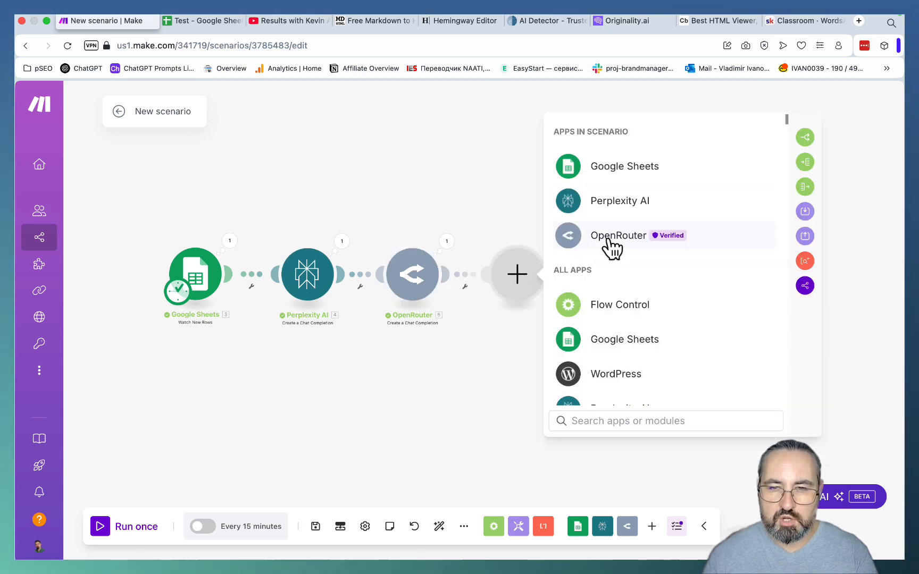
left_click(611, 238)
left_click(611, 243)
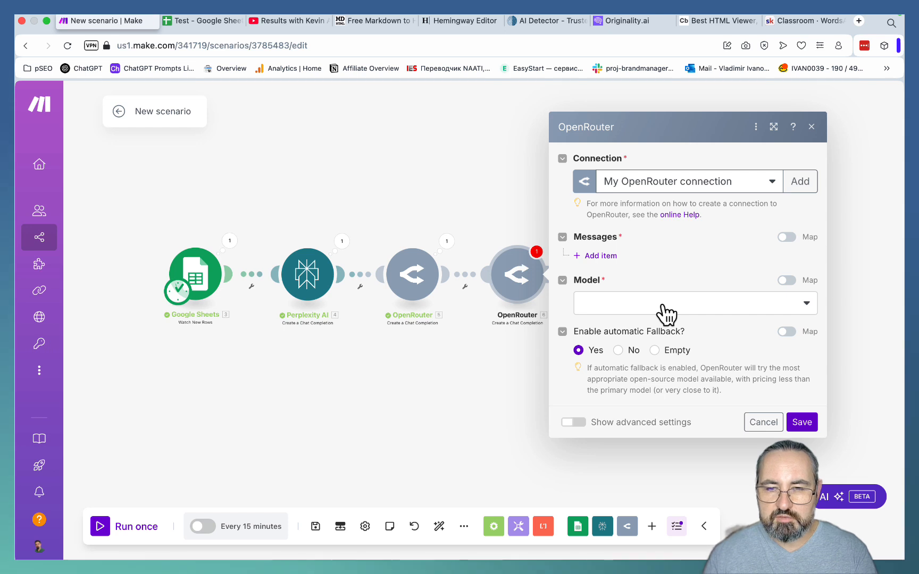
- Set the new OpenRouter module's model to OpenAI: GPT-4.5 (Preview) and automatic fallback to No
left_click(662, 304)
type("4.")
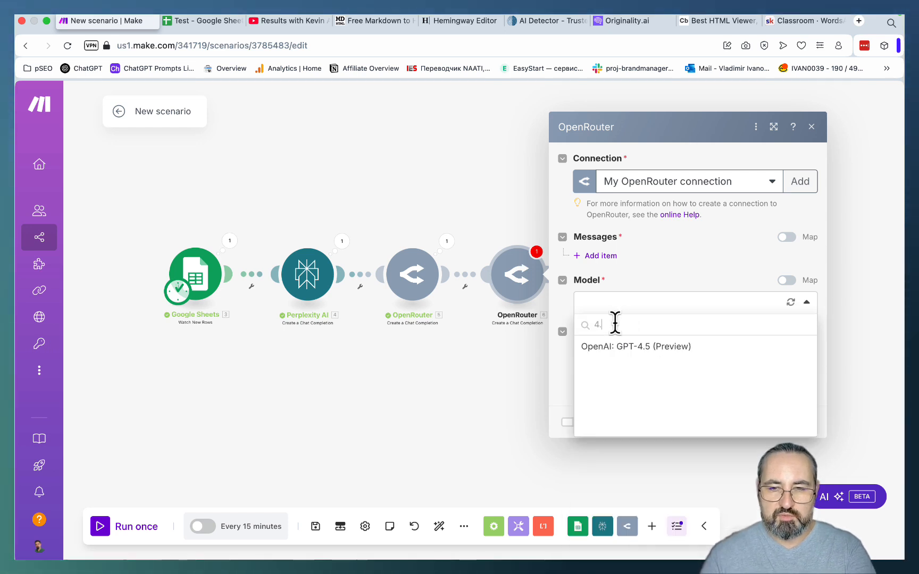
left_click(622, 348)
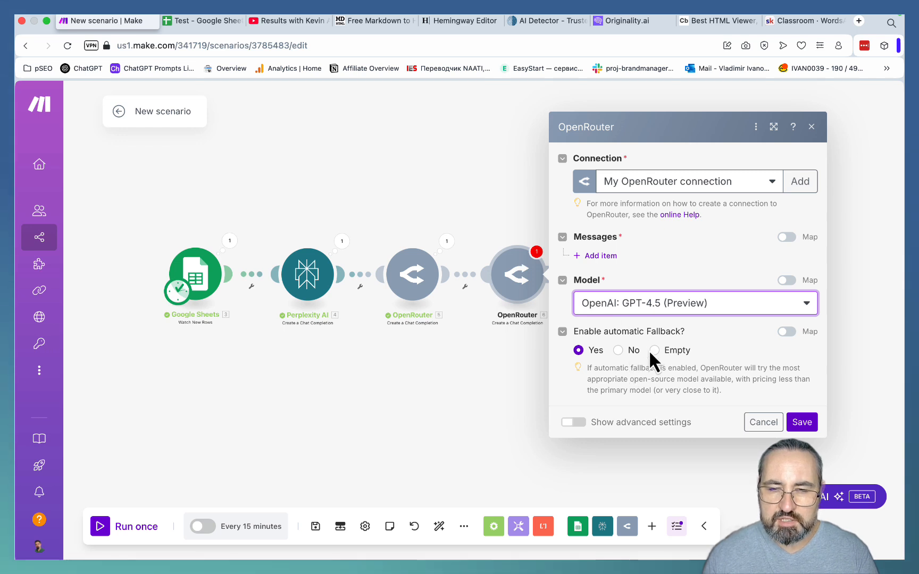
left_click(618, 351)
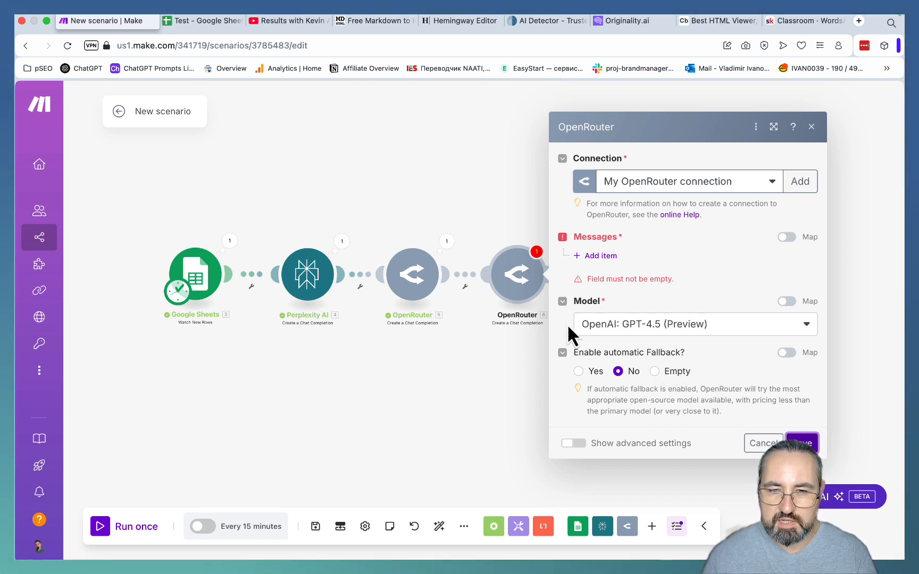
- Add a message with the User role and paste the copied 2000-word markdown article prompt as its content
left_click(599, 255)
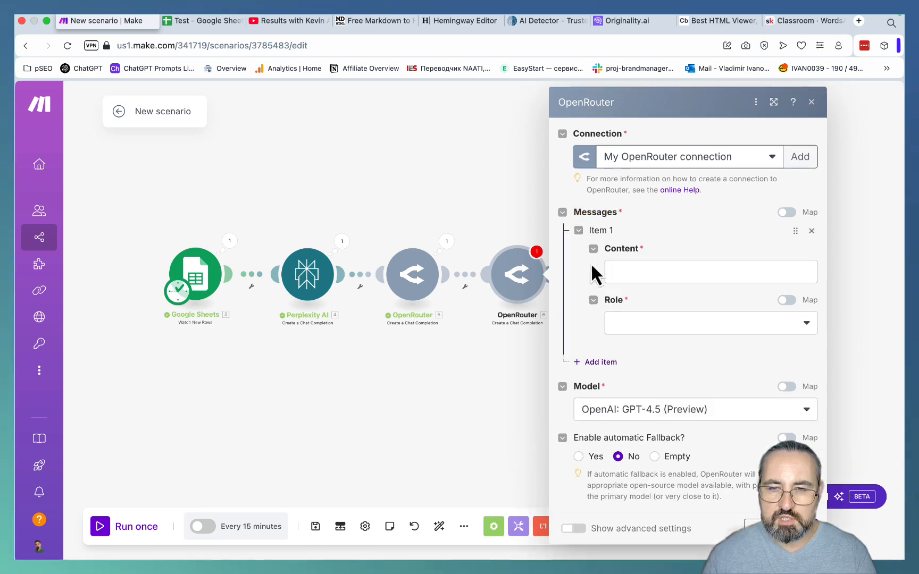
left_click(630, 326)
left_click(631, 344)
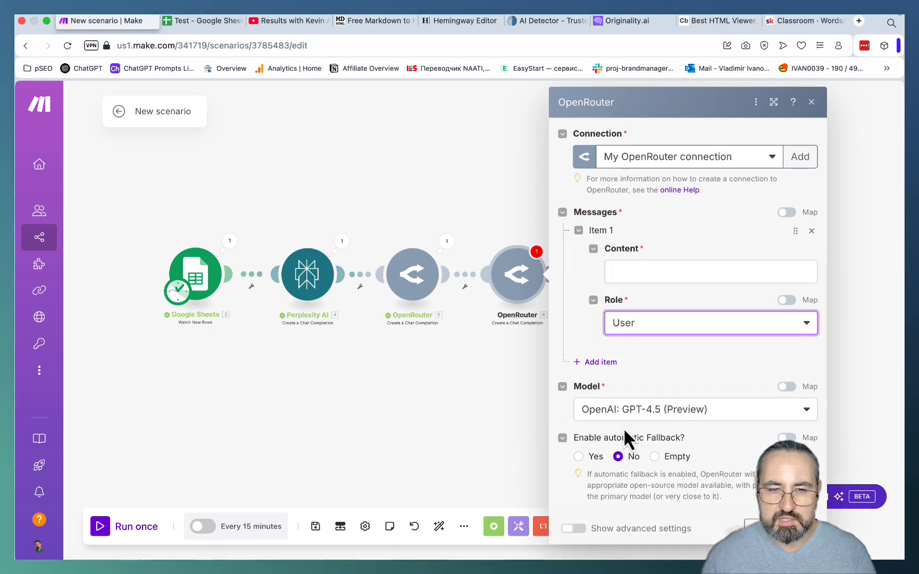
mouse_move(282, 568)
left_click(710, 271)
key("super+v")
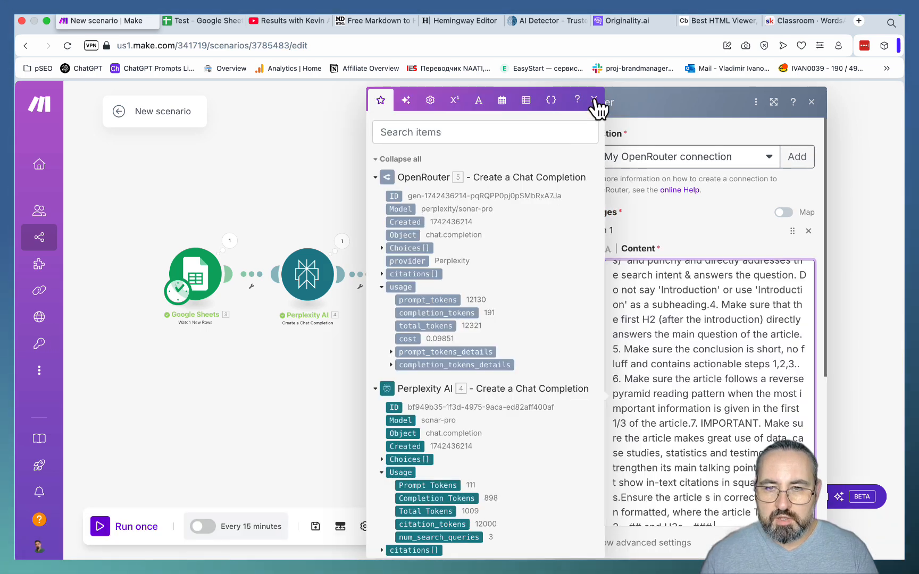
scroll(703, 255, "up", 10)
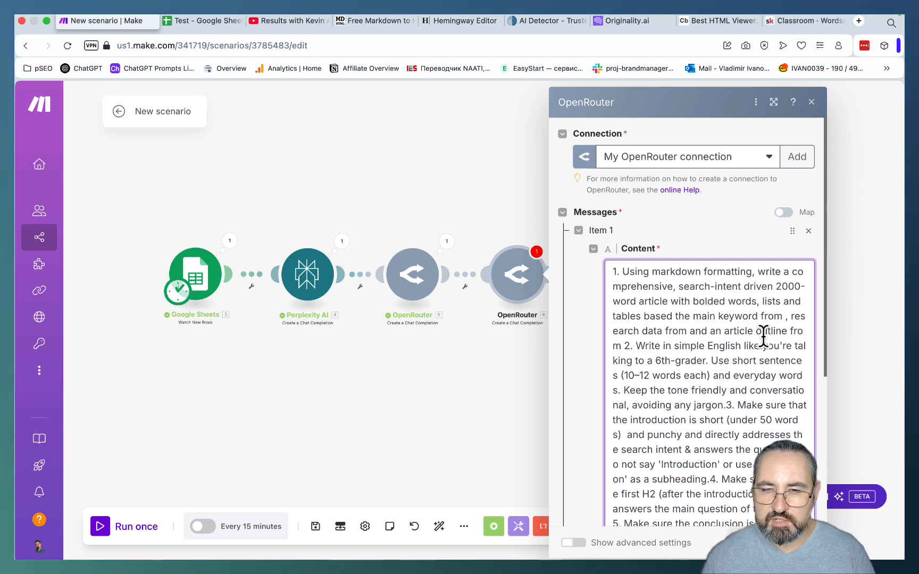
- Insert the Google Sheets Keywords (A) variable after "main keyword from" in the article prompt
scroll(763, 335, "down", 2)
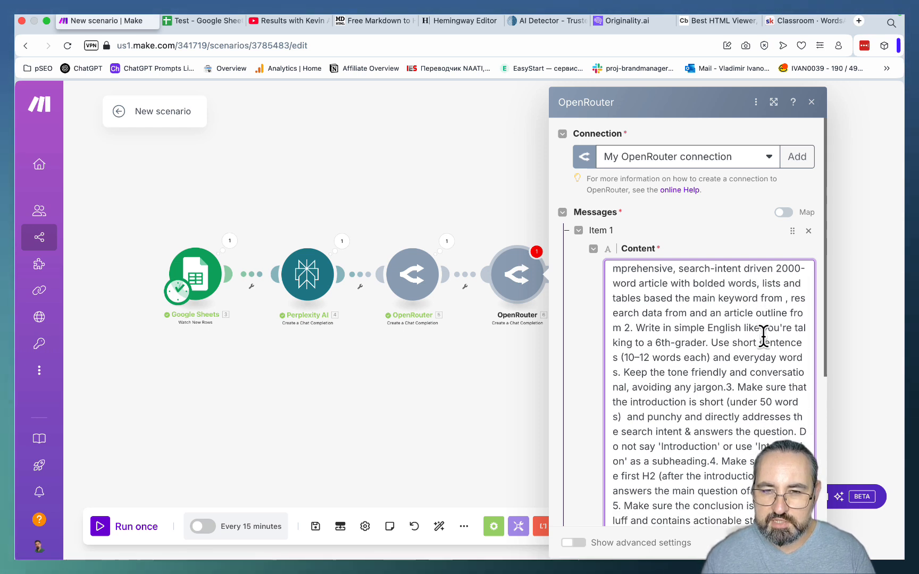
right_click(773, 306)
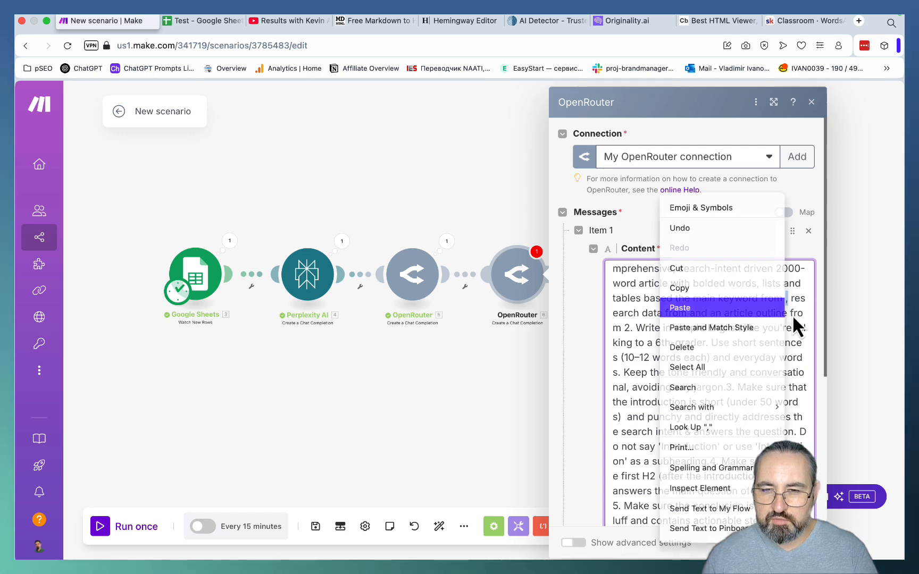
left_click(789, 308)
scroll(479, 265, "up", 2)
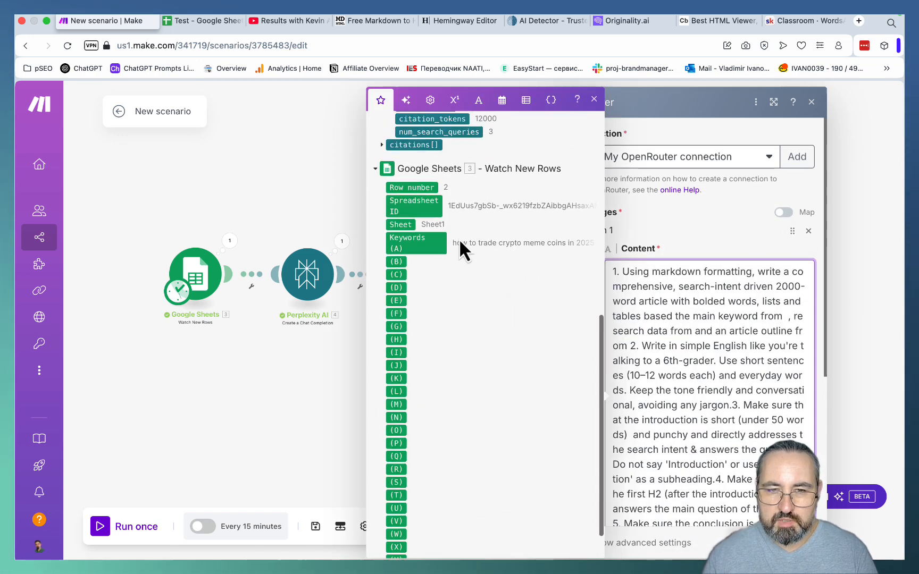
left_click(420, 254)
- Insert the Perplexity AI Choices message Content variable after "research data from" in the prompt
scroll(451, 319, "up", 4)
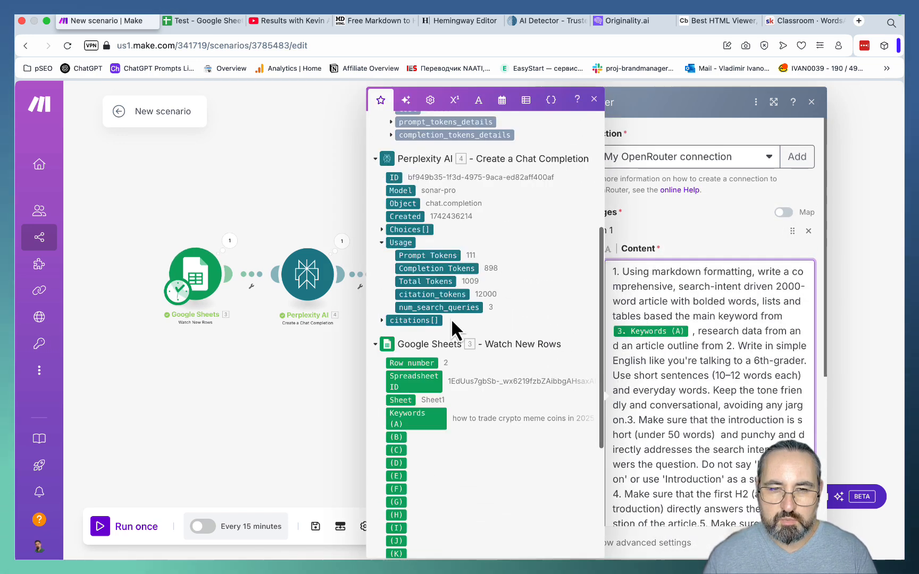
left_click(382, 270)
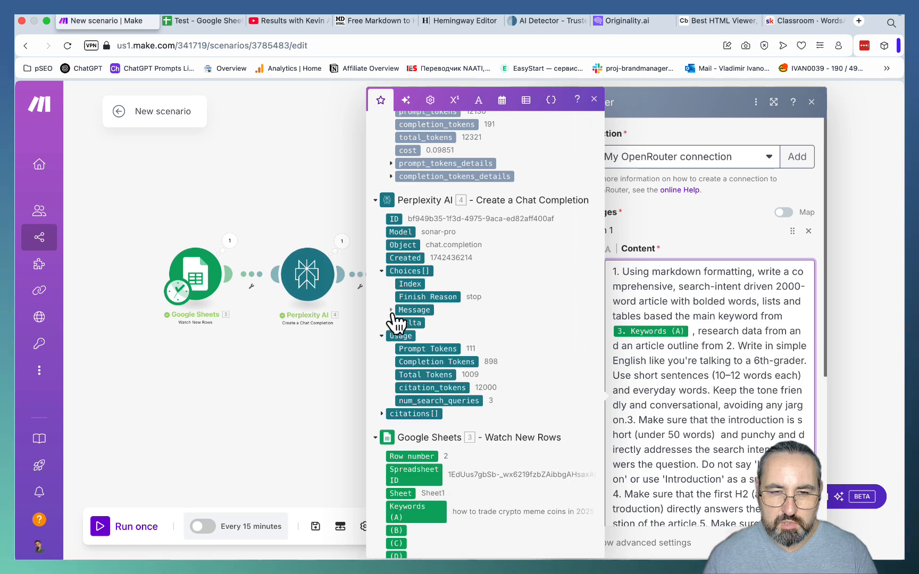
left_click(390, 309)
left_click(424, 323)
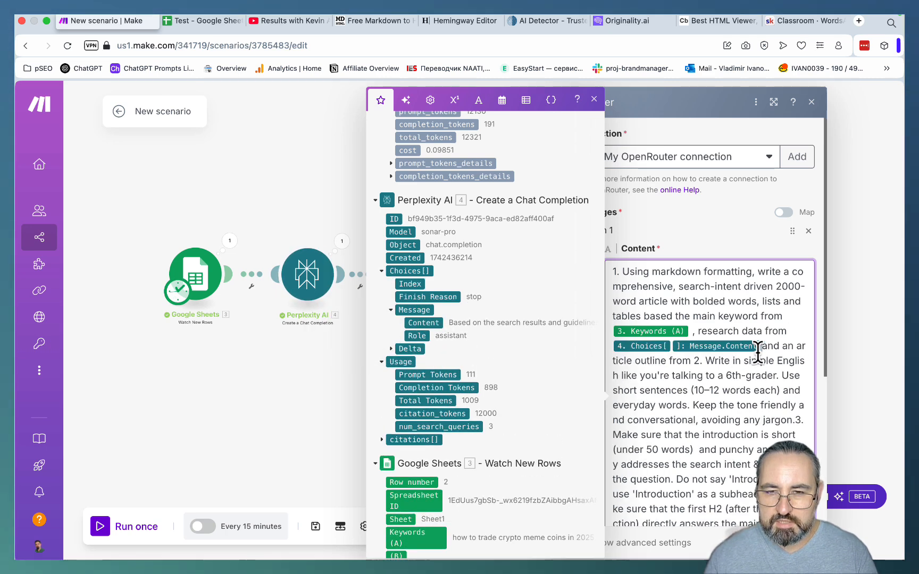
- Insert the first OpenRouter module's Choices message Content variable after "article outline from" and start point 2 on a new line
scroll(515, 304, "up", 3)
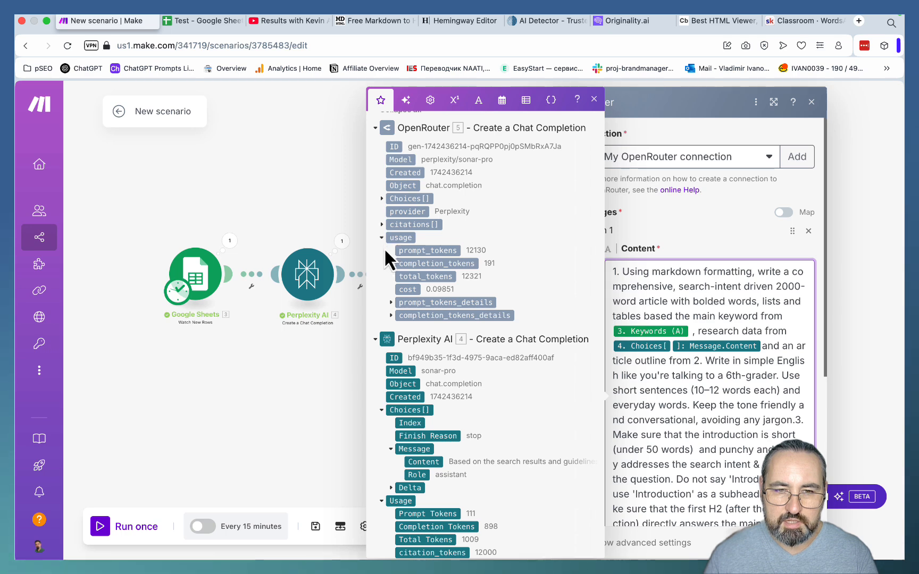
left_click(382, 199)
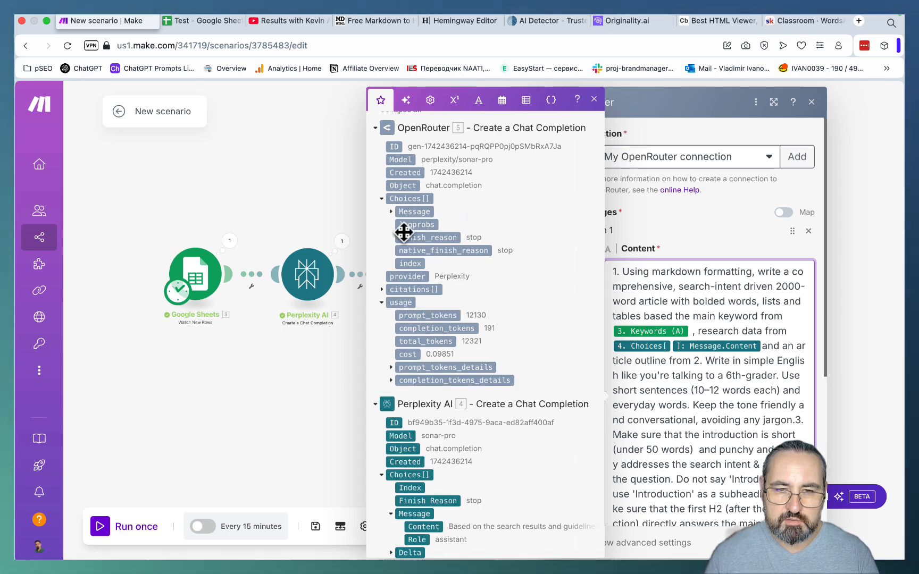
left_click(392, 212)
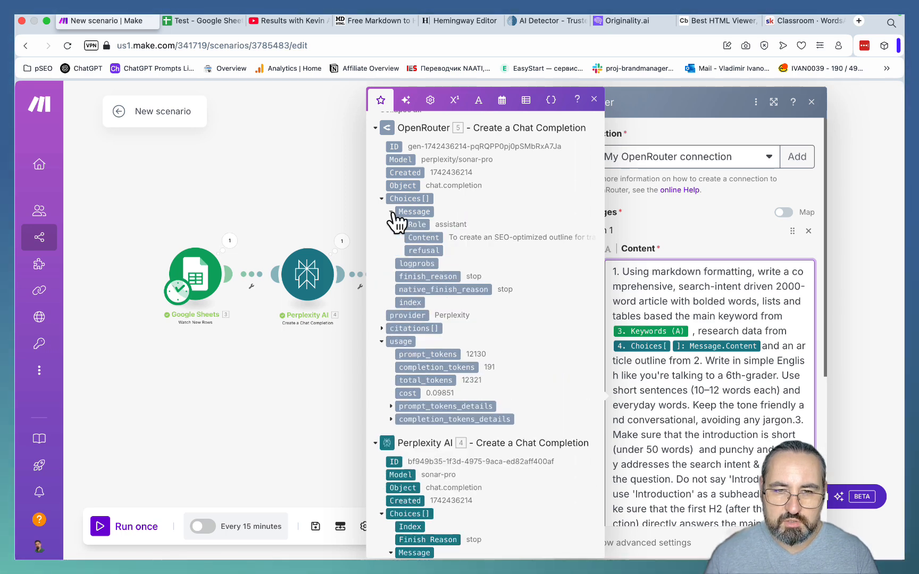
left_click(427, 240)
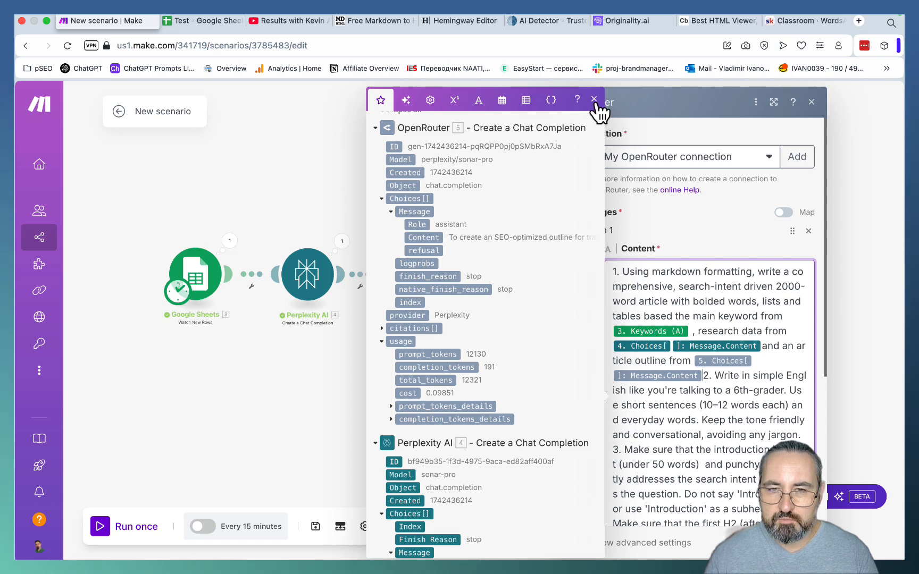
key("Return")
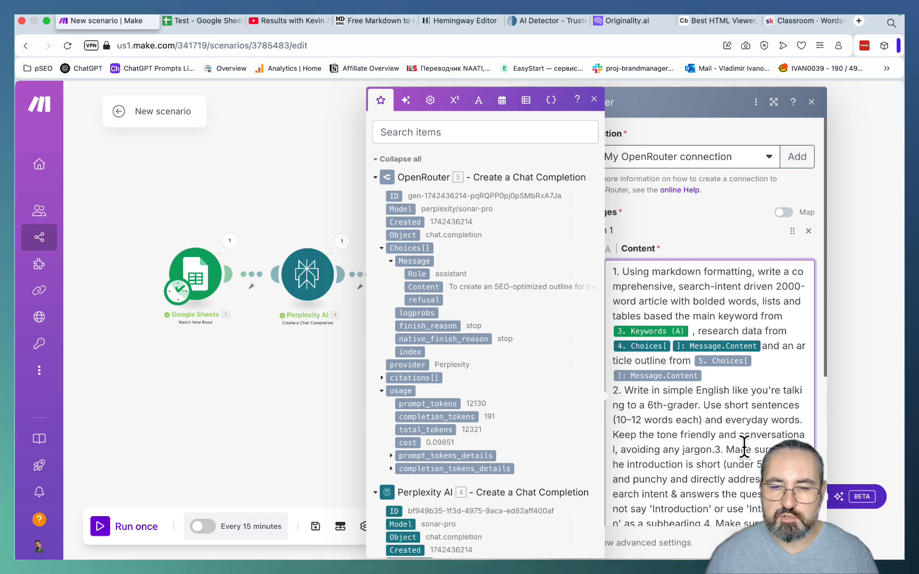
- Put points 3, 4 and 5 of the article prompt on separate lines
scroll(743, 450, "down", 3)
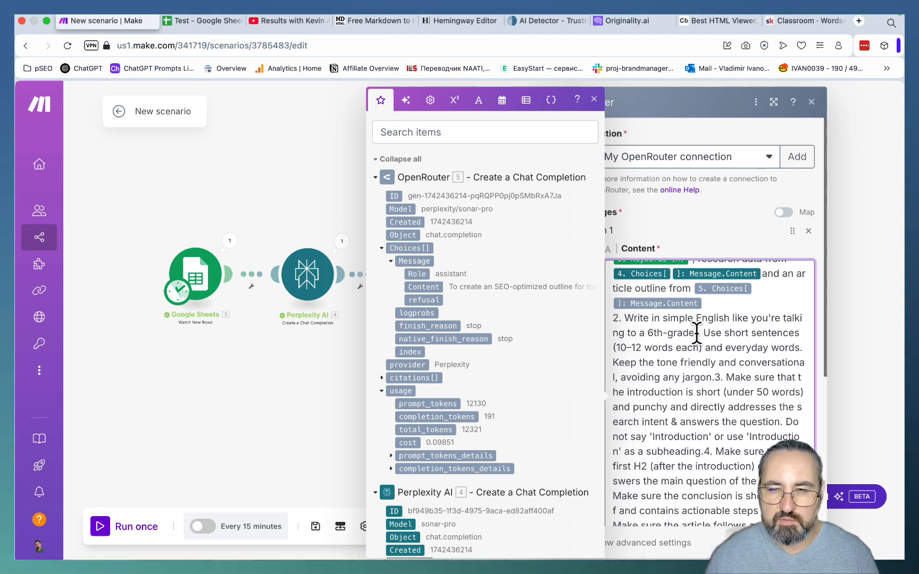
left_click_drag(696, 333, 646, 319)
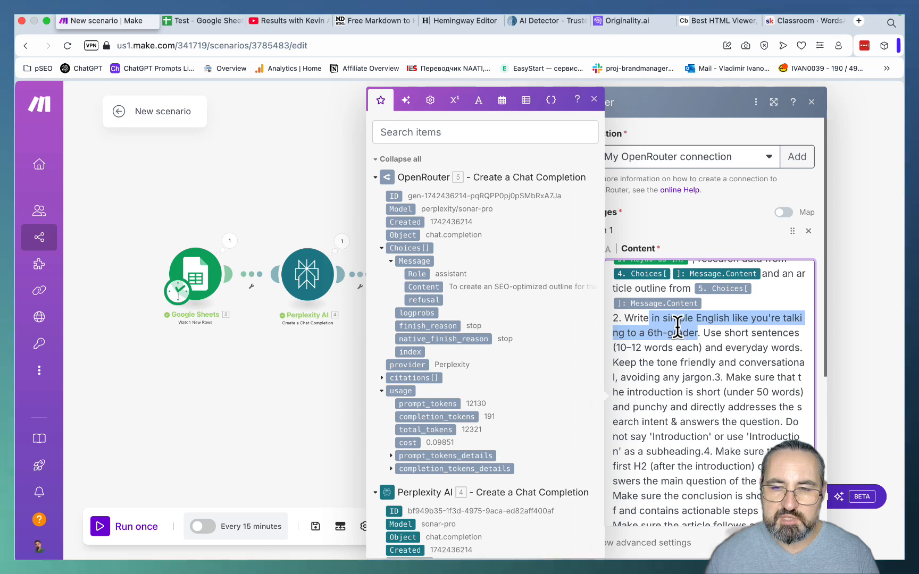
left_click(704, 355)
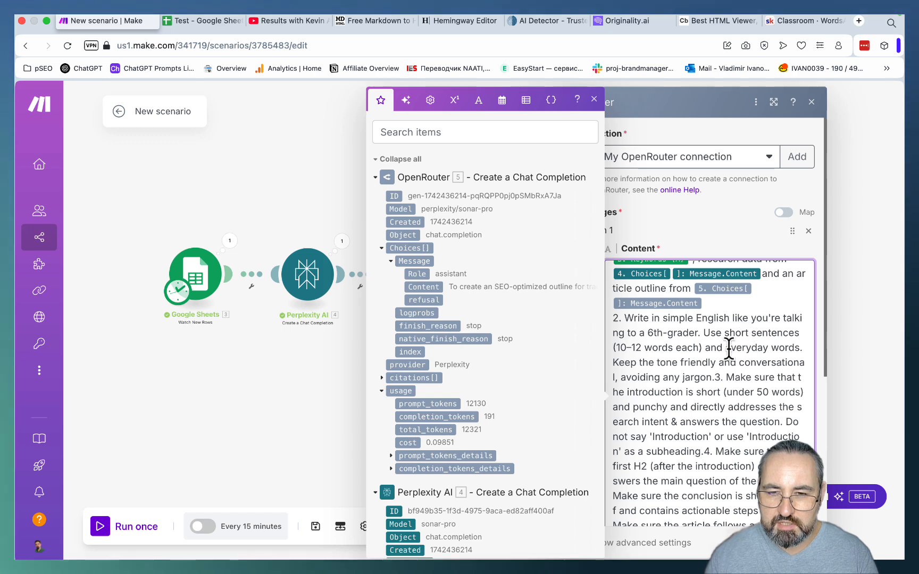
left_click(713, 377)
key("Return")
scroll(680, 355, "up", 2)
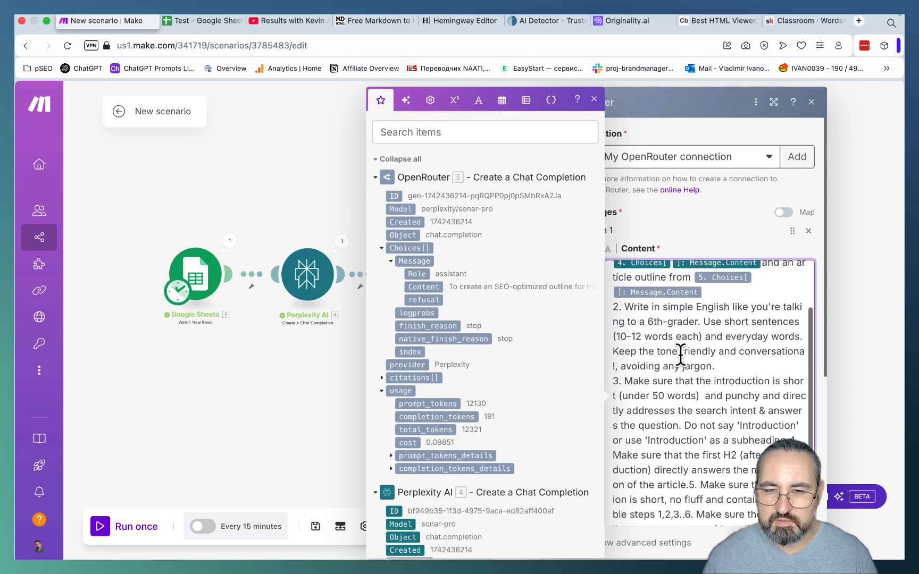
scroll(723, 368, "down", 2)
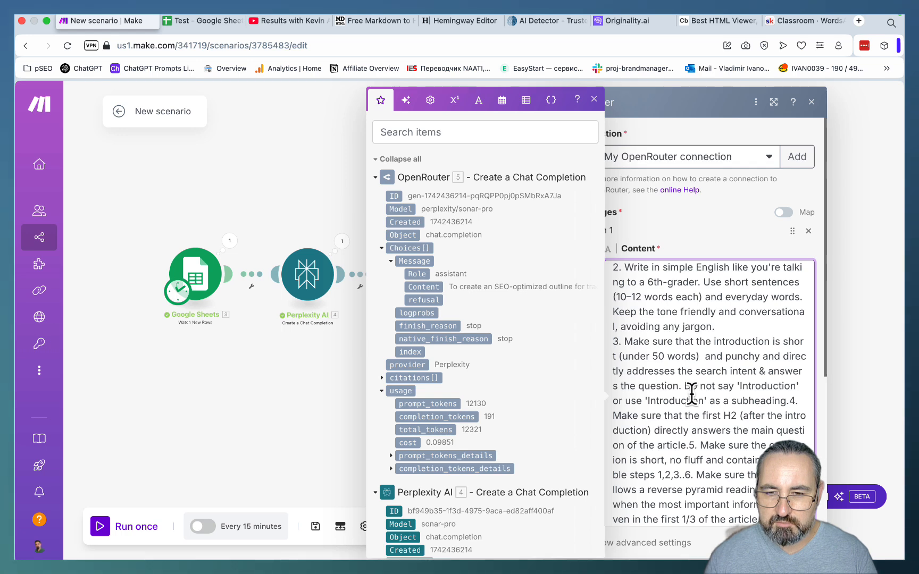
left_click(791, 401)
key("Return")
scroll(780, 404, "down", 2)
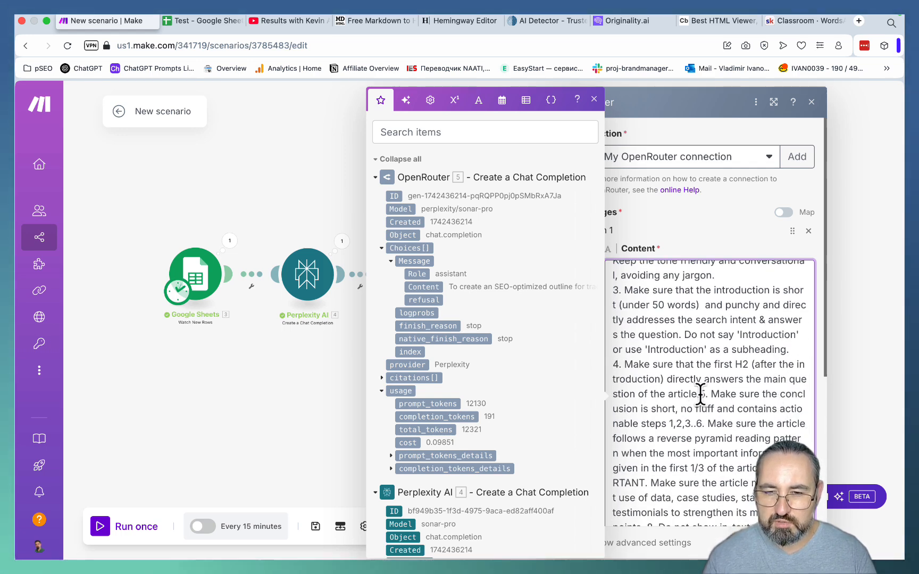
key("Return")
scroll(635, 413, "down", 2)
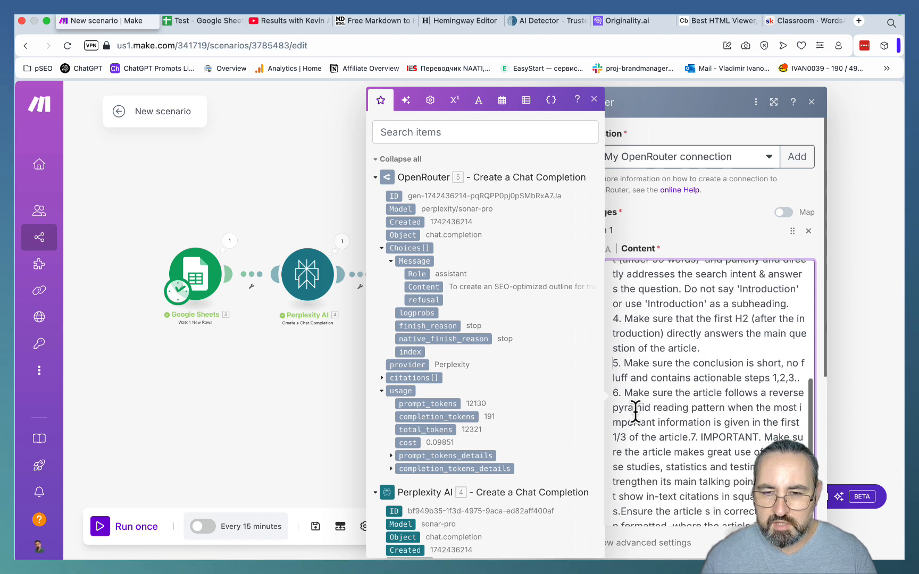
- Start points 7 and 8 of the article prompt on their own lines
scroll(723, 409, "down", 1)
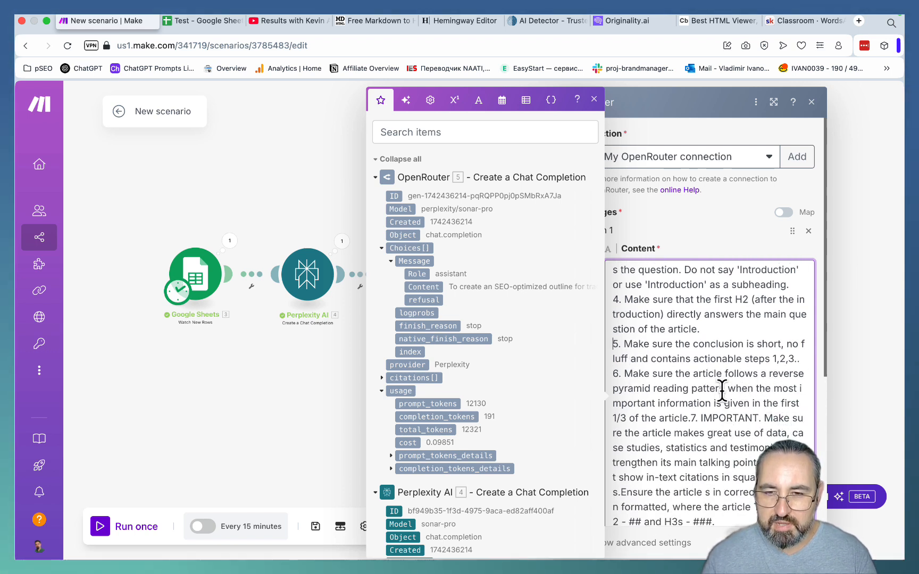
scroll(781, 420, "down", 1)
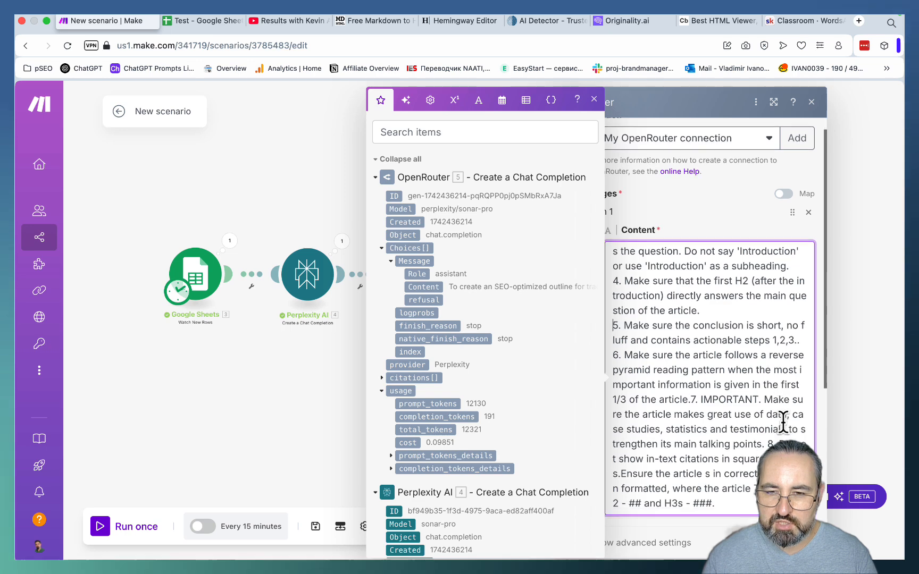
left_click(692, 398)
key("Return")
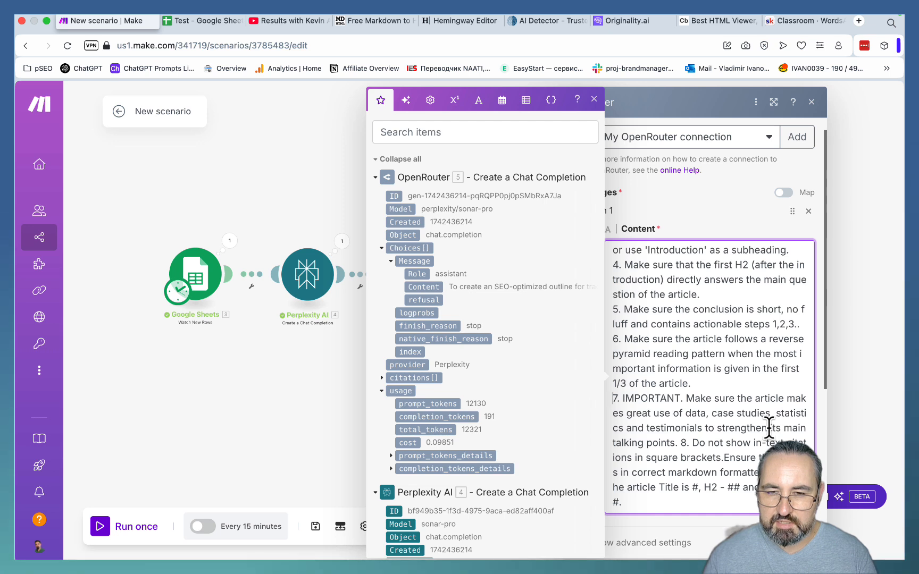
left_click(681, 443)
key("Return")
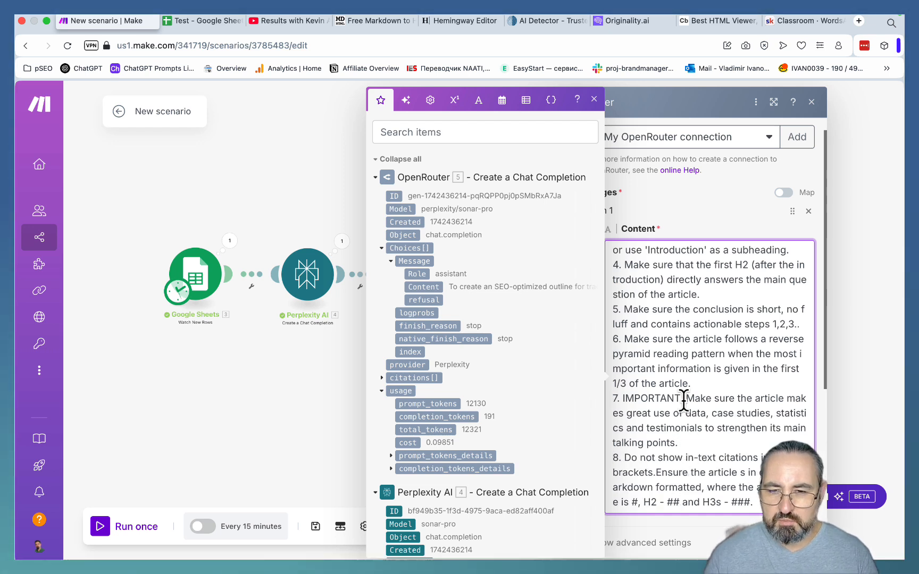
- Move the closing markdown formatting instruction to its own line numbered "9." and close the module settings
scroll(683, 400, "down", 3)
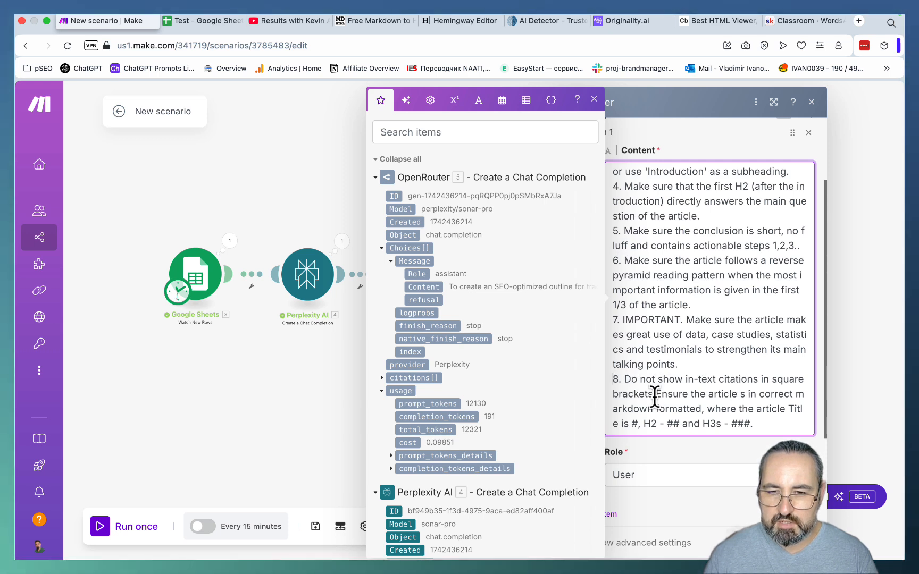
left_click(655, 394)
key("Return")
type("9.")
scroll(736, 414, "down", 1)
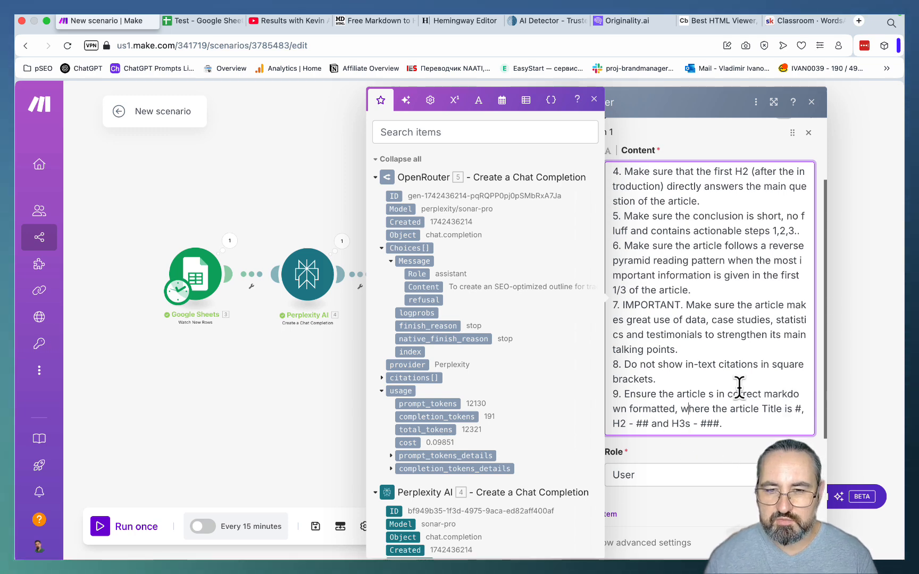
scroll(737, 386, "up", 5)
left_click(223, 450)
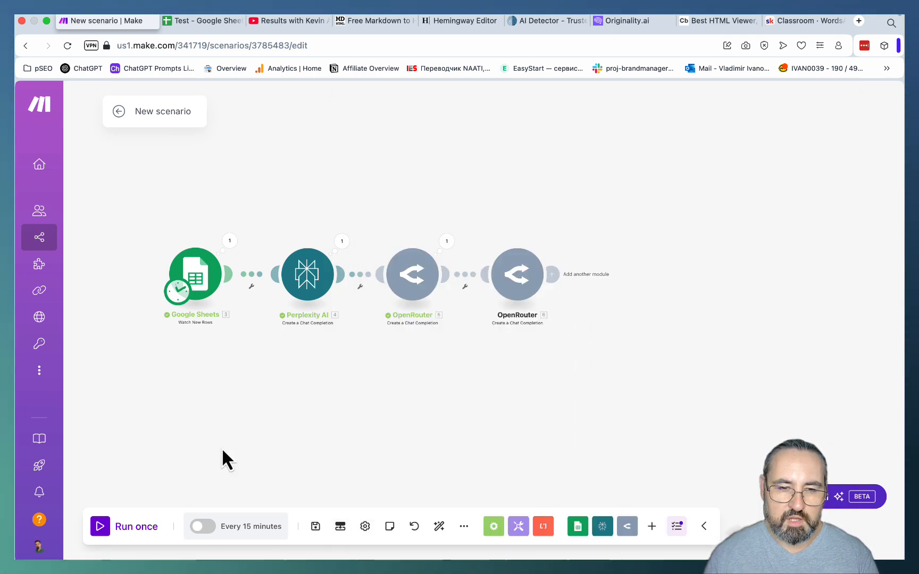
- Choose where the Google Sheets trigger starts and run the whole scenario once
right_click(207, 262)
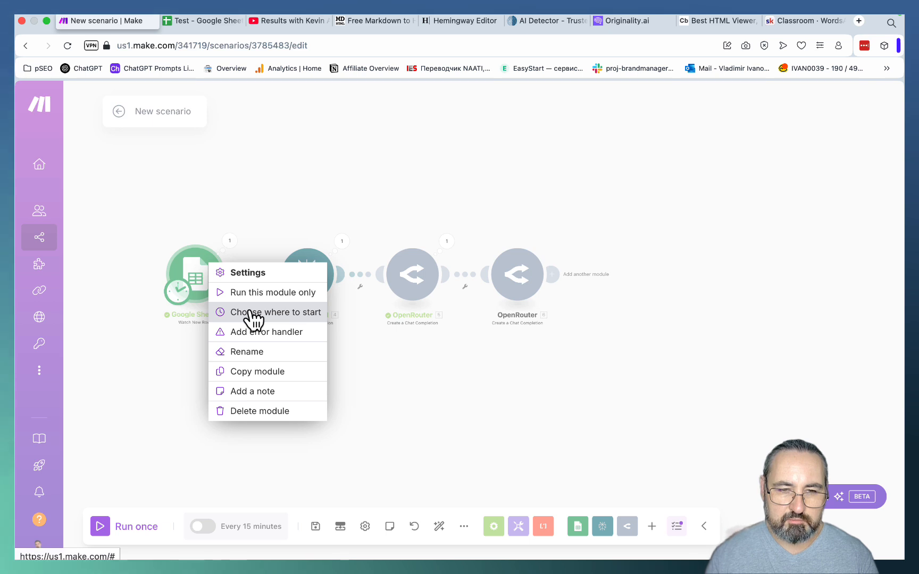
left_click(106, 534)
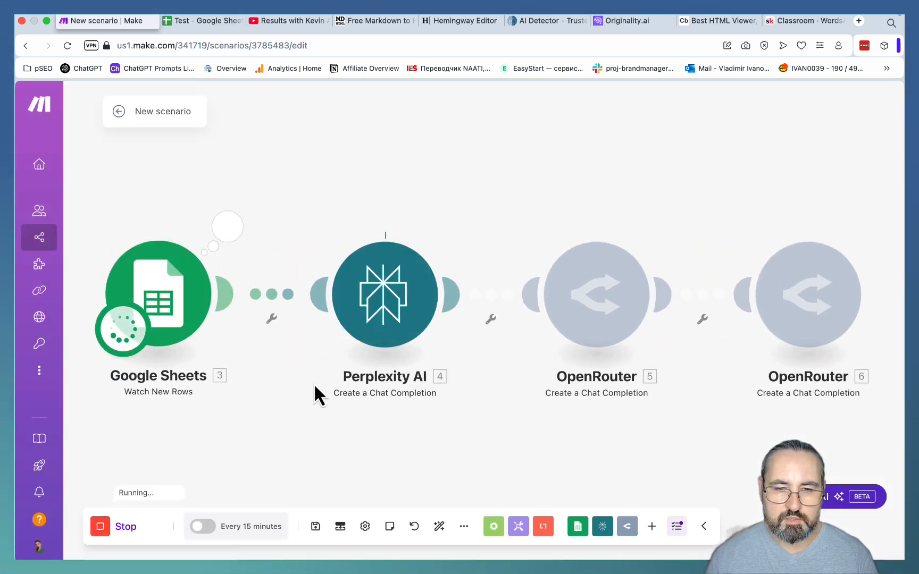
scroll(313, 383, "down", 5)
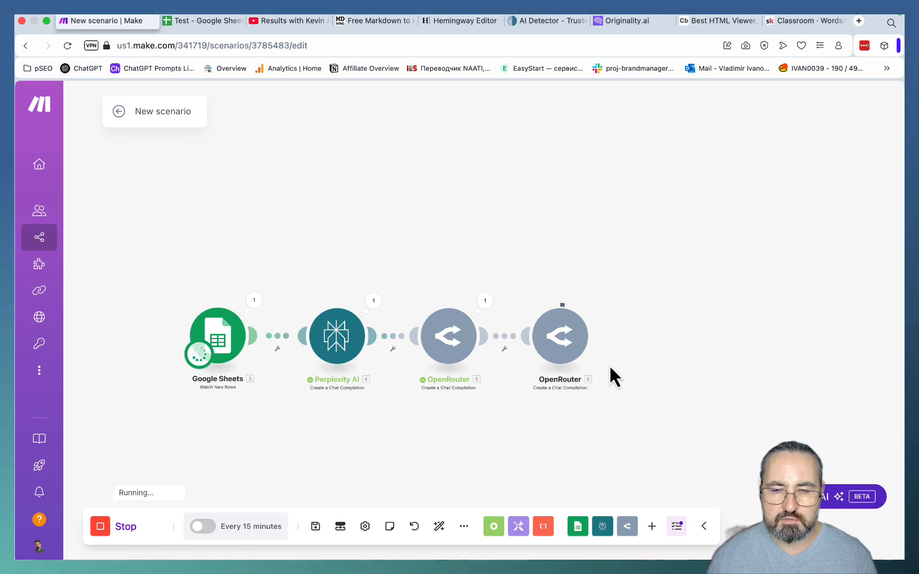
- Expand the second OpenRouter module's output down to the Choices message Content and copy the generated article
left_click(556, 300)
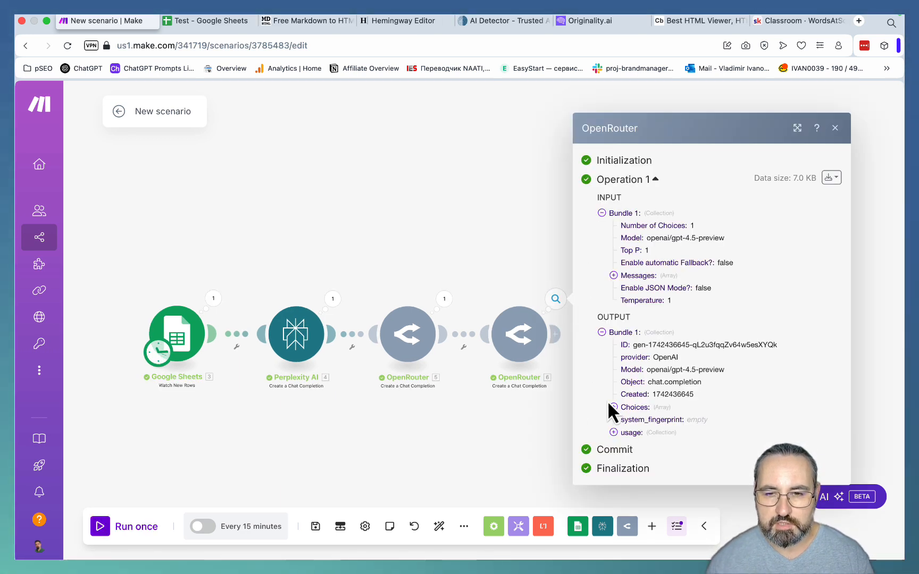
left_click(613, 407)
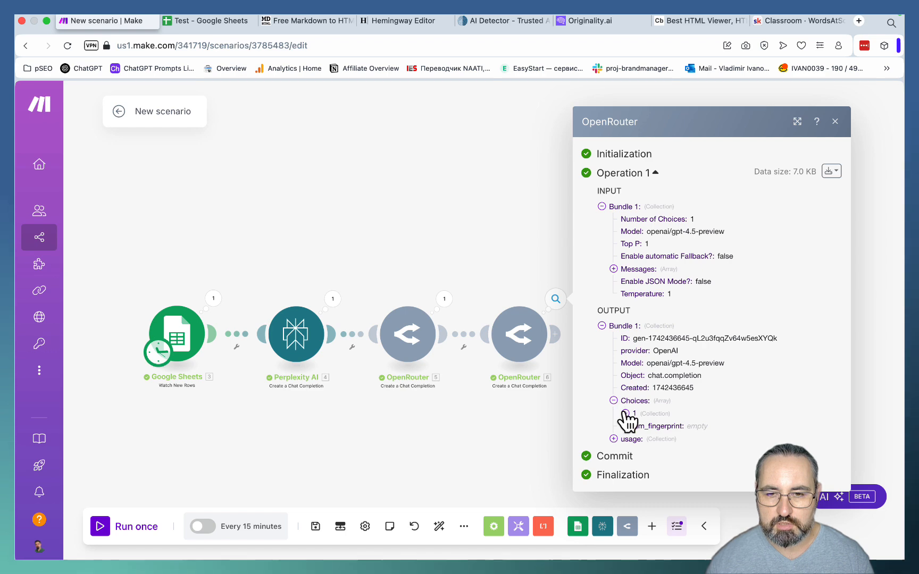
left_click(625, 413)
left_click(637, 455)
left_click(649, 480)
scroll(701, 468, "down", 2)
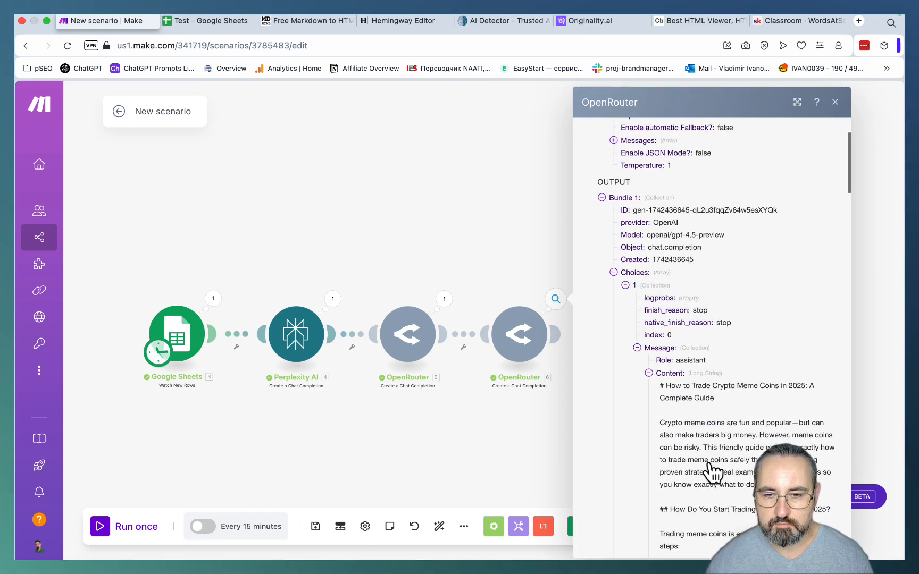
left_click_drag(660, 378, 732, 469)
- Switch to the Markdown to HTML converter and replace its markdown with the copied article
left_click(334, 21)
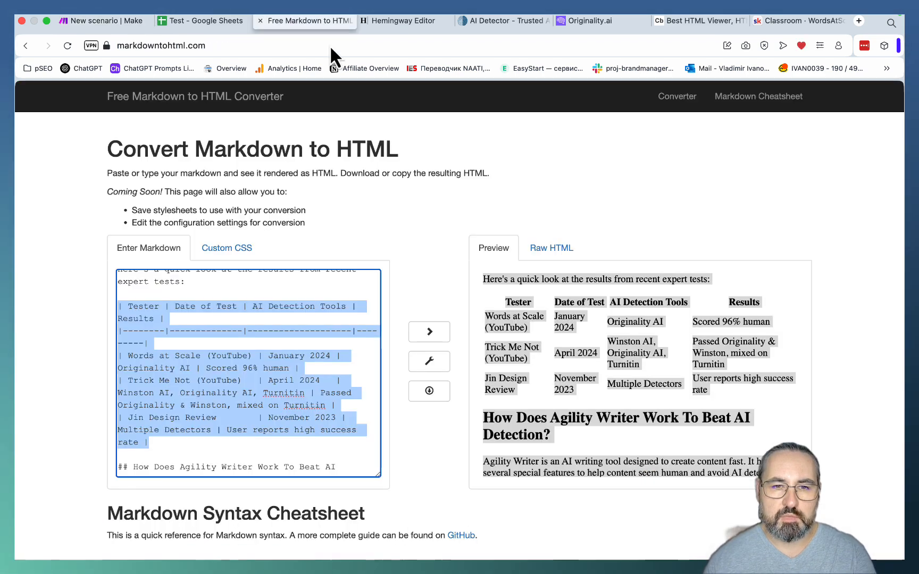
left_click(315, 304)
key("super+a")
key("super+v")
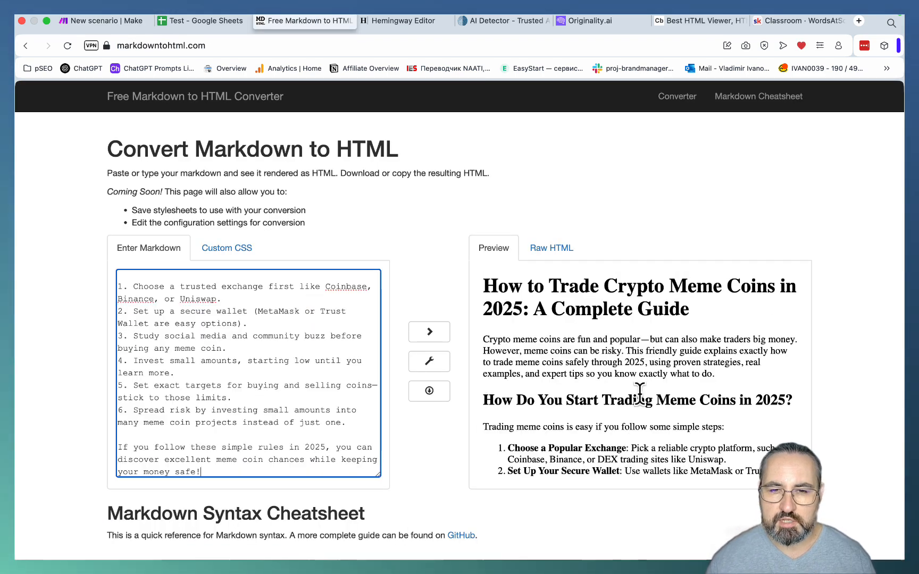
- Read through the rendered article preview from the introduction to the closing steps, checking its wording, headings and lists
scroll(641, 368, "down", 1)
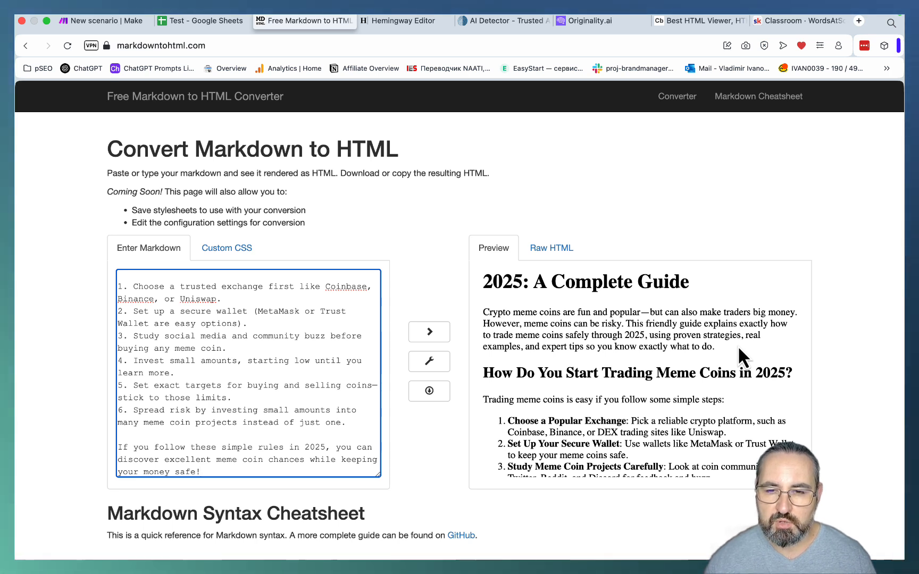
left_click_drag(738, 347, 626, 324)
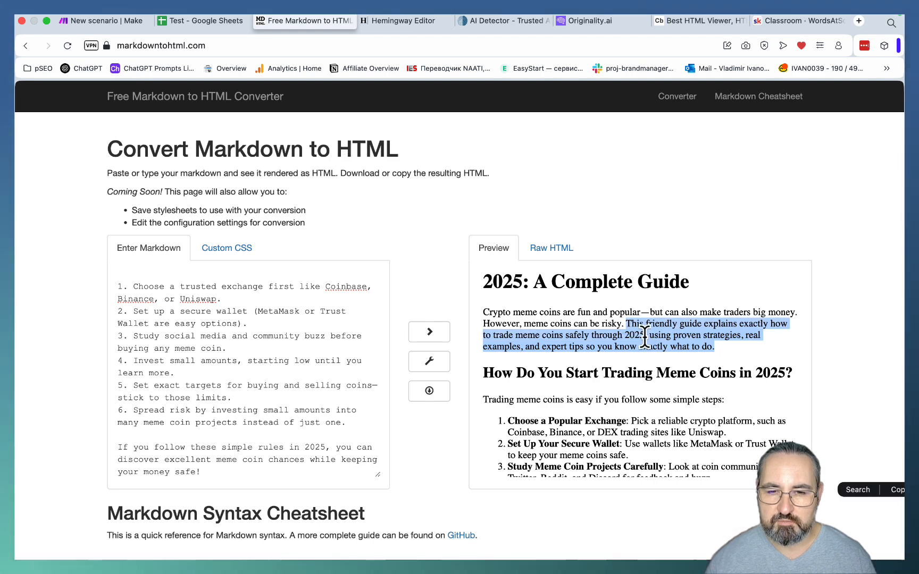
scroll(653, 348, "down", 2)
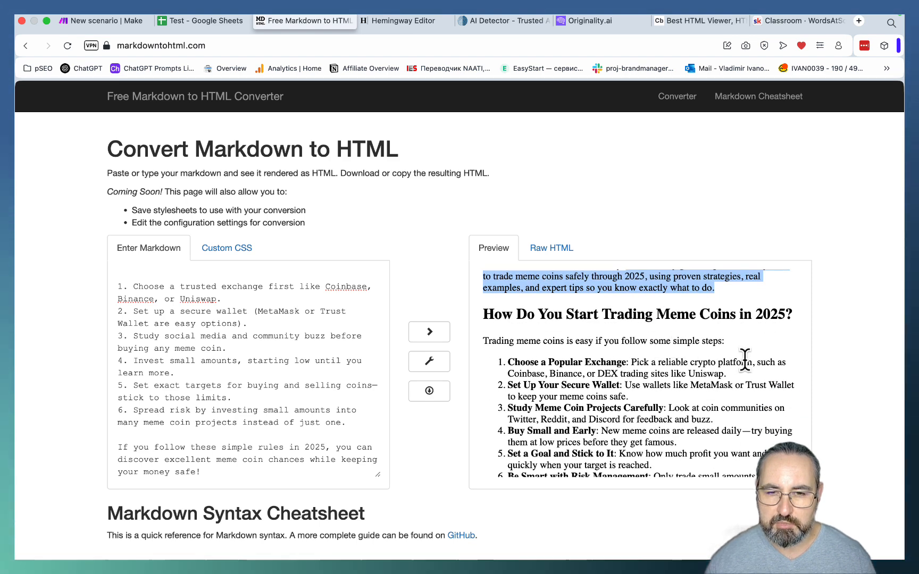
scroll(744, 359, "down", 2)
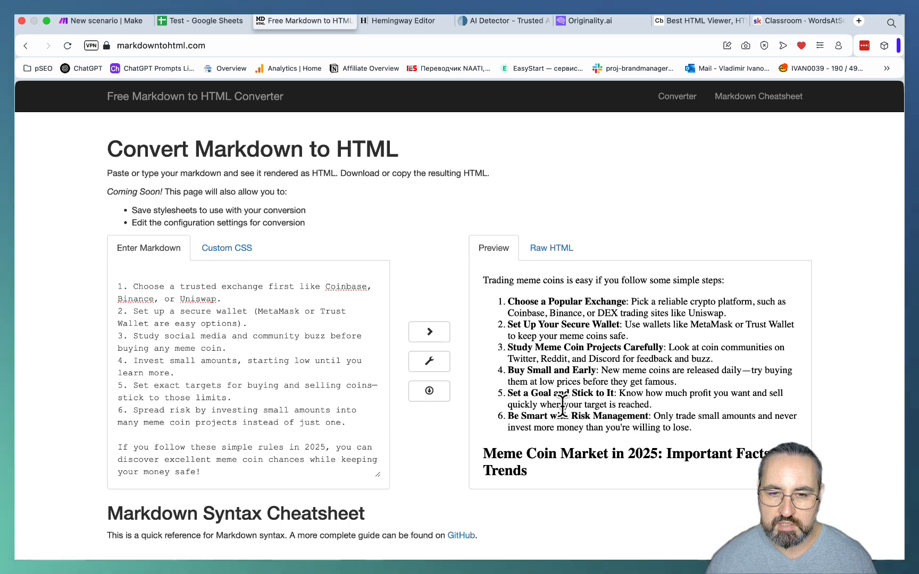
scroll(638, 425, "down", 10)
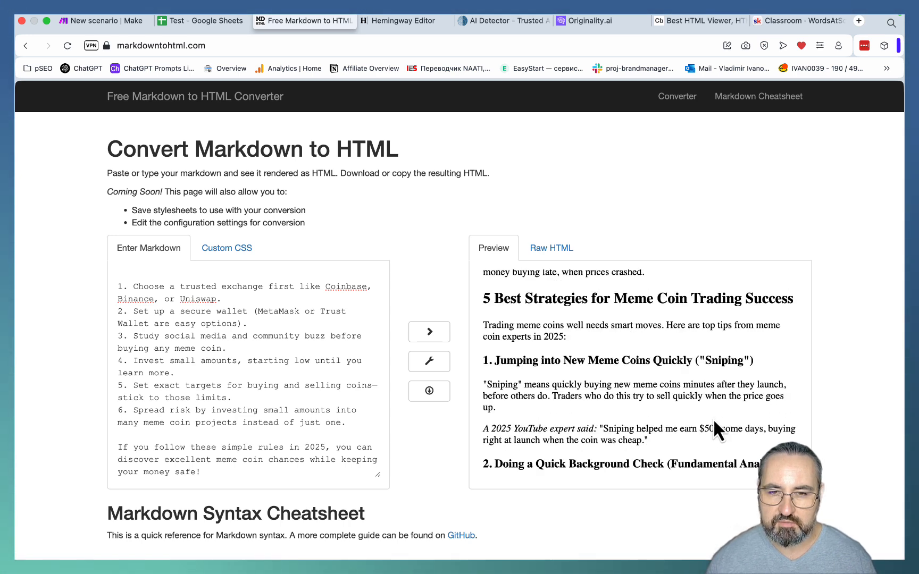
scroll(713, 419, "down", 10)
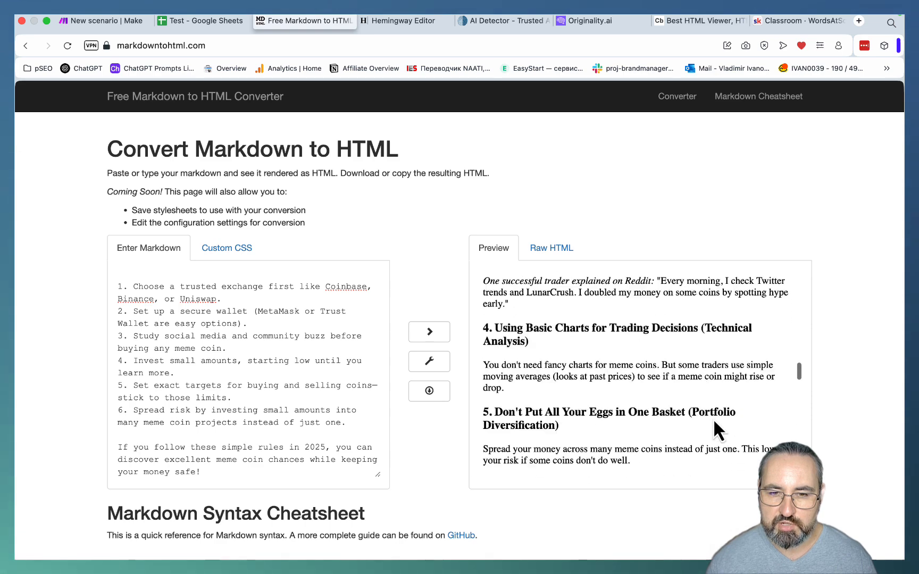
scroll(713, 418, "down", 8)
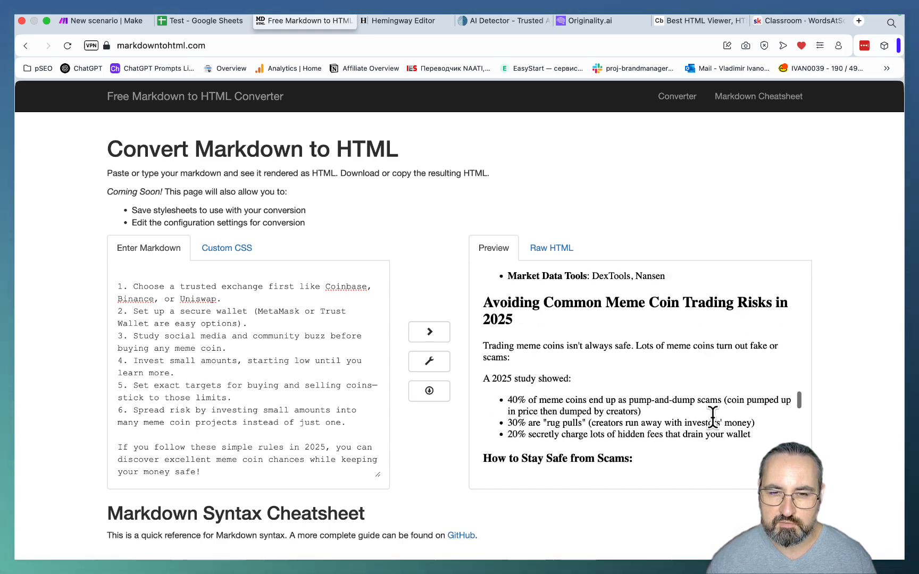
scroll(713, 418, "down", 8)
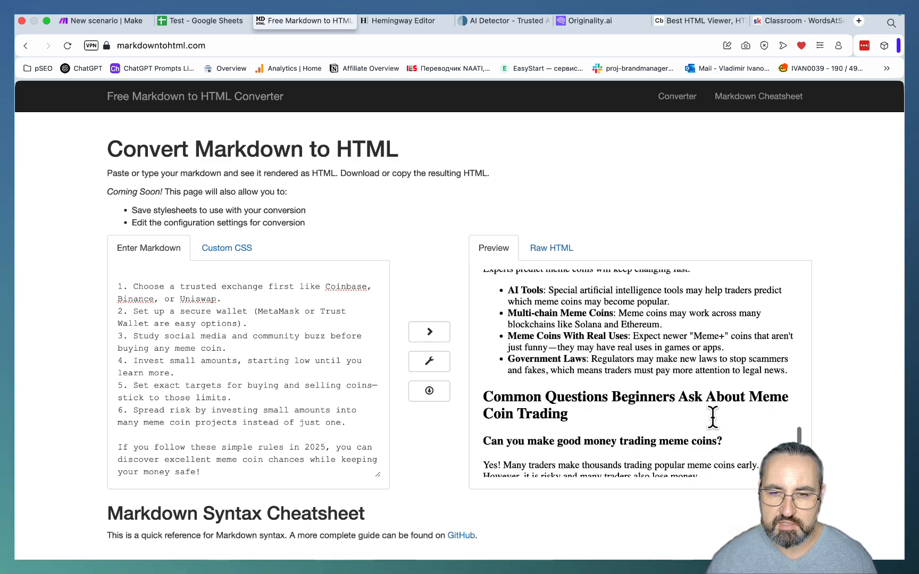
scroll(713, 418, "down", 6)
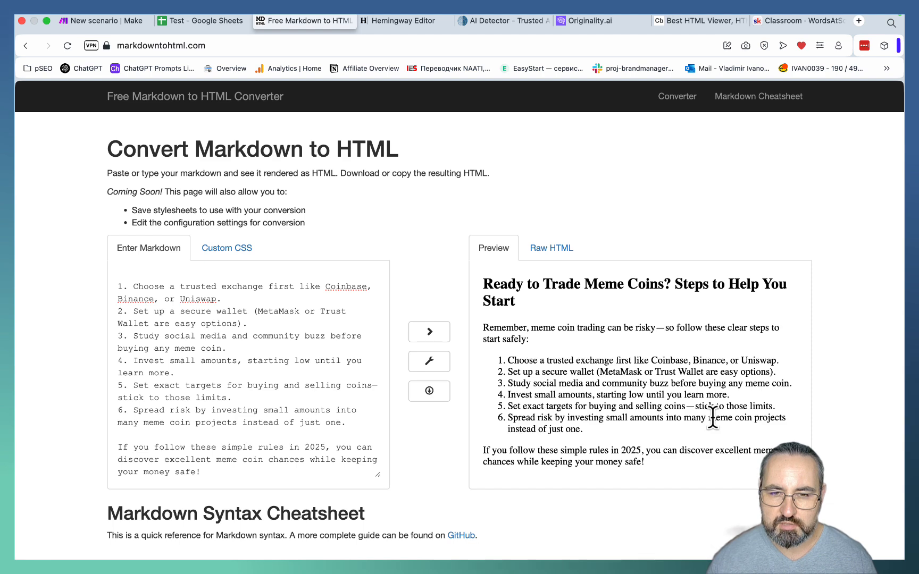
scroll(712, 418, "down", 2)
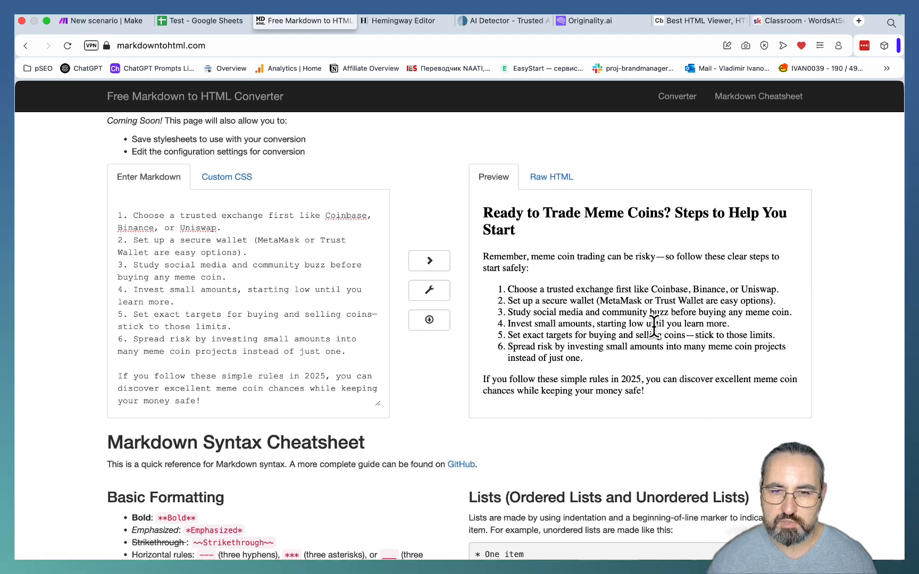
- Return to the Make scenario and add a third OpenRouter "Create a Chat Completion" module at the end
key("super+1")
right_click(626, 340)
left_click(646, 351)
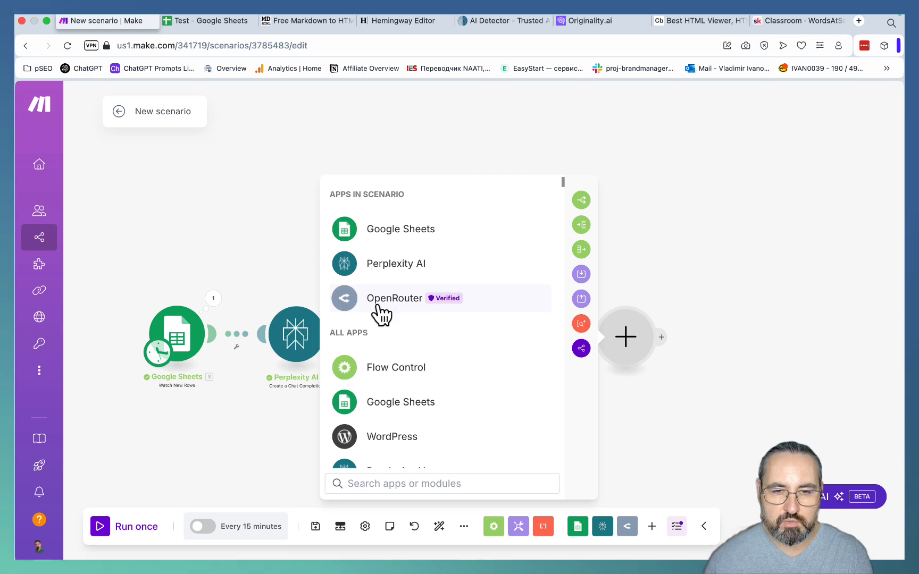
left_click(377, 306)
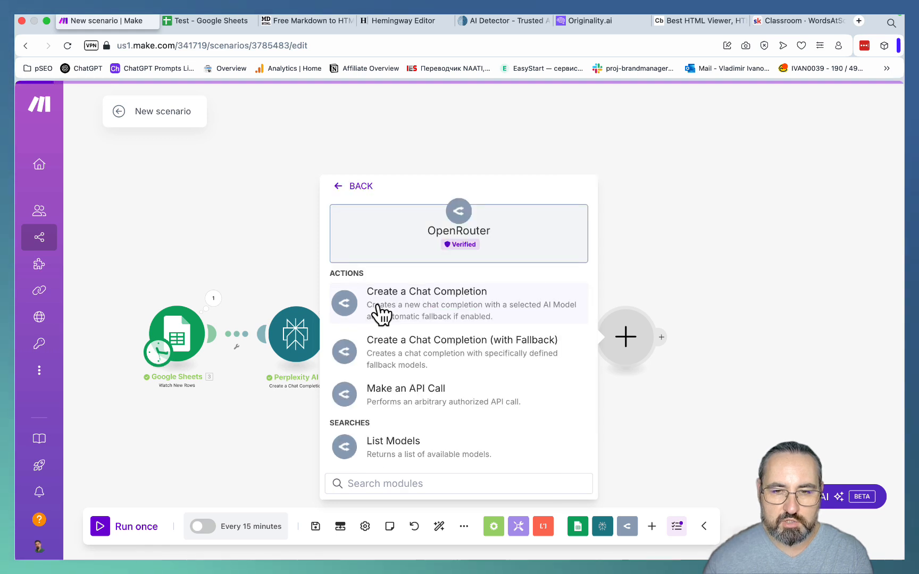
left_click(429, 317)
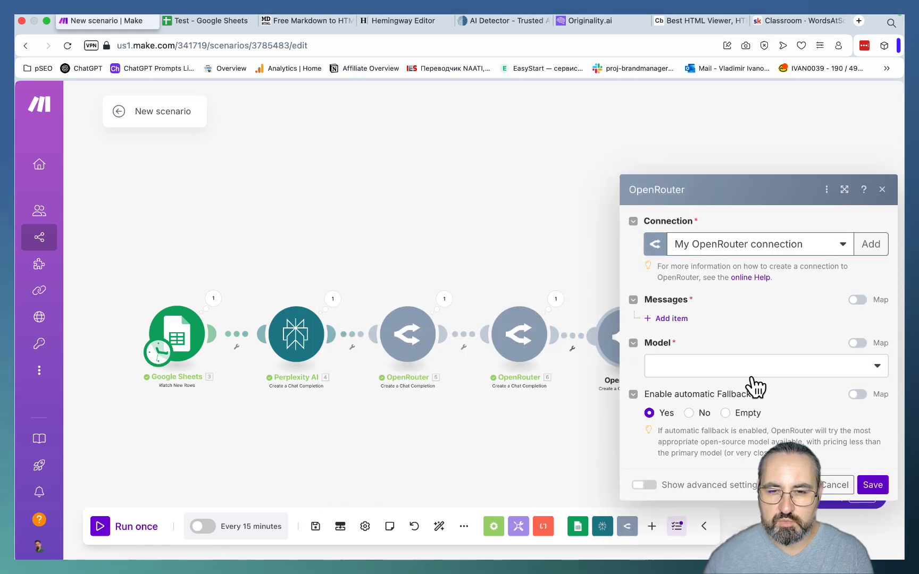
- Set the new module's model to Anthropic: Claude 3.7 Sonnet and add a message with the User role
left_click(693, 370)
type("3.")
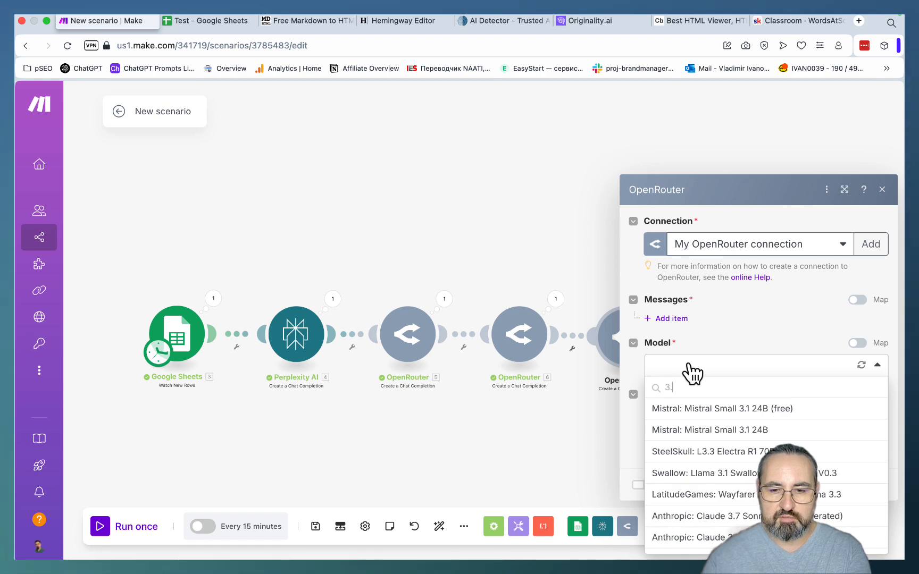
left_click(720, 431)
left_click(671, 318)
left_click(692, 343)
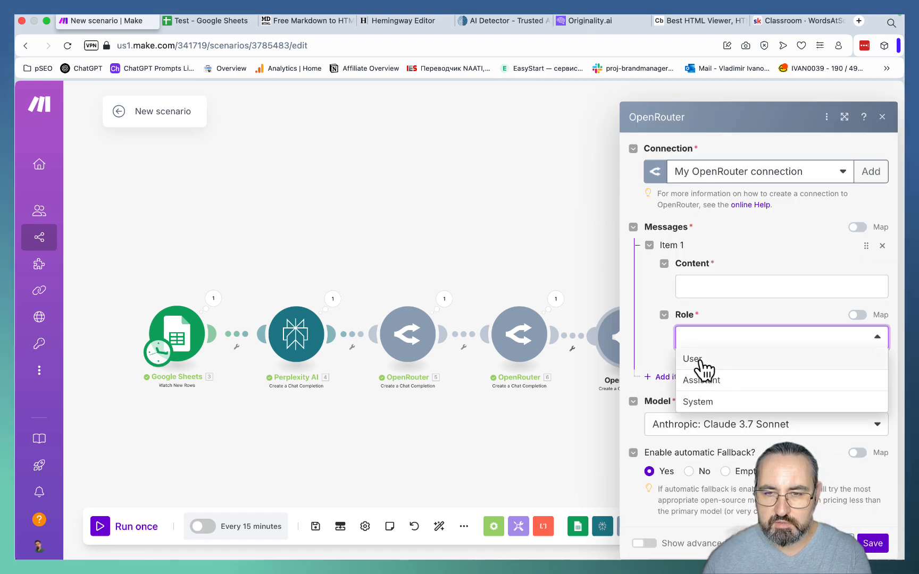
left_click(691, 360)
- Paste the prepared Chart.js chart-generation prompt into the message content
left_click(689, 289)
key("super+v")
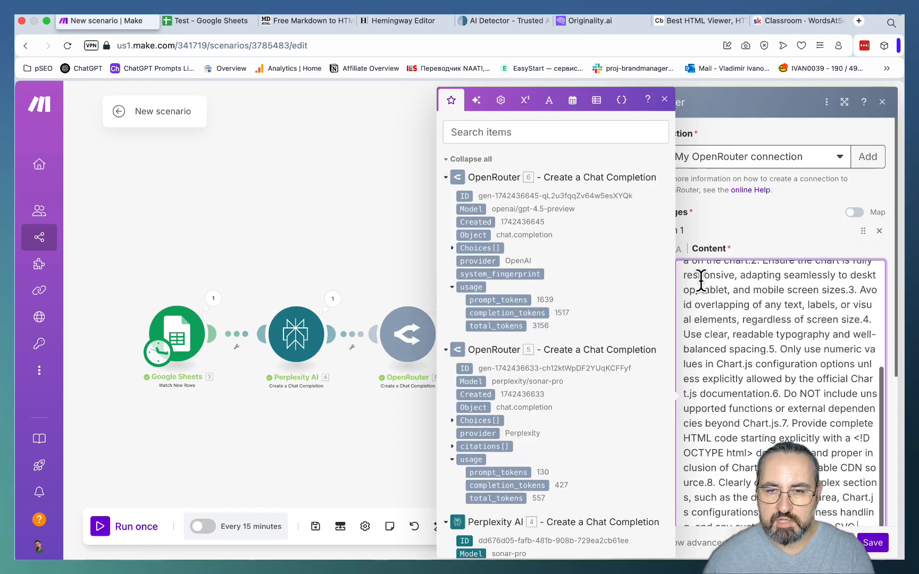
scroll(745, 314, "up", 5)
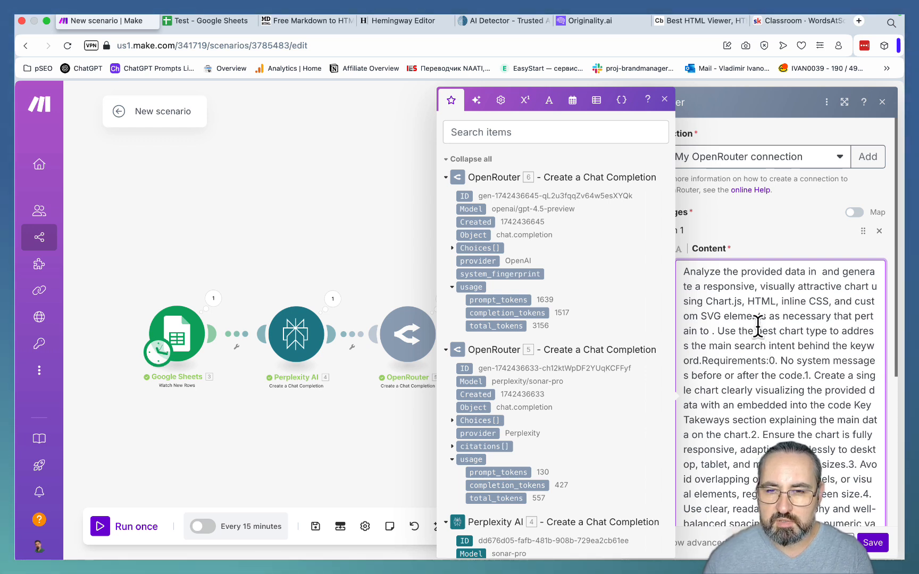
- Replace the comma after "Analyze the provided data in" with the second OpenRouter module's Choices Message Content variable
left_click(822, 271)
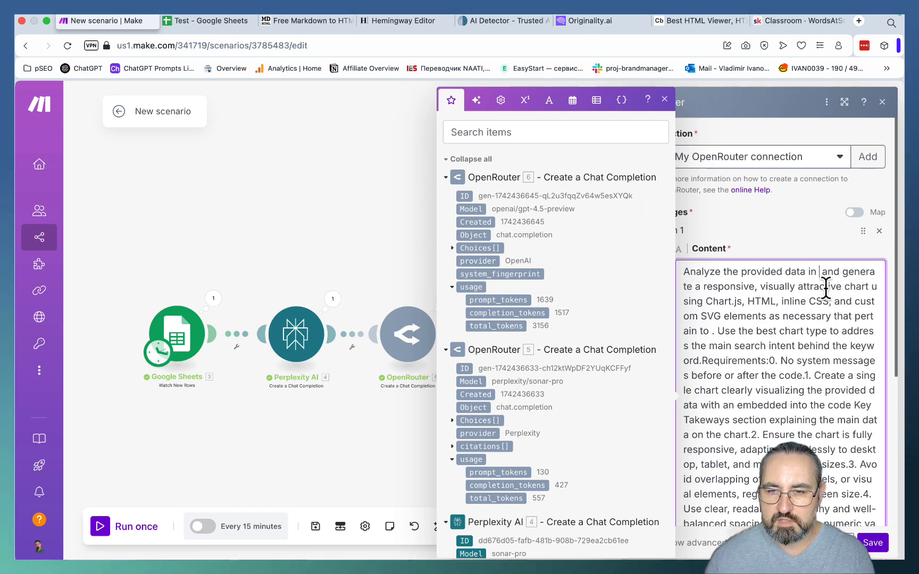
left_click(453, 248)
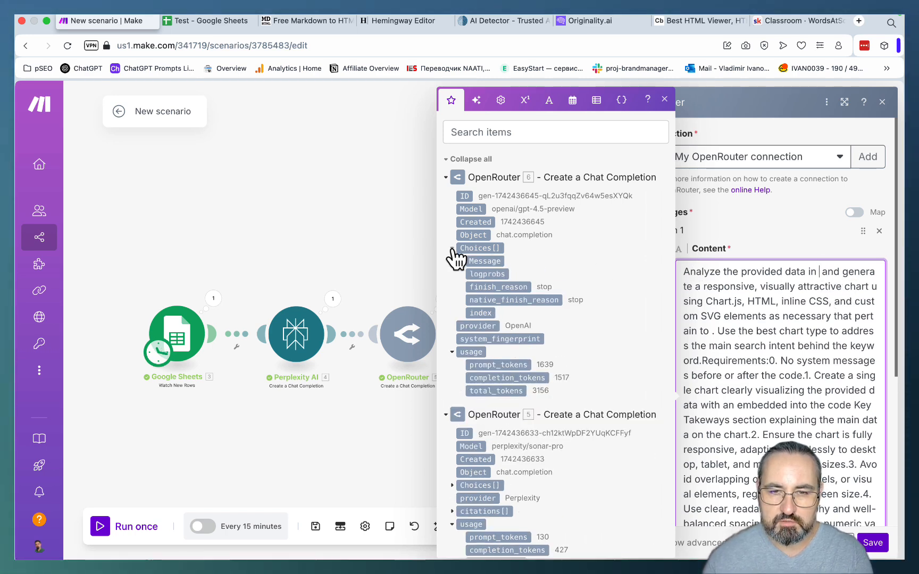
left_click(462, 261)
left_click(492, 287)
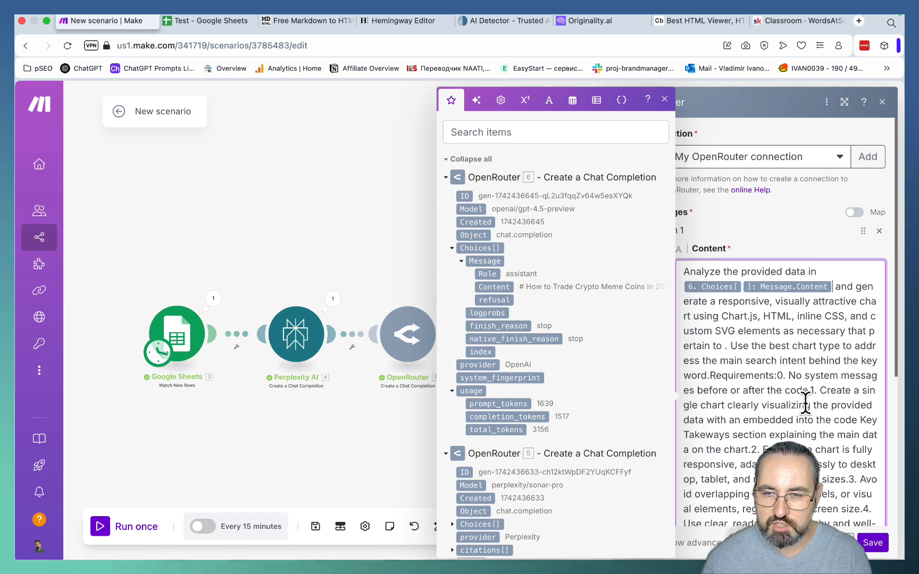
- Start a new paragraph at "Use the best chart type" and insert the Google Sheets Keywords (A) variable after "behind the keyword"
left_click(731, 346)
key("Return")
key("Return")
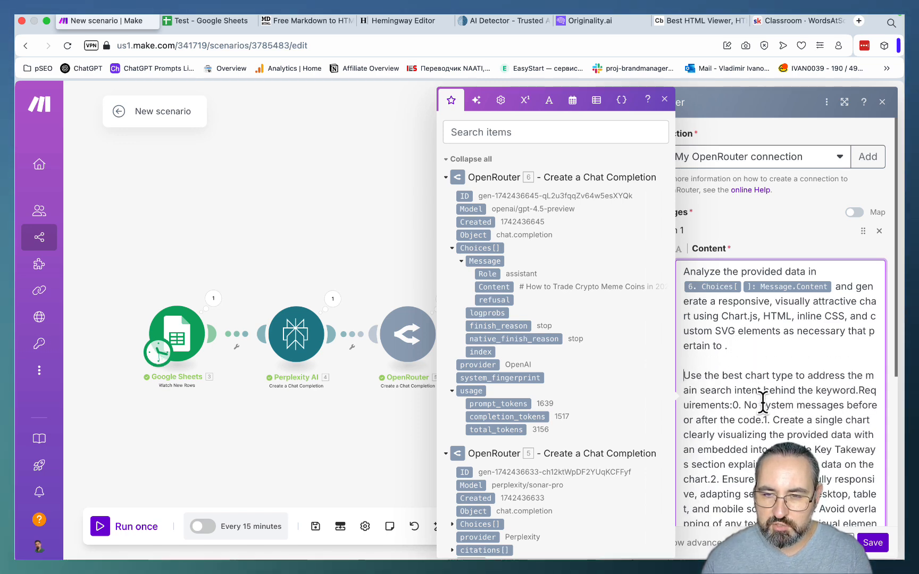
left_click(855, 392)
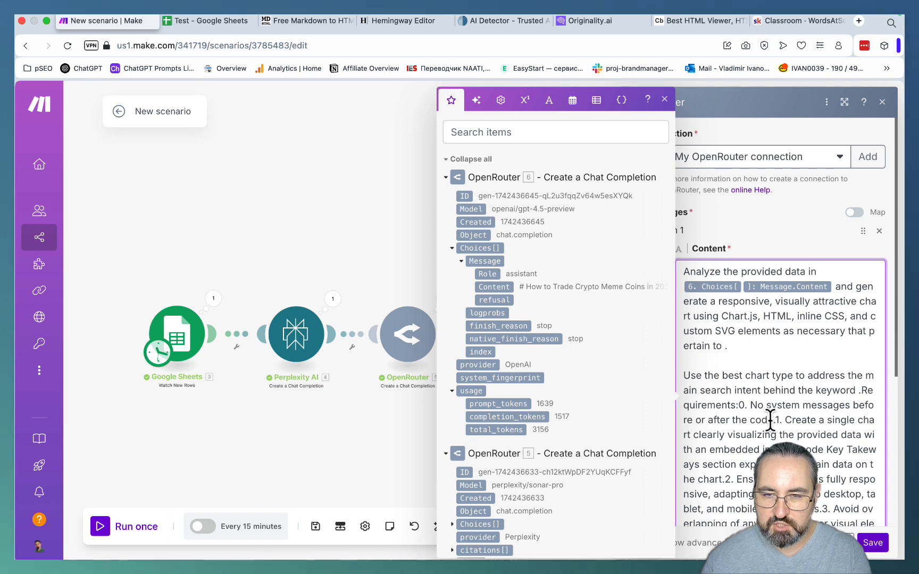
scroll(581, 410, "down", 15)
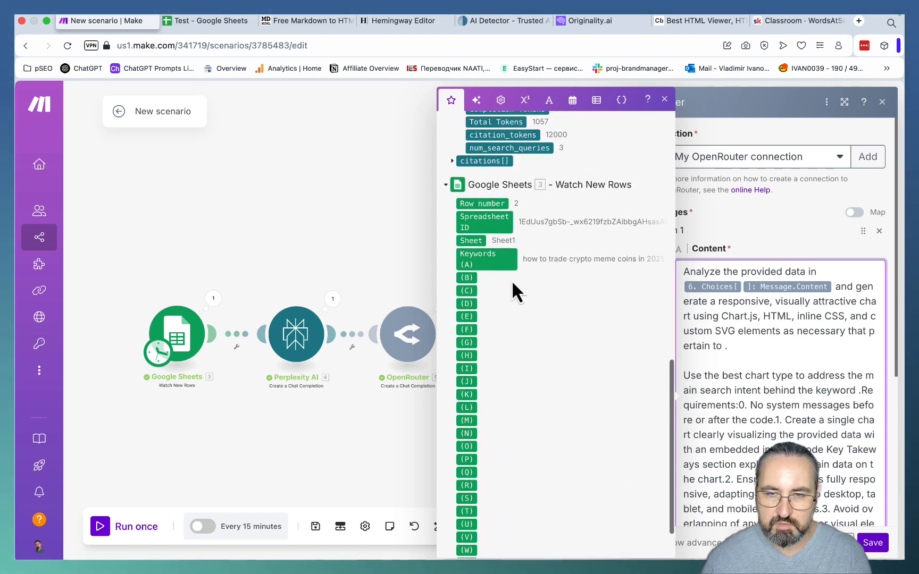
left_click_drag(497, 260, 762, 407)
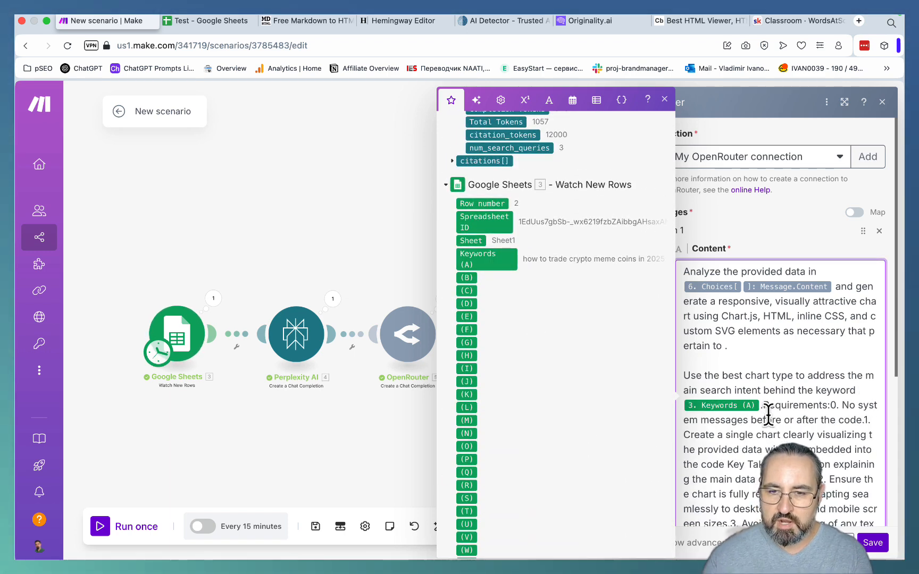
- Set off "Requirements:" and point 0 of the chart prompt with blank lines and start point 1 on its own line
left_click(750, 434)
key("Return")
key("Return")
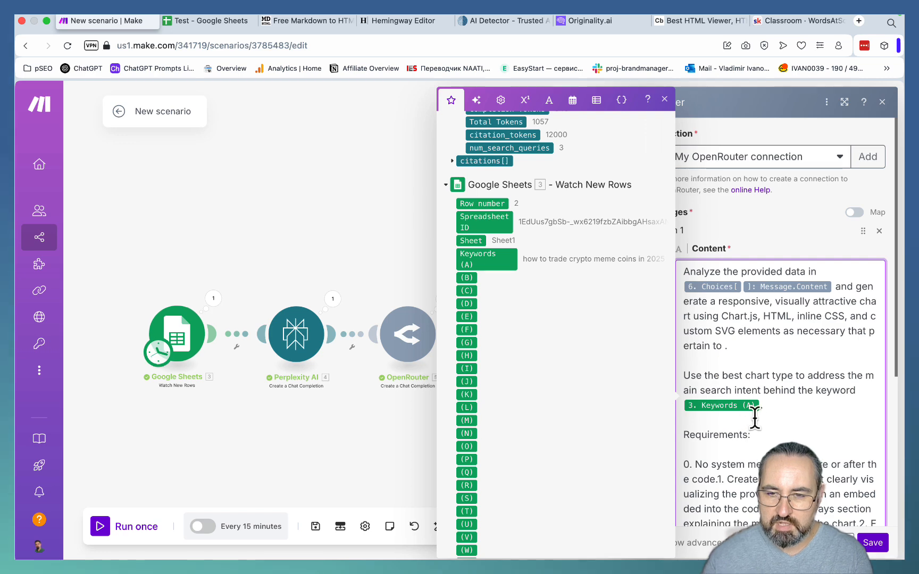
scroll(755, 417, "down", 3)
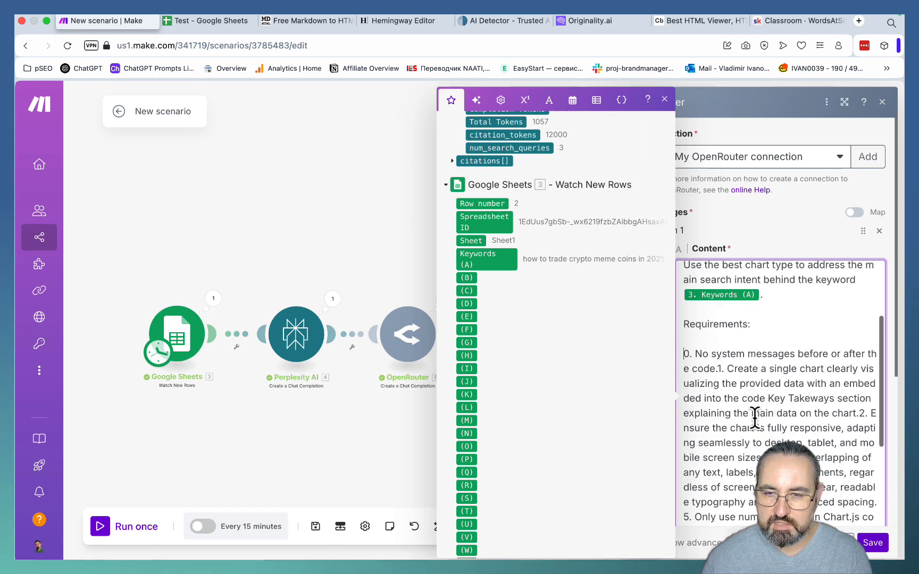
left_click(721, 370)
key("Return")
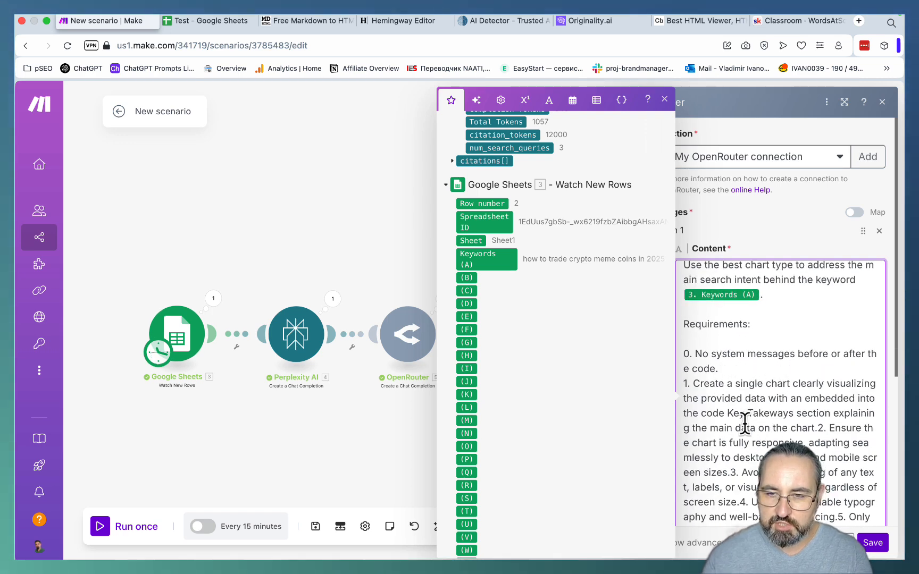
- Start requirement points 2, 3 and 4 of the chart prompt on their own lines
left_click(817, 428)
key("Return")
scroll(814, 426, "down", 2)
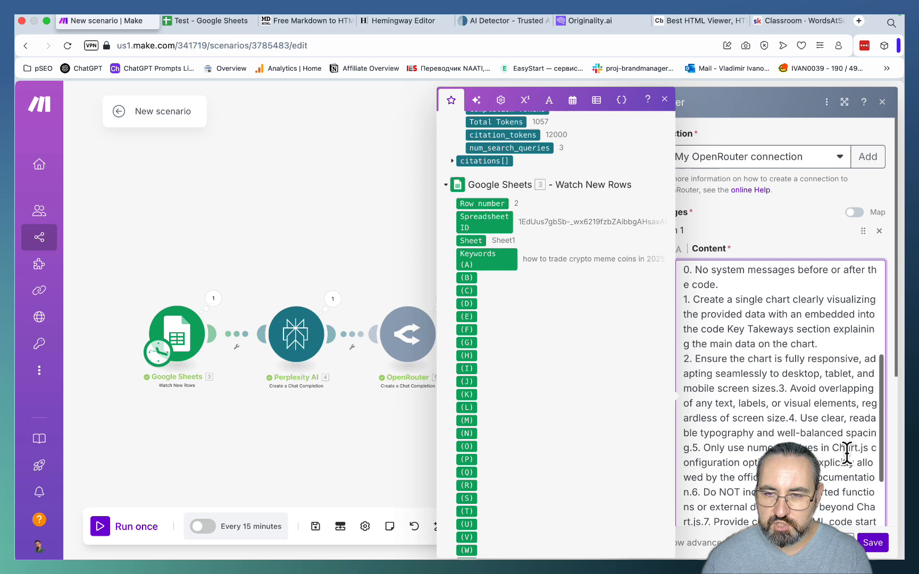
left_click(778, 388)
key("Return")
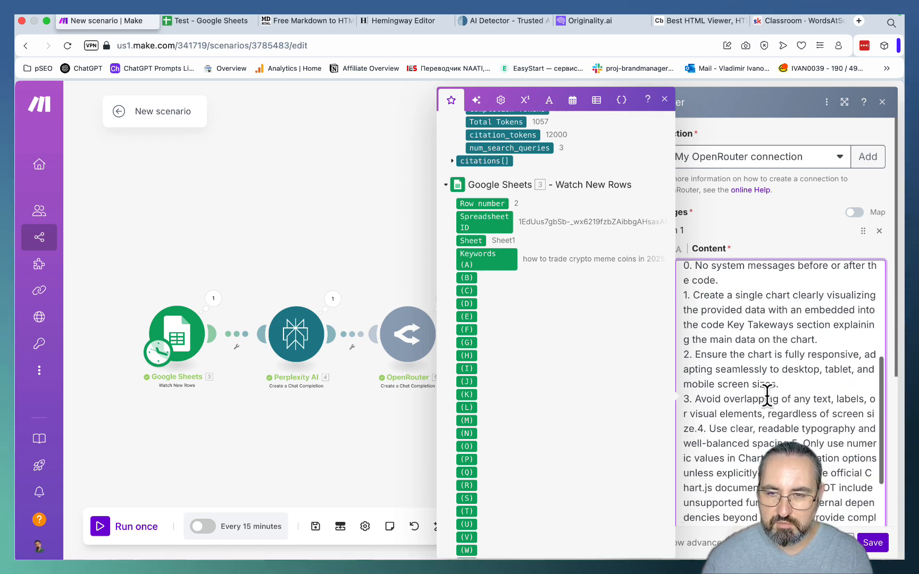
scroll(756, 393, "down", 2)
left_click(702, 380)
key("Return")
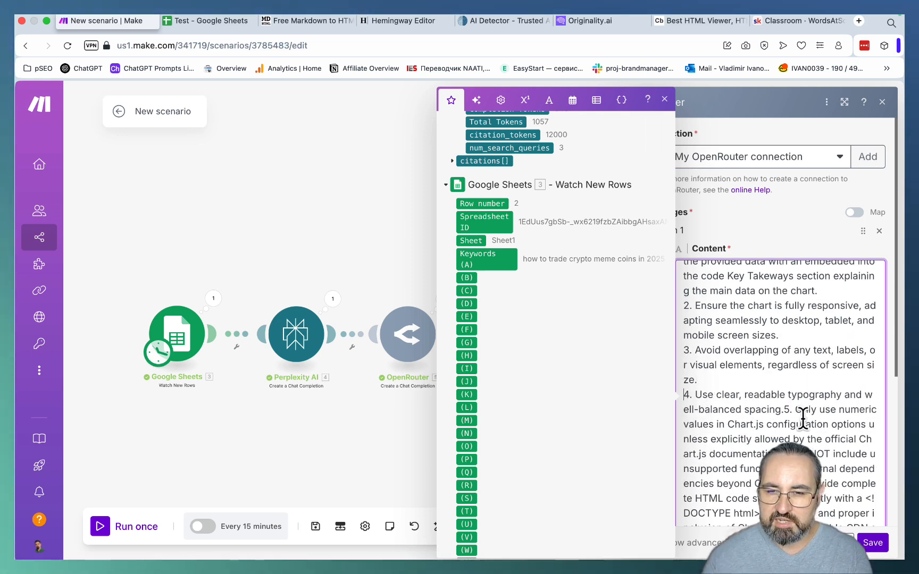
- Start requirement points 5 to 8 of the chart prompt on their own lines and save the OpenRouter module
key("Return")
scroll(755, 420, "down", 2)
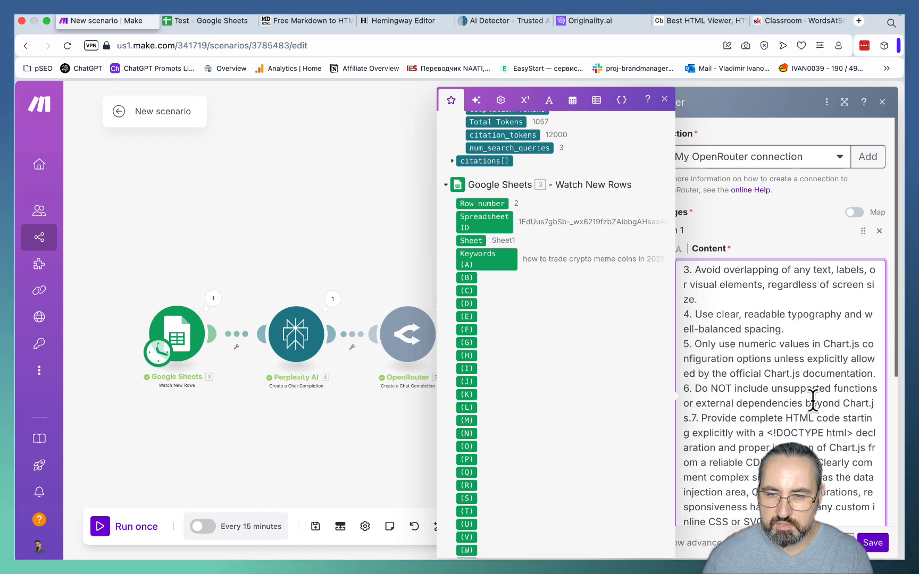
left_click(693, 418)
key("Return")
scroll(749, 448, "down", 1)
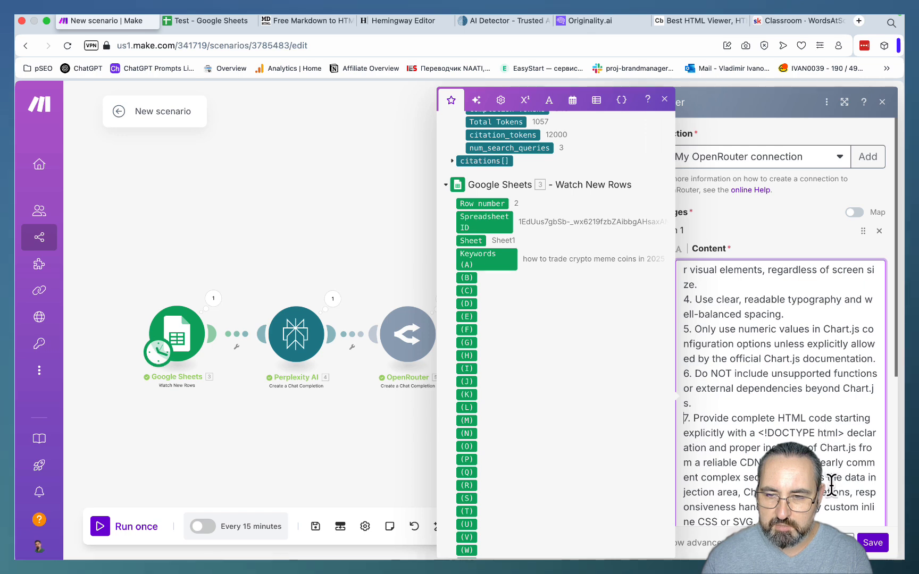
scroll(763, 321, "down", 3)
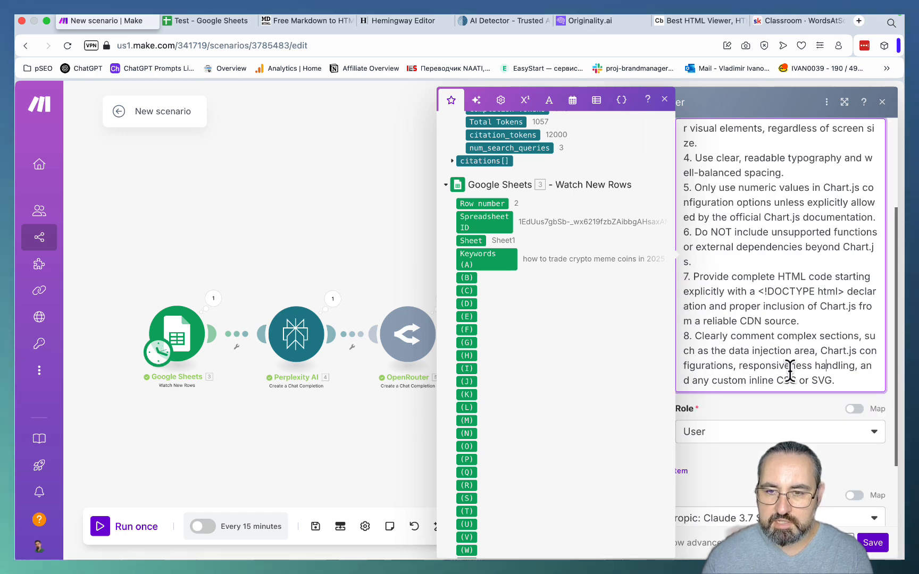
left_click(872, 543)
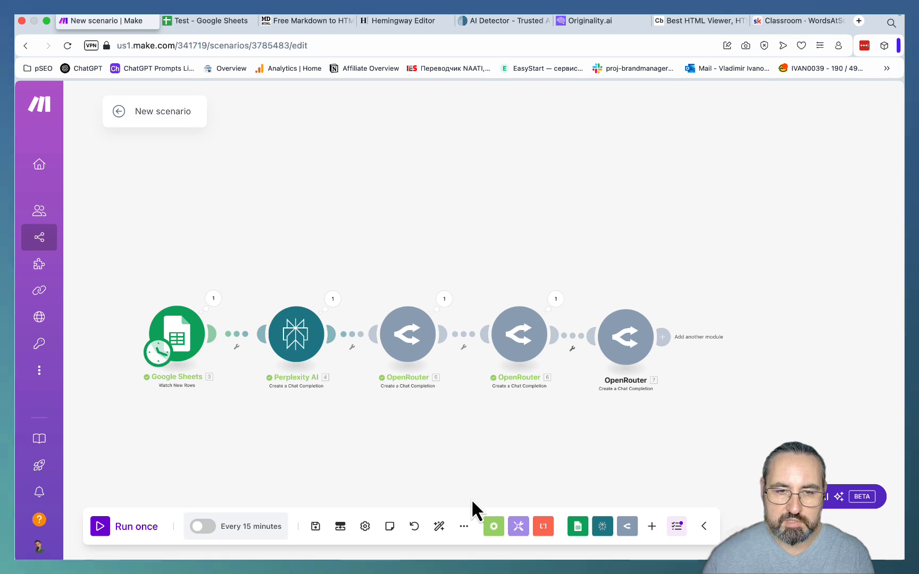
- Set the Google Sheets trigger to start manually from "does agility writer pass ai detection" and run the scenario once
right_click(189, 343)
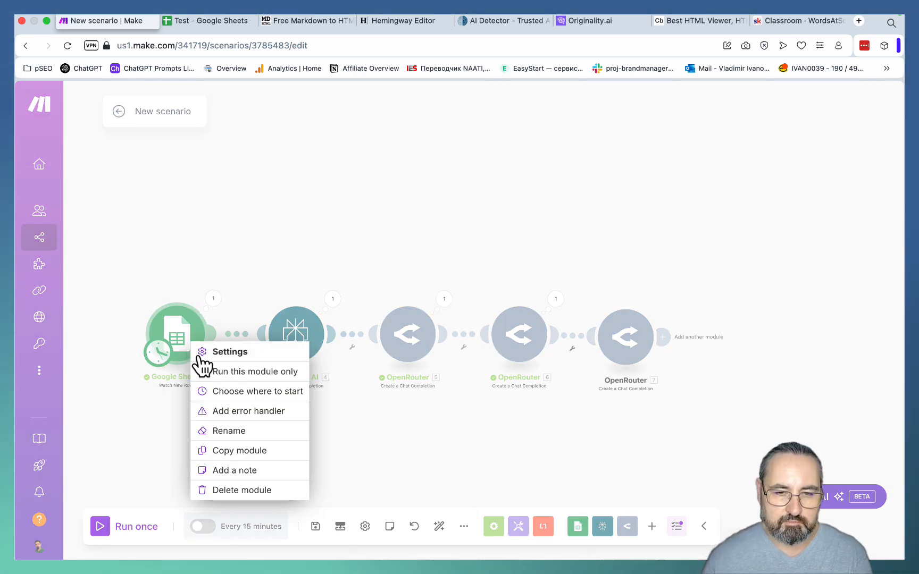
left_click(229, 391)
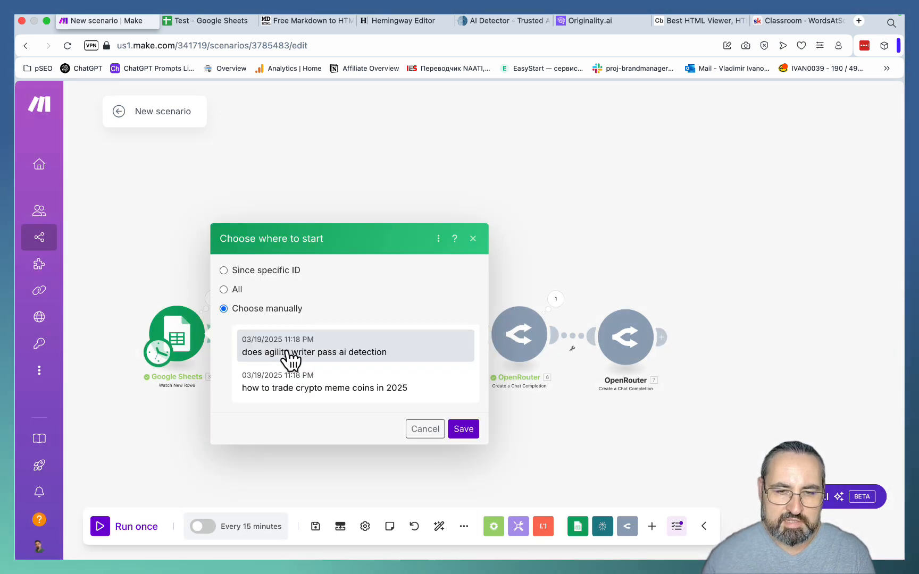
left_click(461, 429)
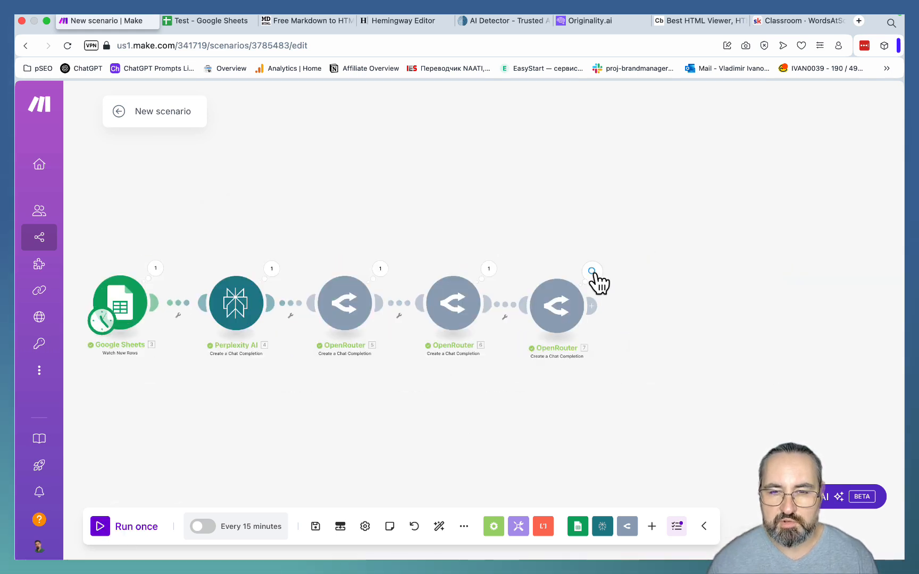
- Expand the last OpenRouter module's output down to the message content and copy its complete HTML code
left_click(591, 270)
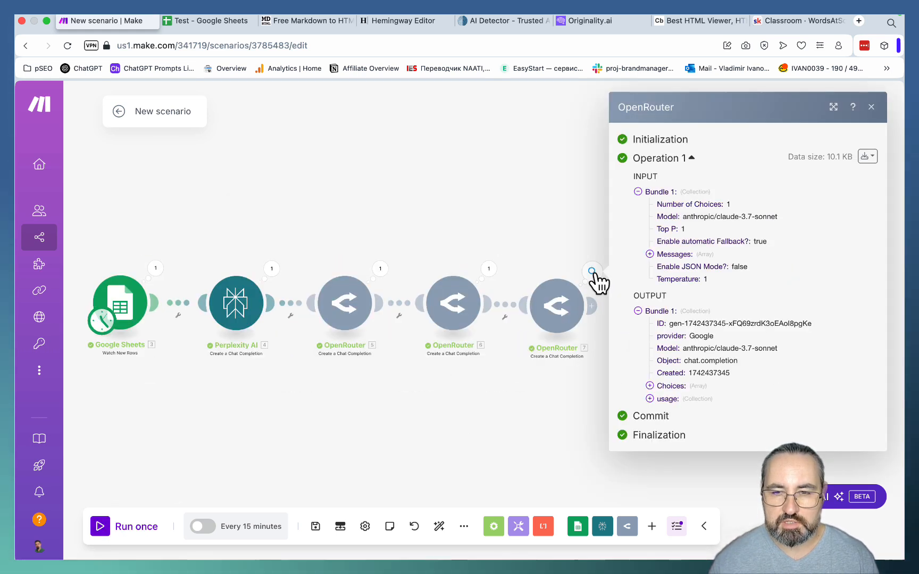
left_click(650, 385)
left_click(662, 393)
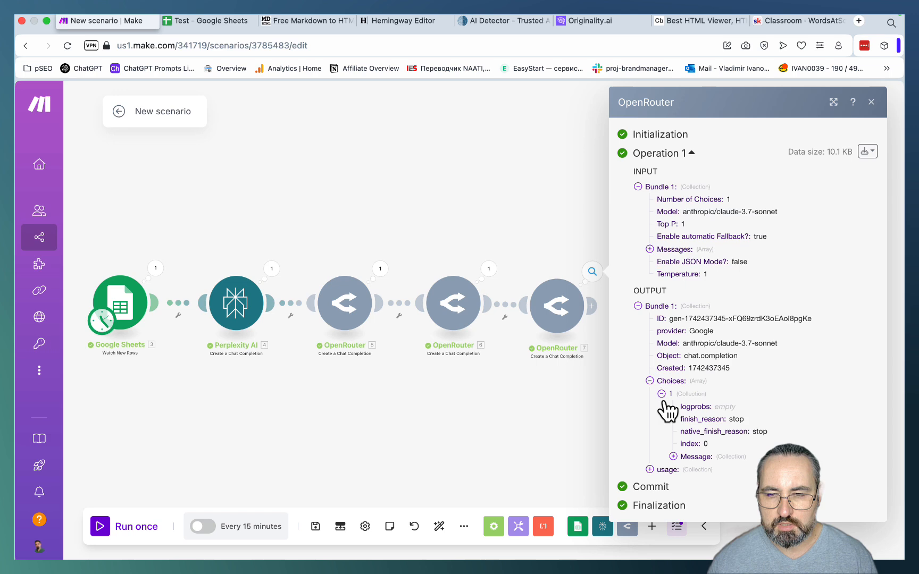
left_click(672, 456)
scroll(710, 467, "down", 1)
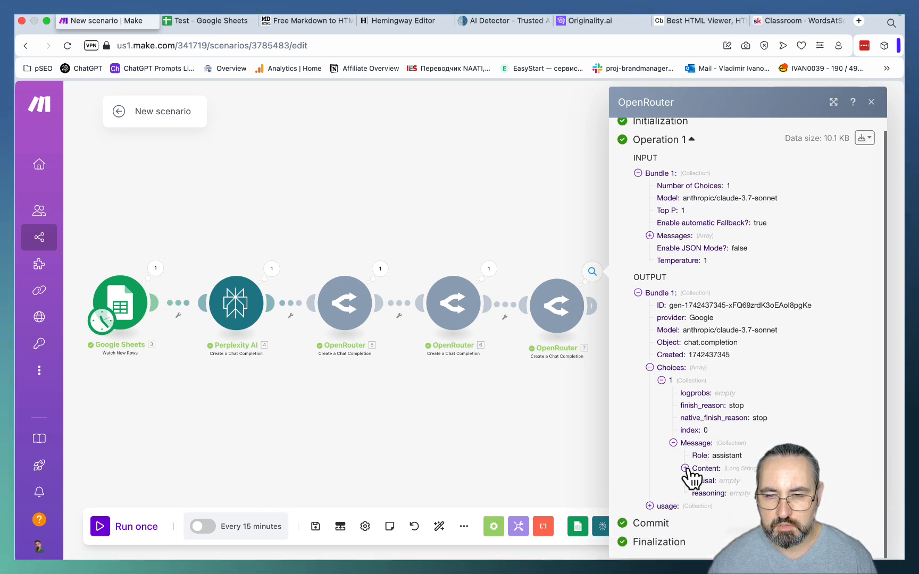
left_click(684, 468)
scroll(696, 415, "down", 2)
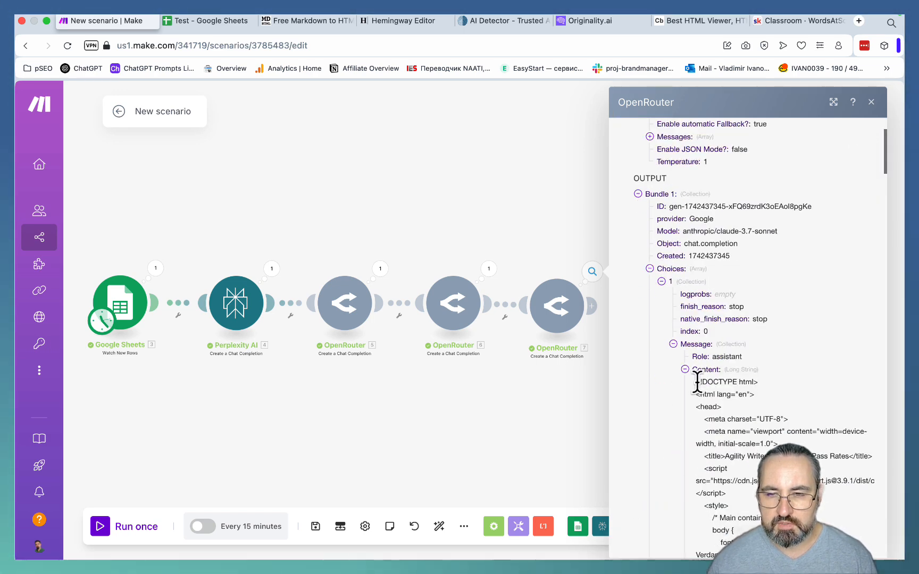
left_click_drag(697, 381, 710, 558)
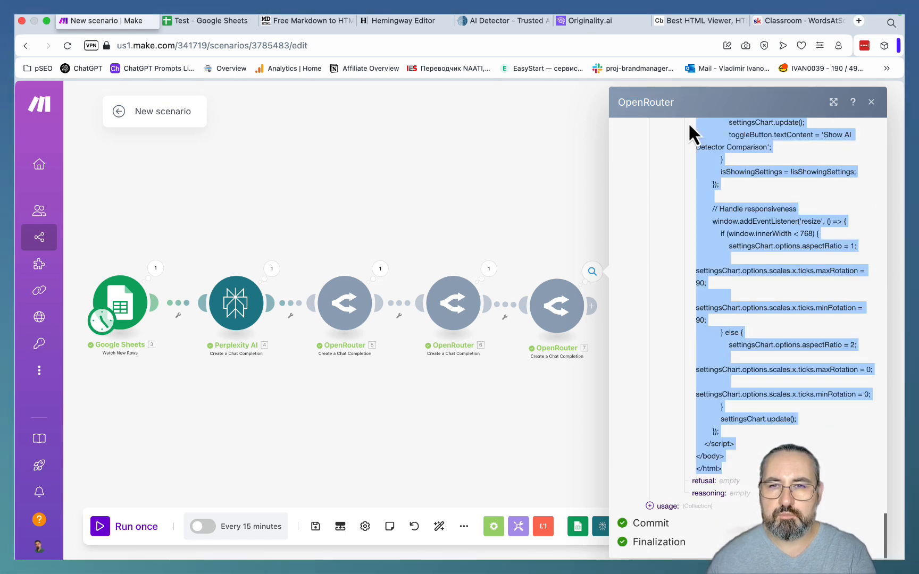
- Switch to the Code Beautify HTML Viewer and replace its existing code with the copied chart HTML
left_click(699, 21)
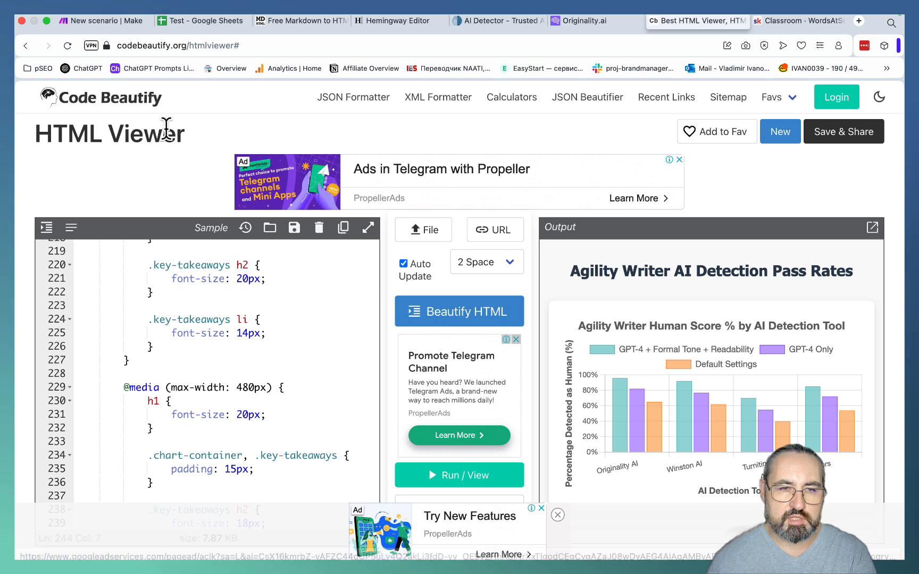
left_click(319, 228)
left_click(236, 267)
key("super+v")
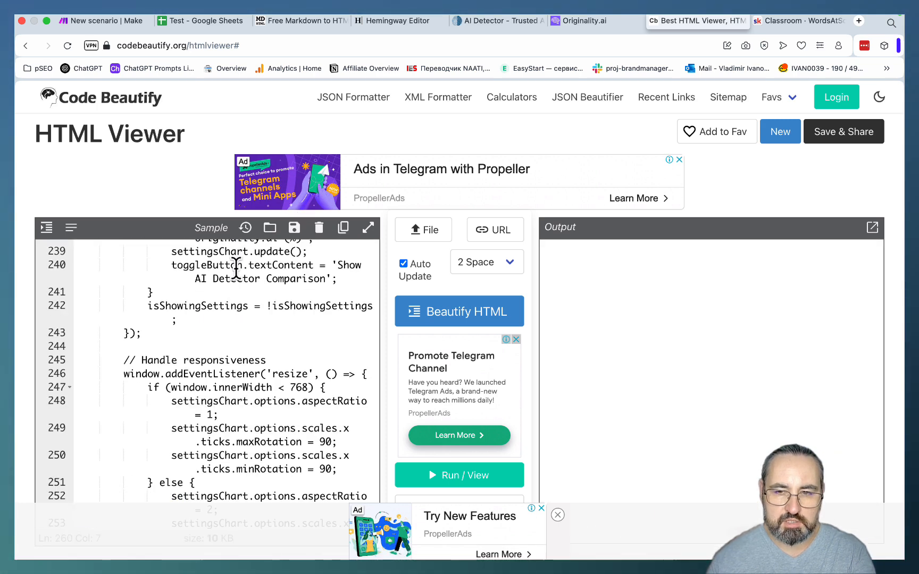
- Open the rendered output in its own tab and examine the chart and its Key Takeaways section
left_click(872, 227)
scroll(675, 216, "down", 3)
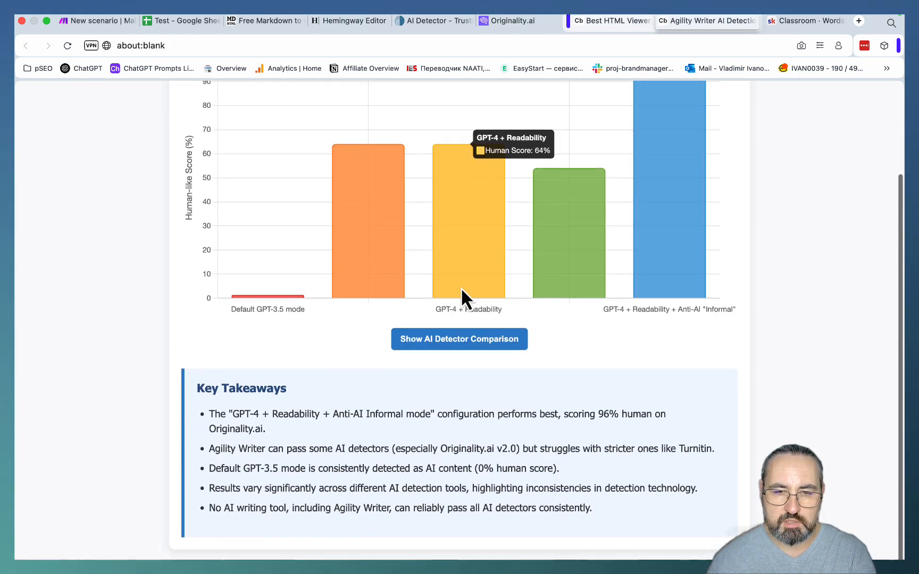
scroll(446, 311, "up", 3)
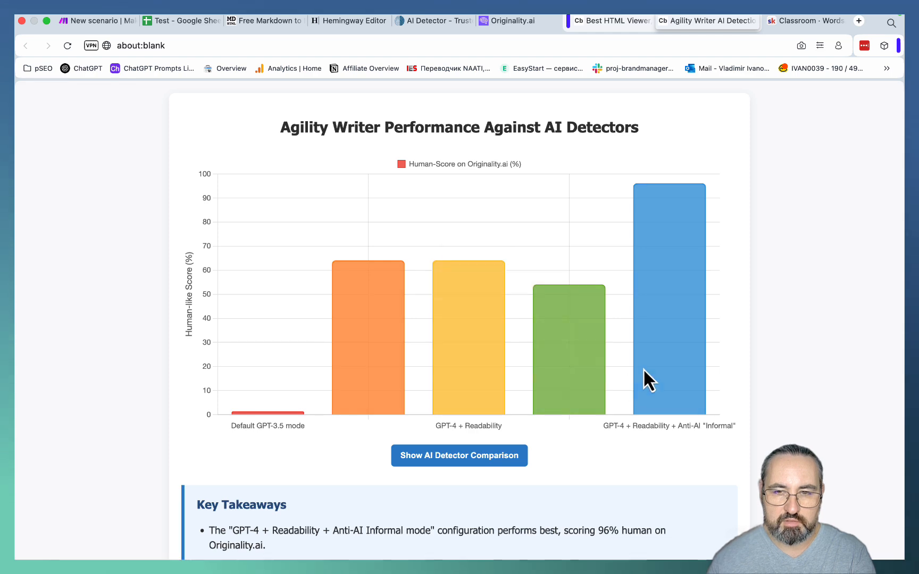
scroll(645, 372, "down", 2)
- Return to the Make scenario, close the OpenRouter output and save the scenario
left_click(101, 21)
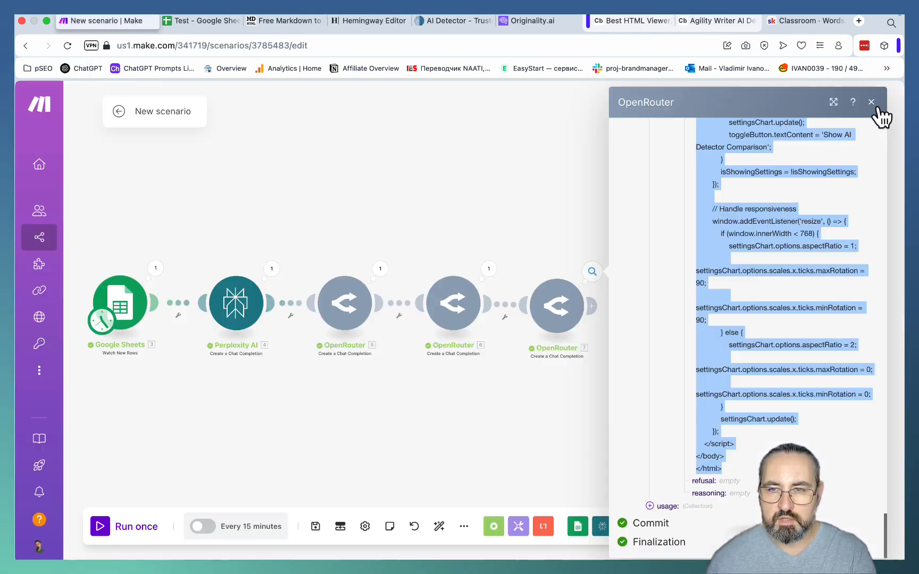
left_click(870, 103)
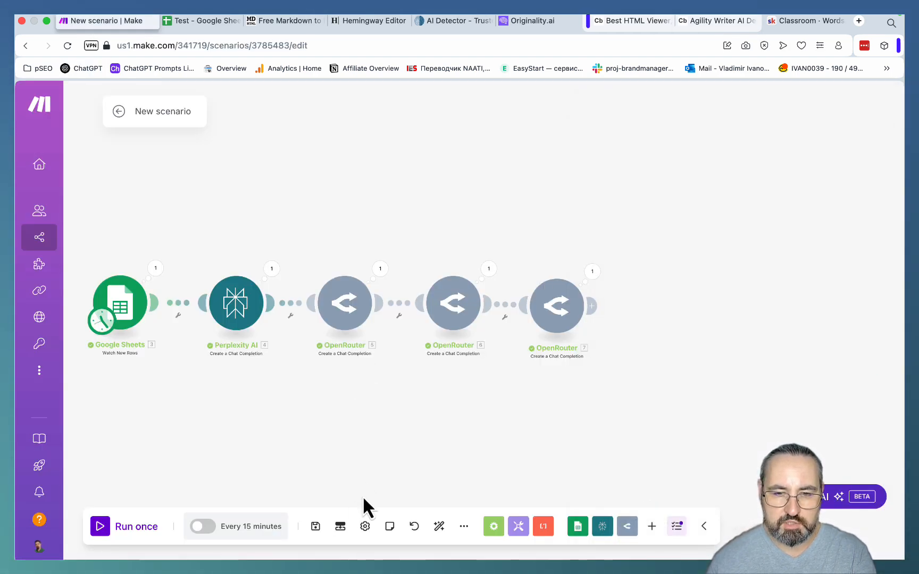
left_click(316, 529)
- Add an Ideogram "Generate an Image" module after the last OpenRouter module and connect it to the chain
right_click(708, 318)
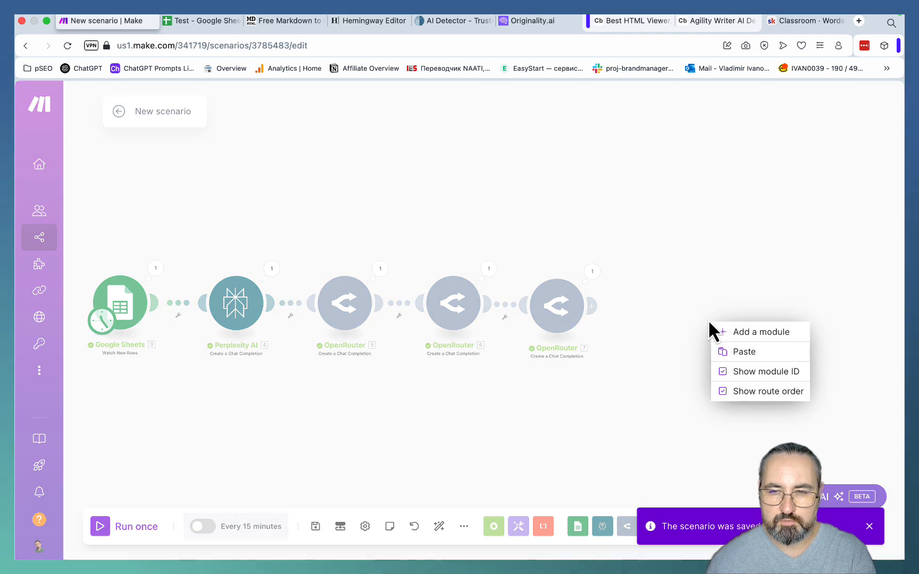
left_click(723, 330)
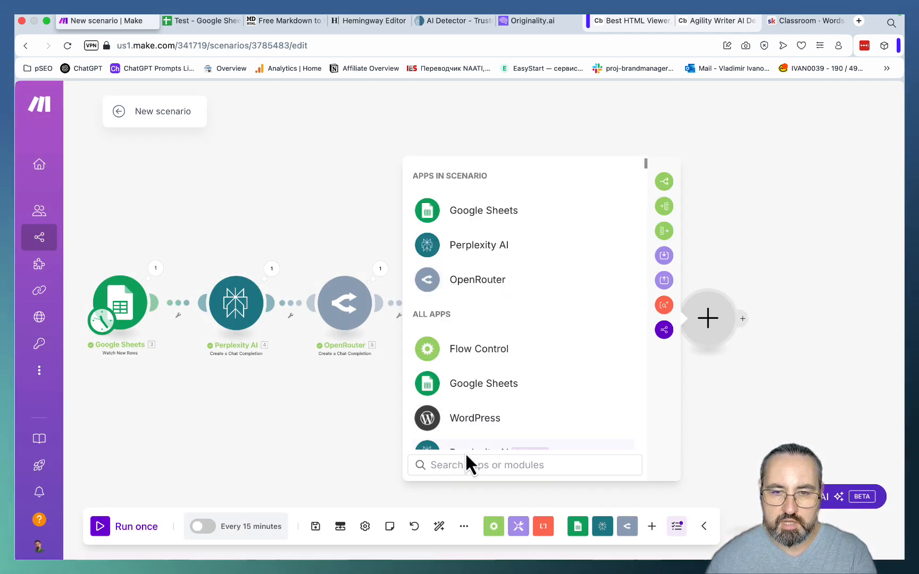
type("ideo")
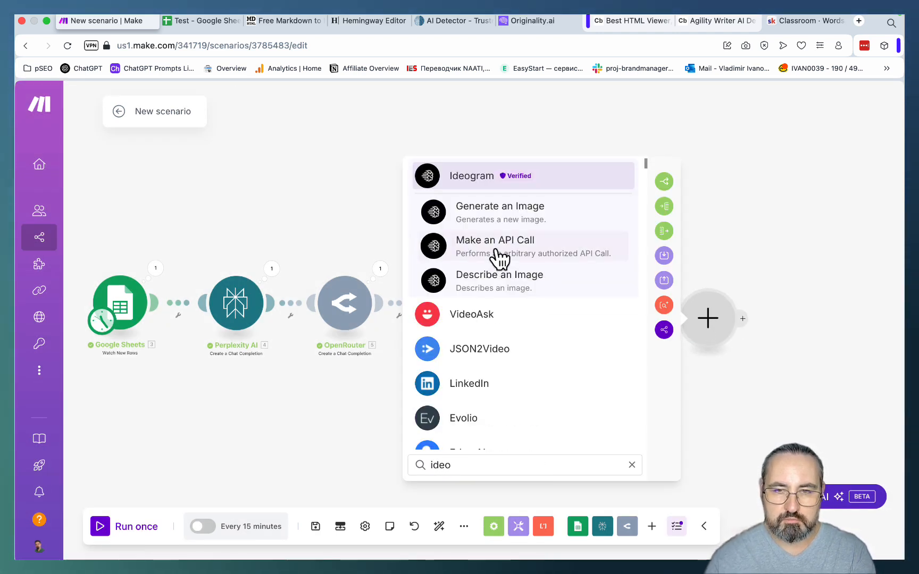
left_click(488, 213)
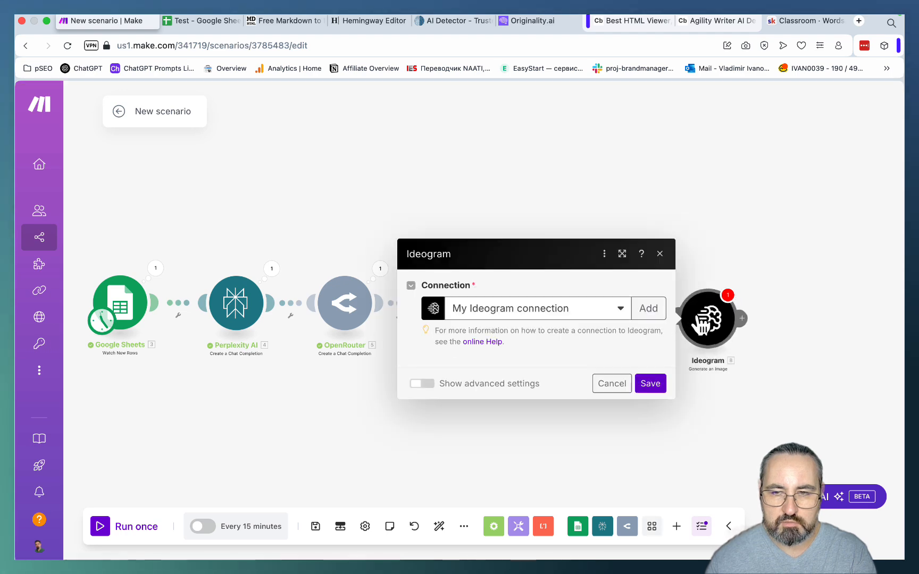
- Set the Ideogram model to V_2_TURBO, the style type to Auto and the magic prompt option to Off
left_click(455, 318)
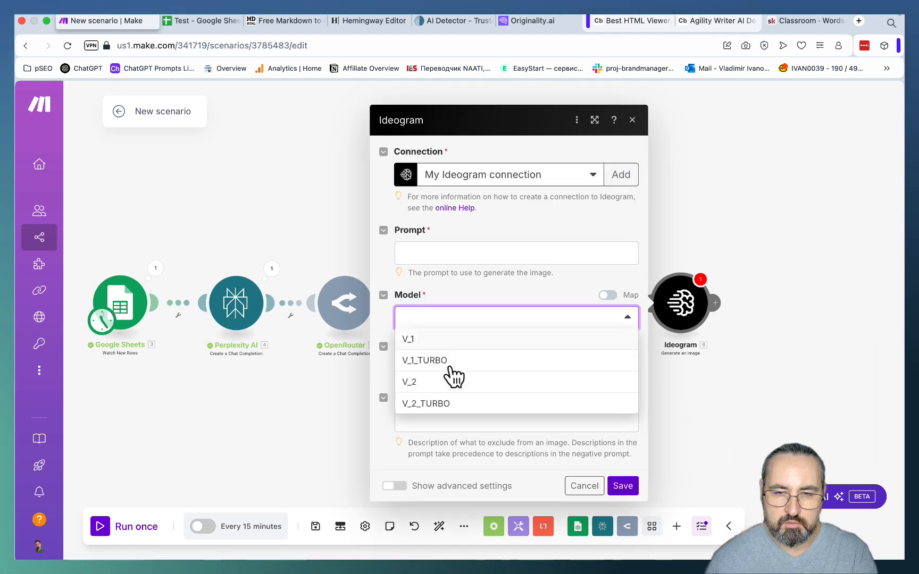
left_click(424, 405)
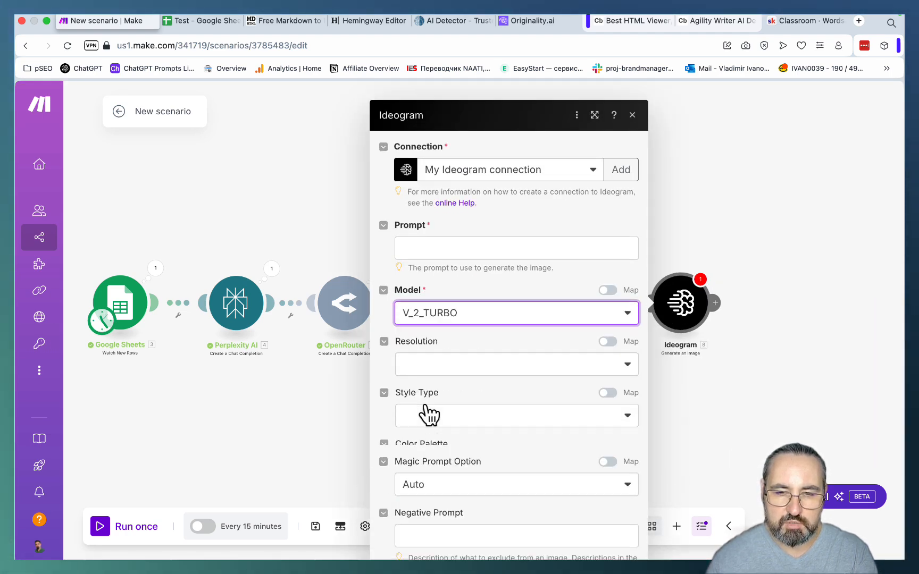
left_click(463, 351)
left_click(462, 324)
scroll(525, 372, "down", 3)
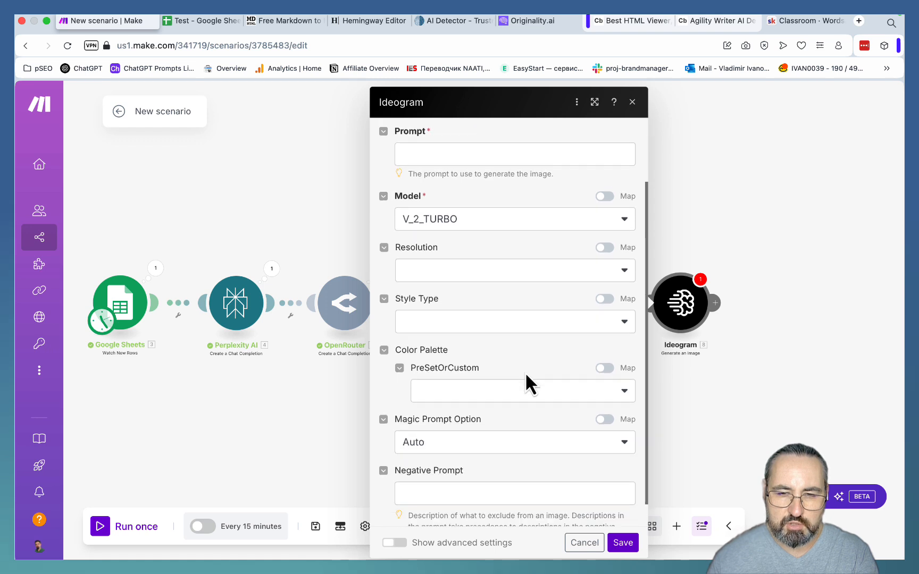
left_click(505, 318)
scroll(523, 366, "down", 1)
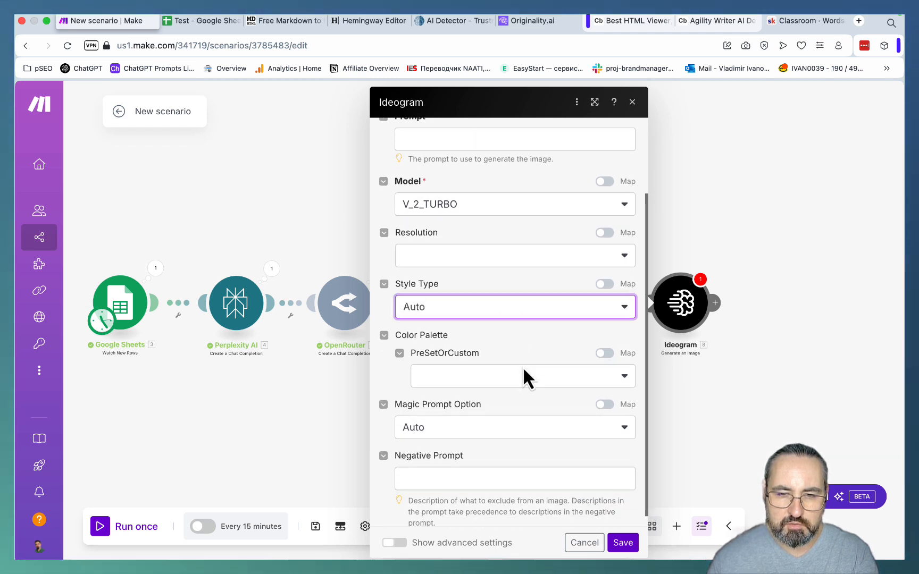
left_click(497, 421)
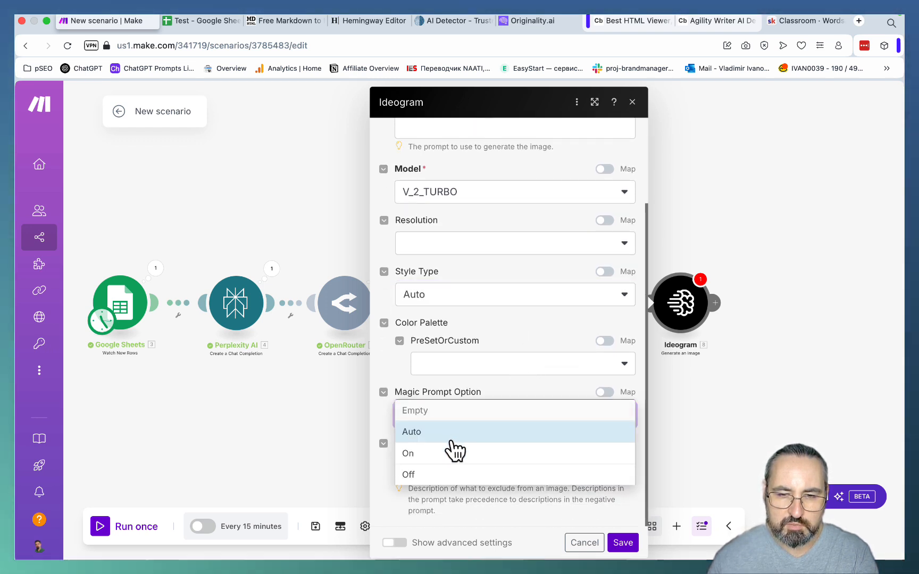
left_click(420, 475)
scroll(440, 246, "up", 5)
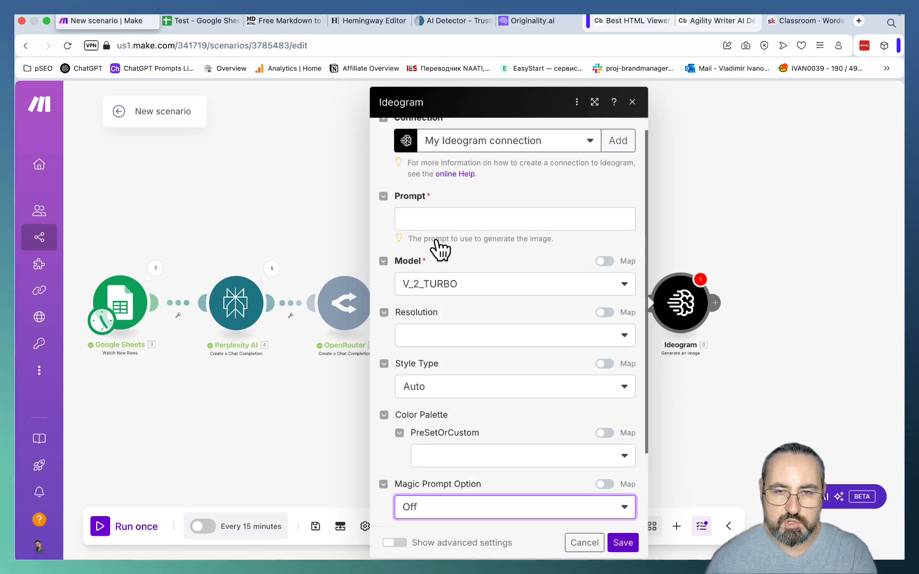
- Paste the cyber-style featured image prompt, insert the Google Sheets Keywords (A) variable after "main keyword", and save the Ideogram module
left_click(428, 234)
type("Using a digital art cyber style, generate featured image with a text overlay (white text, on a dark blue box) displaying the main keyword as is. Make sure the text is accurate and displayed as is.")
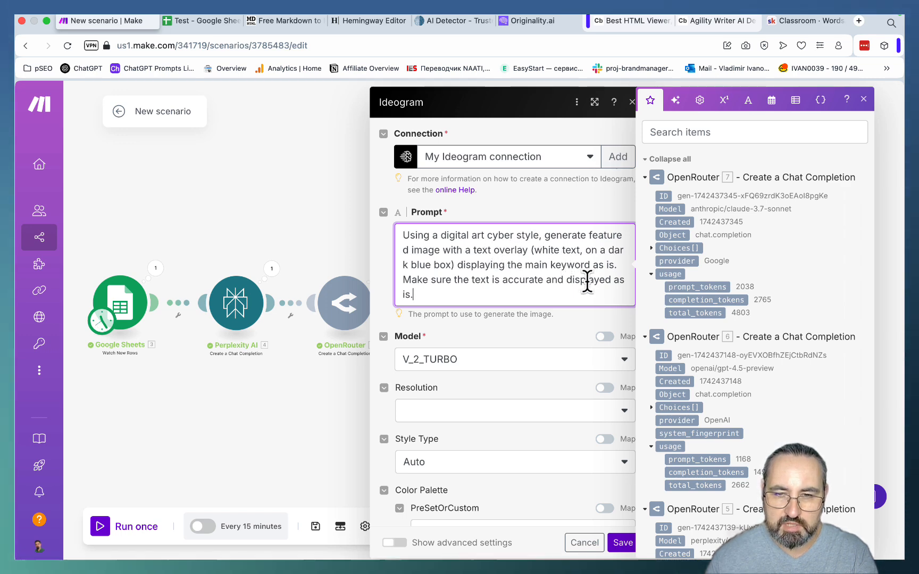
left_click(622, 543)
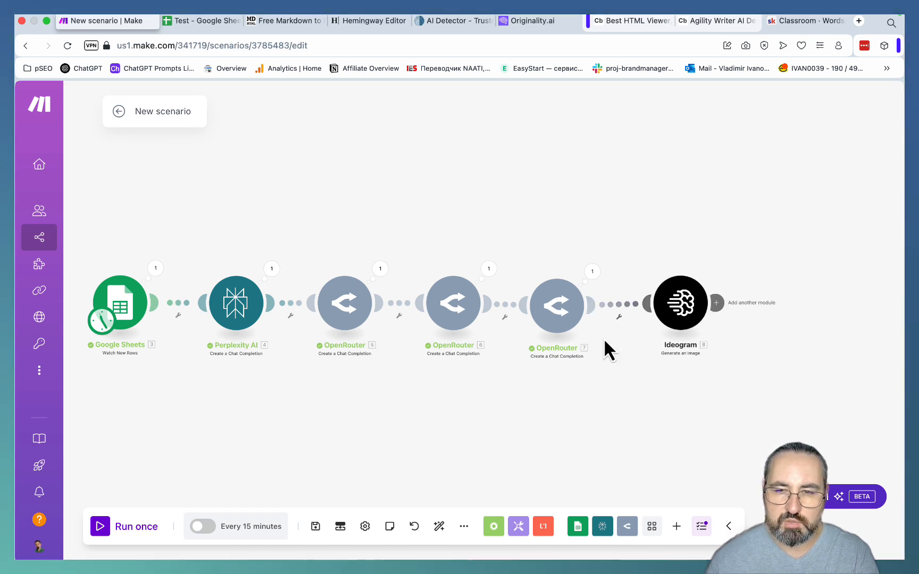
- Run only the Ideogram module with the keyword "does agility writer pass ai detection" as the Keywords (A) value
right_click(683, 312)
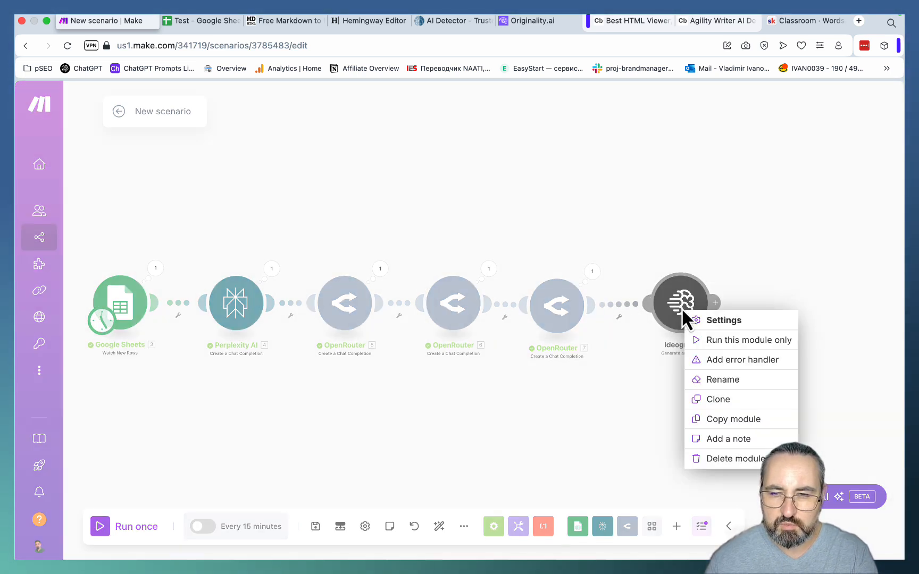
left_click(704, 344)
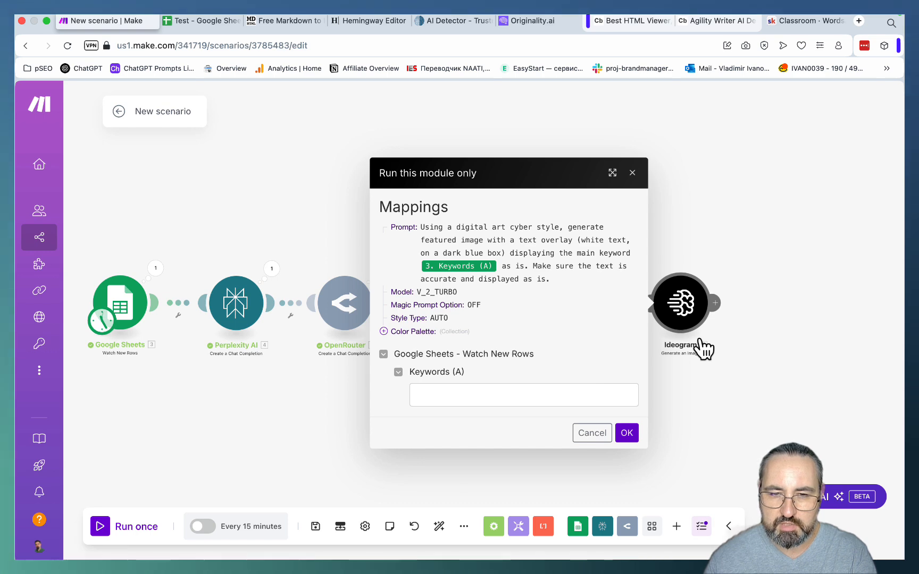
left_click(436, 394)
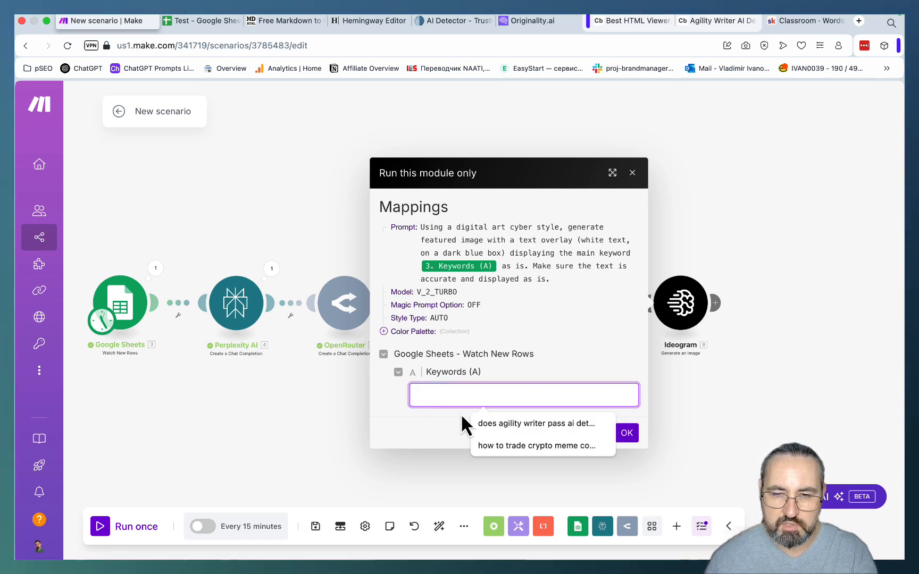
left_click(625, 432)
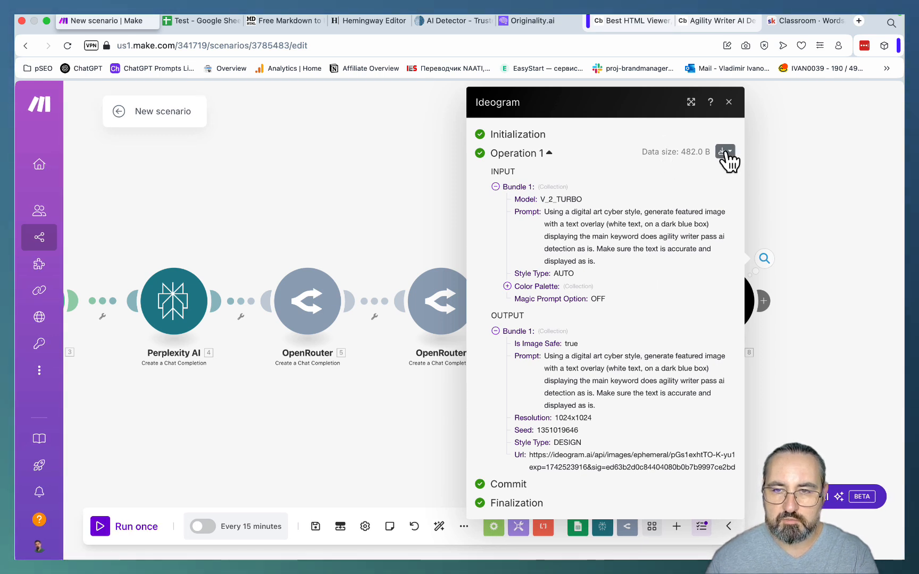
- Close the Ideogram output and add a Google Sheets "Add a Row" module after the Ideogram module
left_click(807, 328)
left_click_drag(818, 341, 782, 312)
right_click(782, 313)
left_click(813, 321)
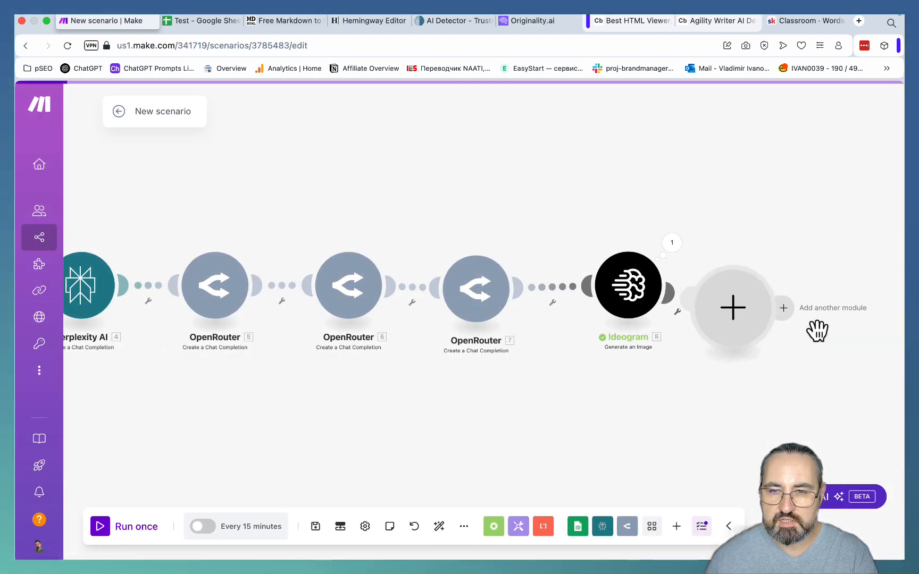
left_click(718, 309)
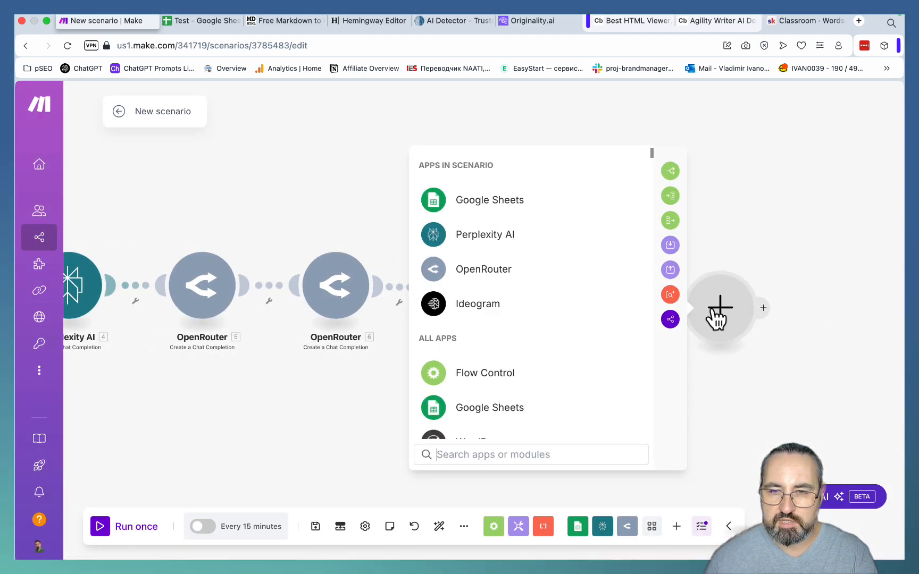
left_click(509, 206)
left_click(494, 282)
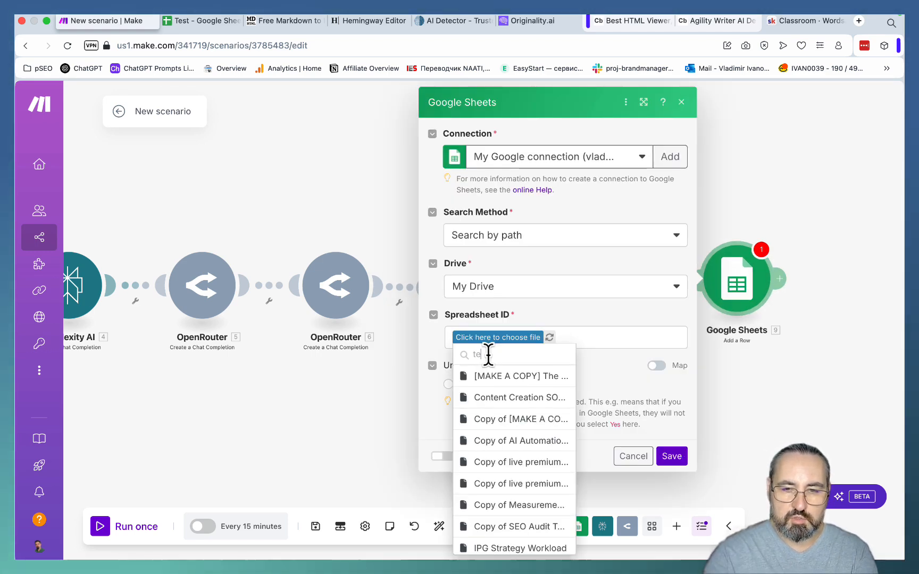
- Select the Test spreadsheet for the new module, check its Sheet2 columns in Google Sheets, and set Sheet2 with headers as the target
type("test")
left_click(482, 377)
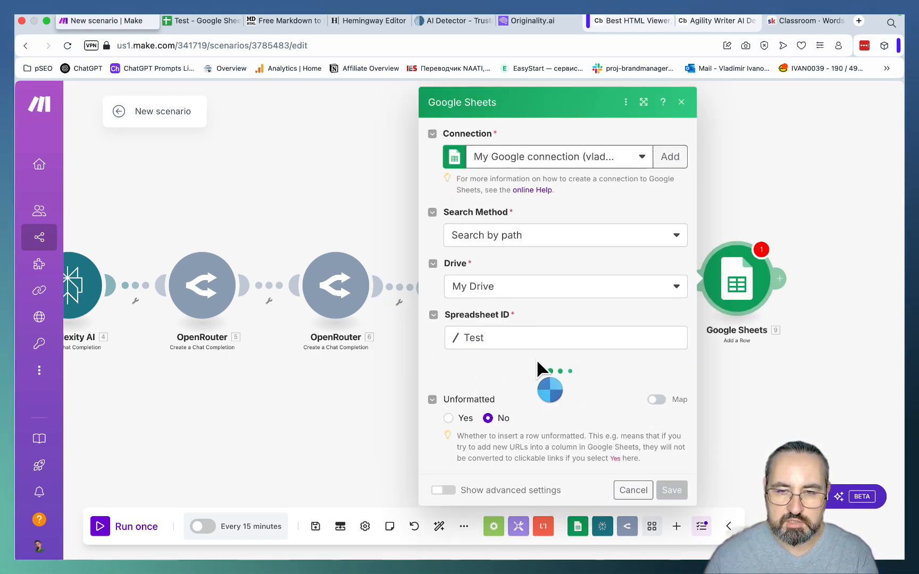
left_click(216, 24)
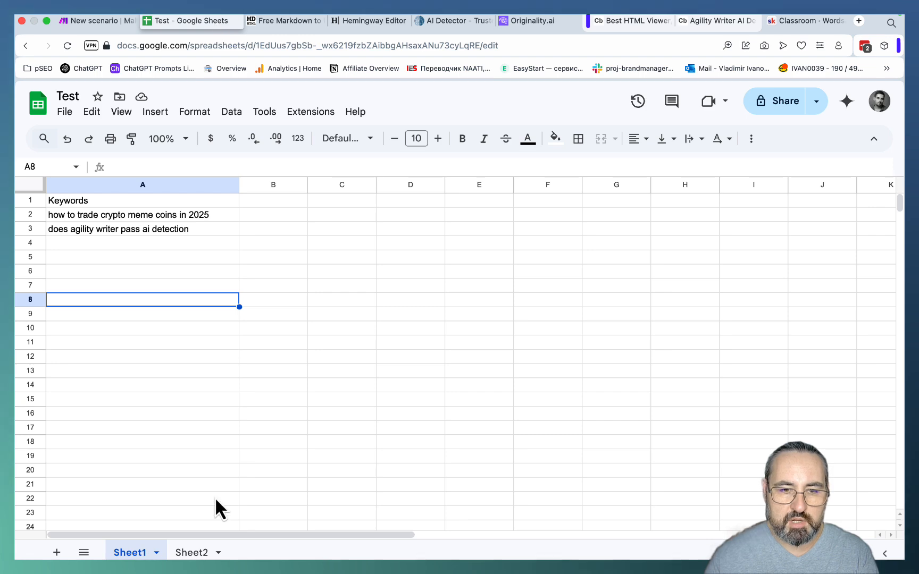
left_click(194, 553)
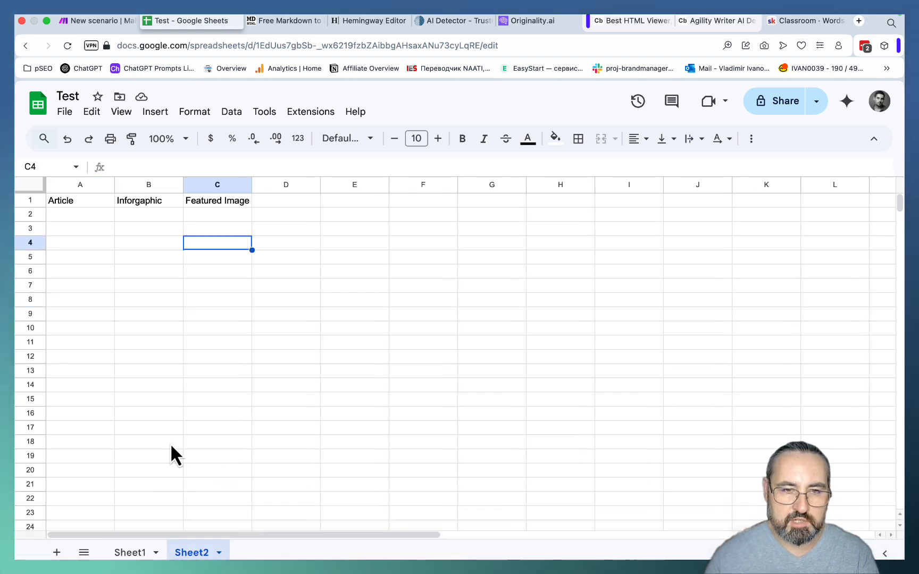
left_click(102, 20)
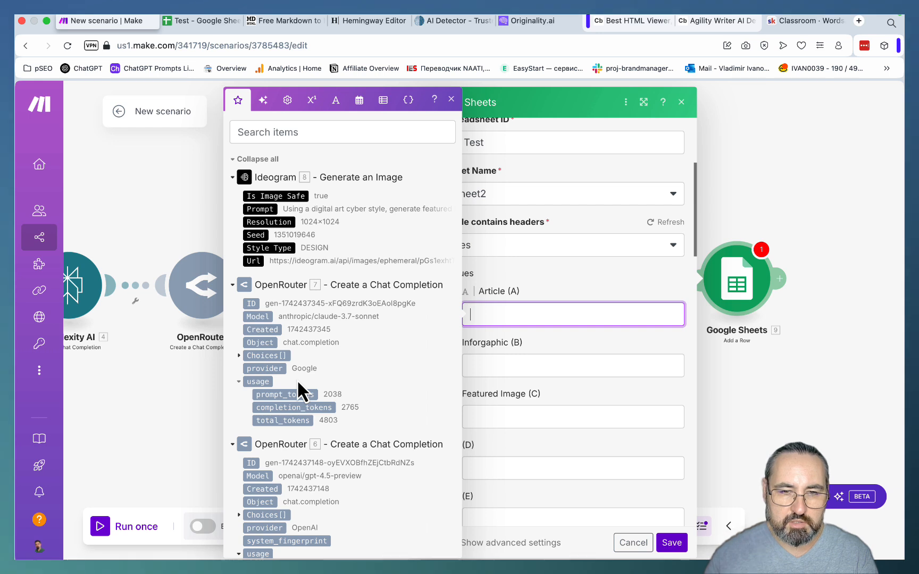
- Map Article (A) to OpenRouter 6's Choices Message Content and Inforgaphic (B) to OpenRouter 7's Choices Message Content
scroll(297, 379, "down", 4)
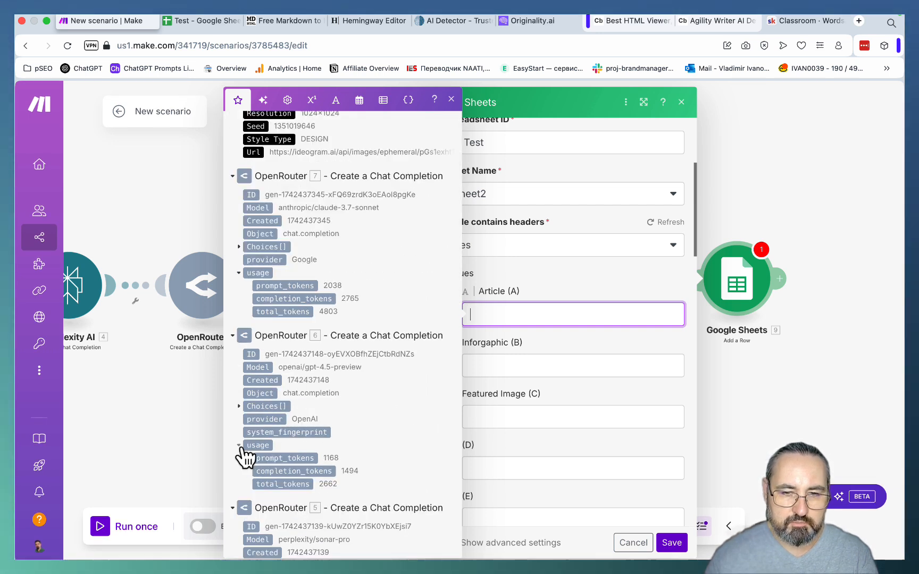
left_click(238, 406)
left_click(248, 419)
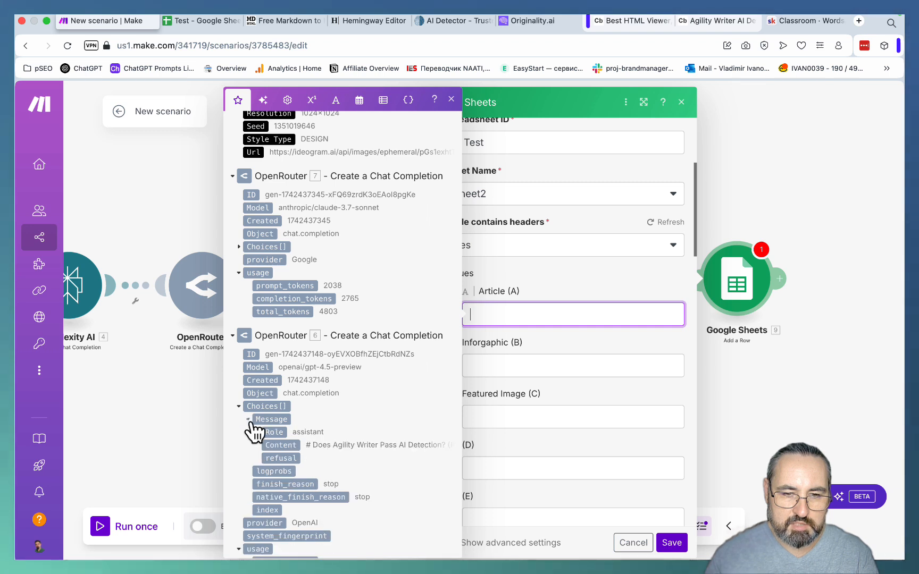
left_click(291, 445)
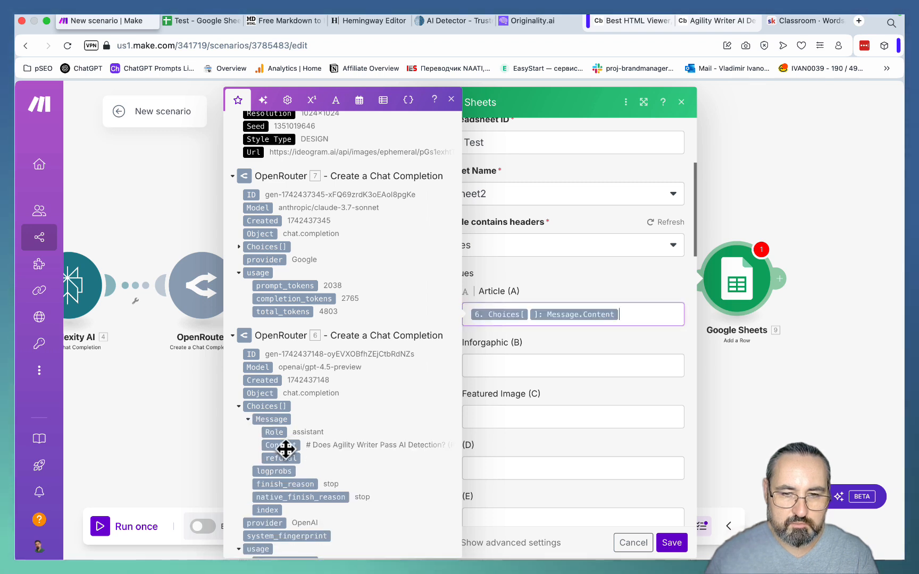
left_click(520, 367)
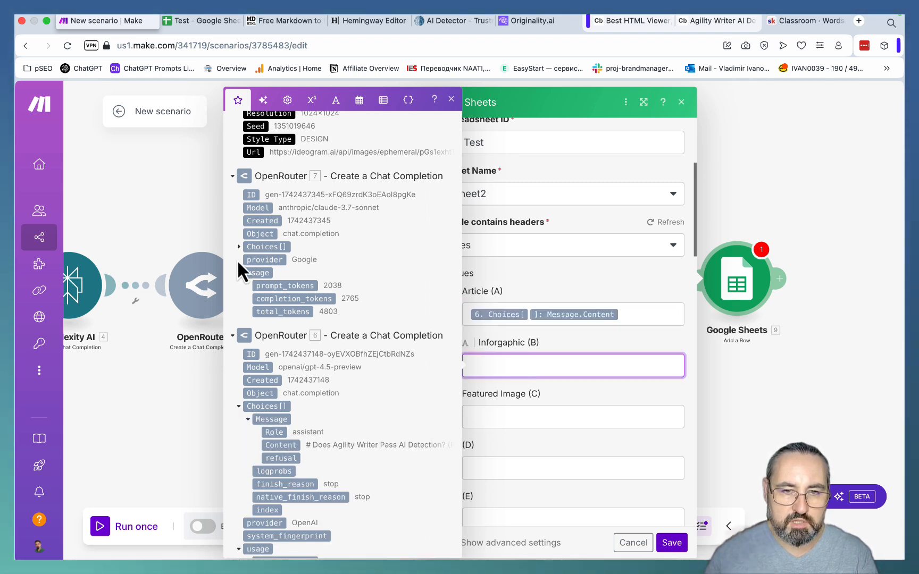
left_click(238, 247)
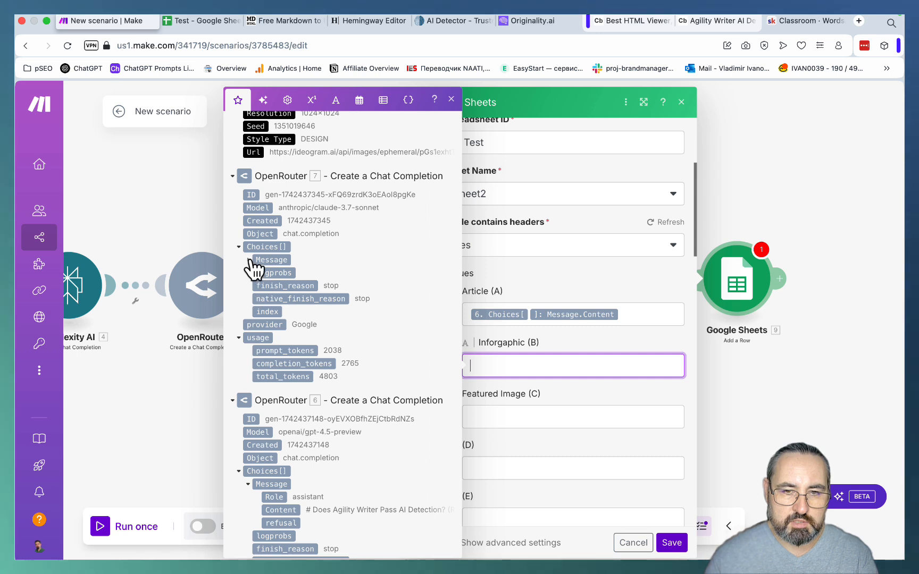
left_click(250, 261)
left_click(287, 287)
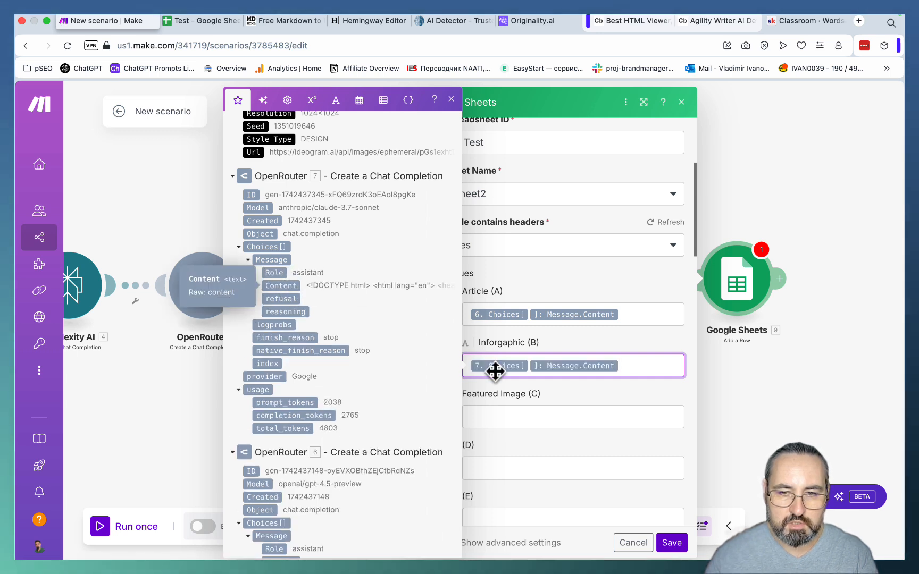
- Map Featured Image (C) to the Ideogram Url output and save the Add a Row module
left_click(499, 412)
scroll(337, 282, "up", 2)
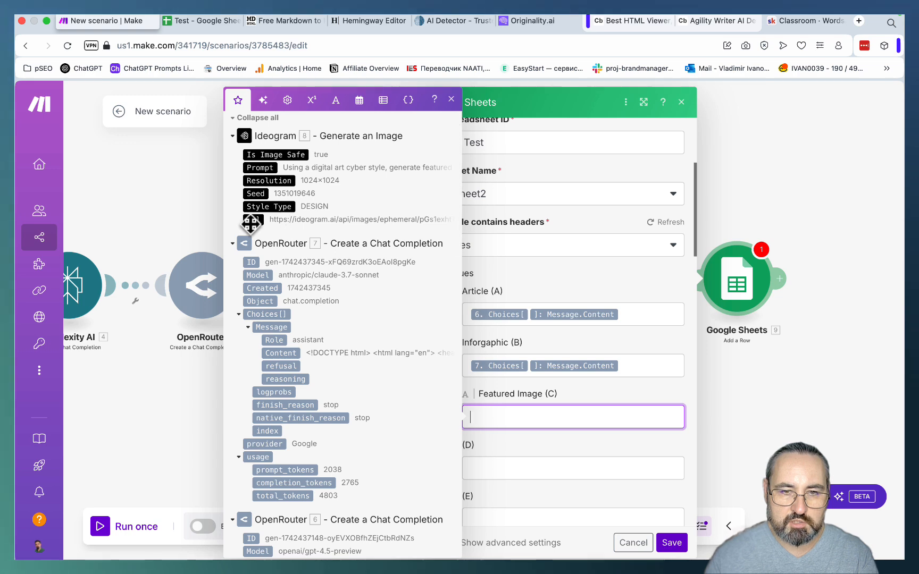
left_click(250, 220)
left_click(671, 543)
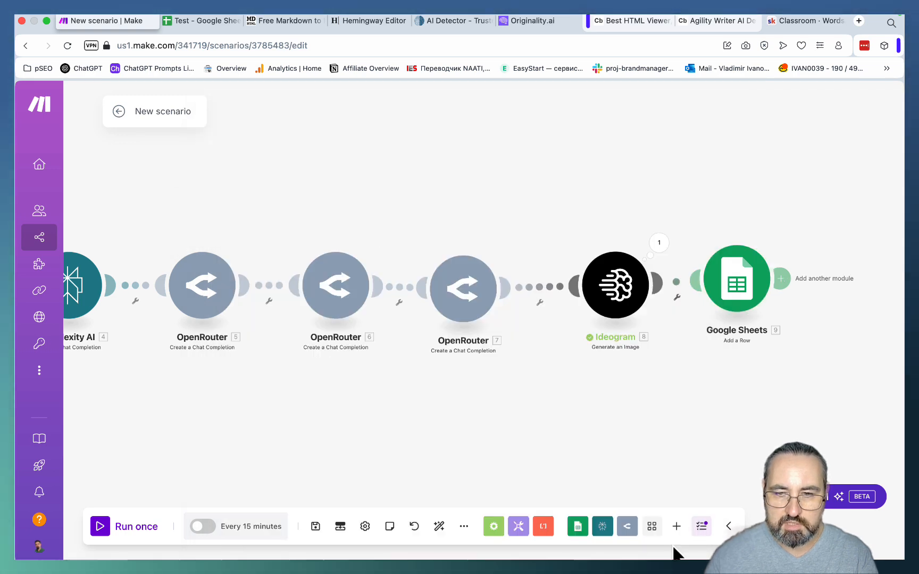
- Set the Watch New Rows module's starting point with the Choose manually option, save it and run the whole scenario once
scroll(376, 426, "left", 10)
right_click(398, 295)
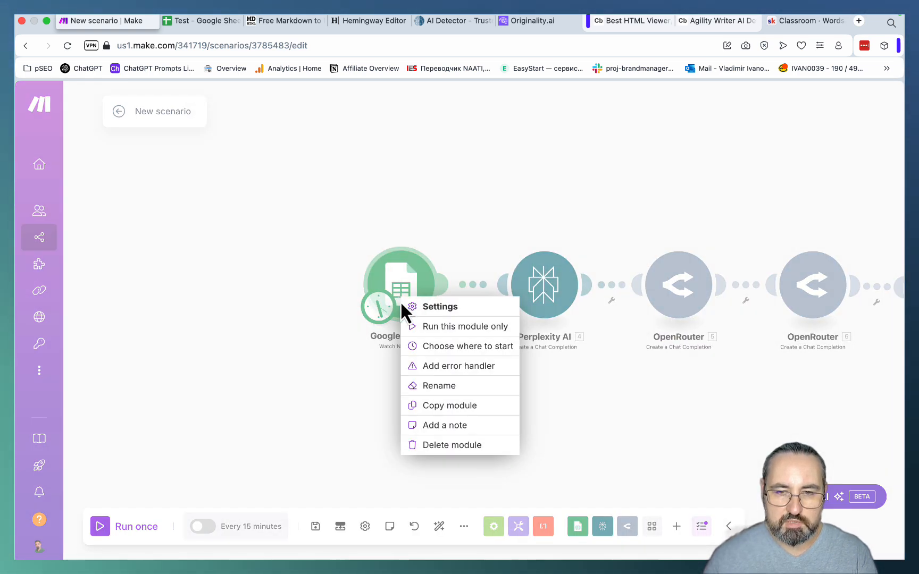
left_click(430, 349)
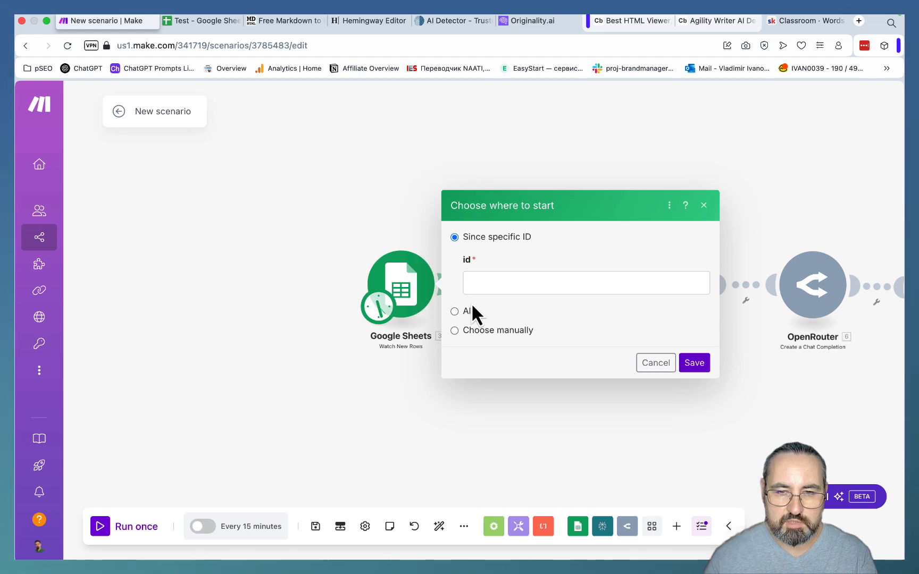
left_click(458, 330)
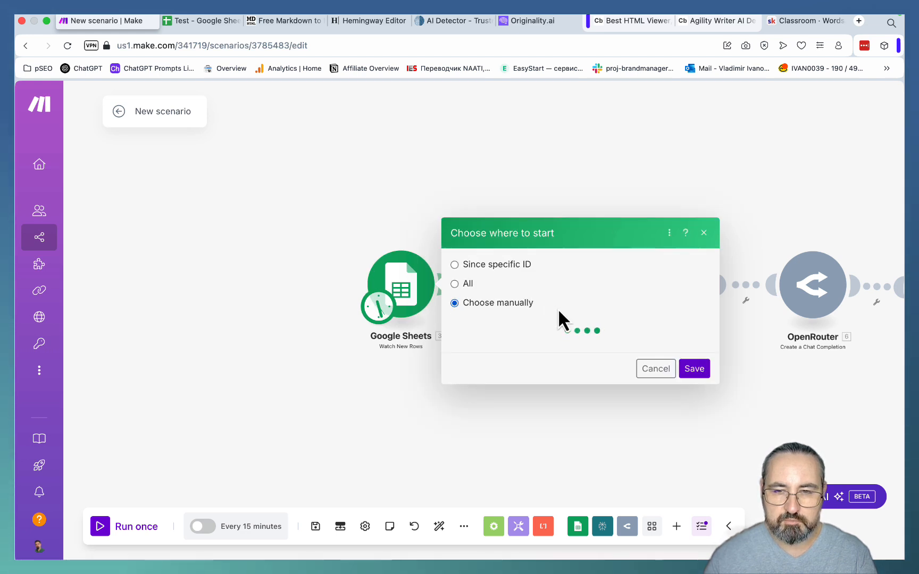
left_click(694, 378)
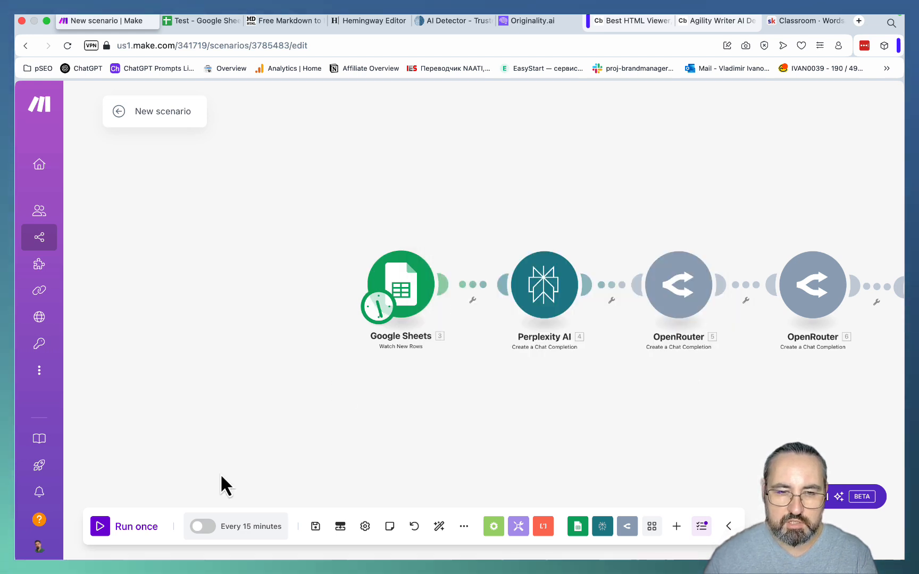
left_click(101, 529)
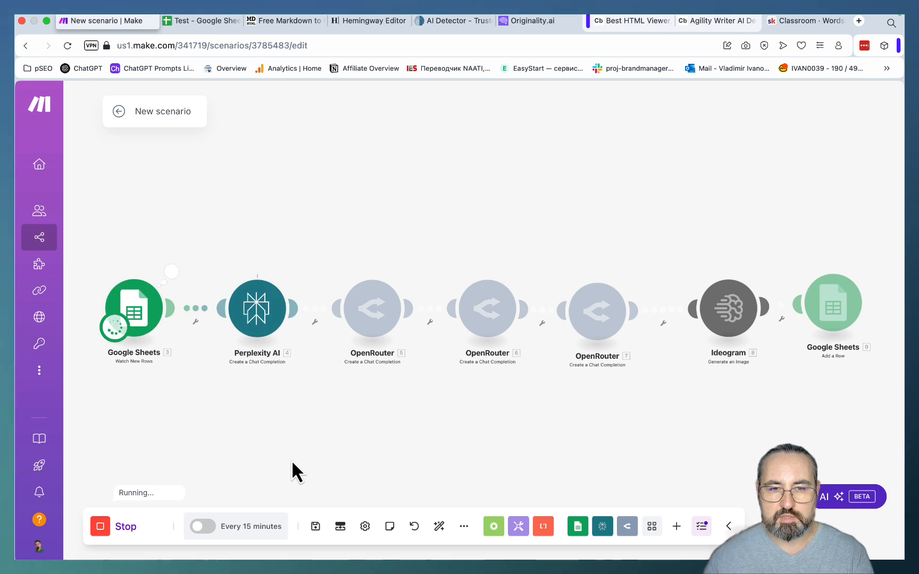
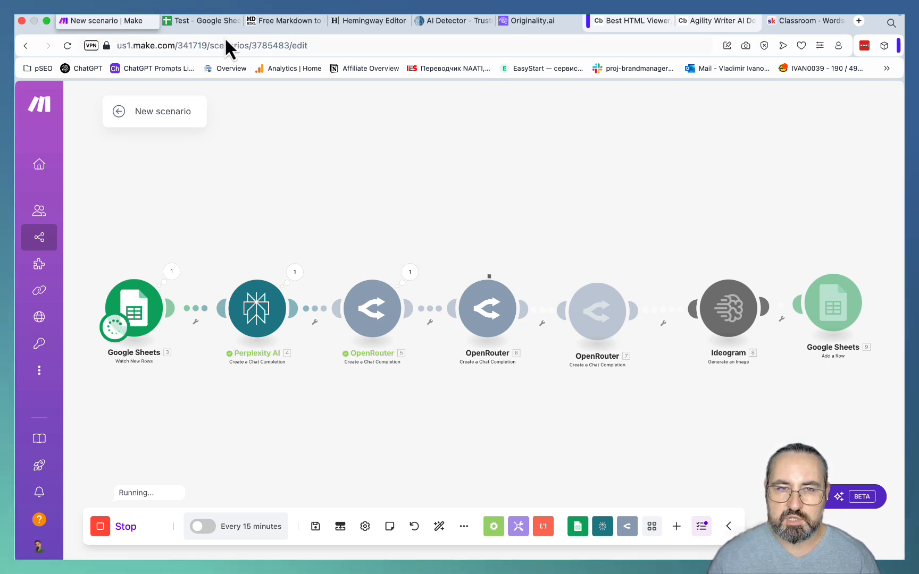
- Check the scenario run's output in Sheet2 of the Test spreadsheet and copy the full Markdown article from cell A2
left_click(213, 20)
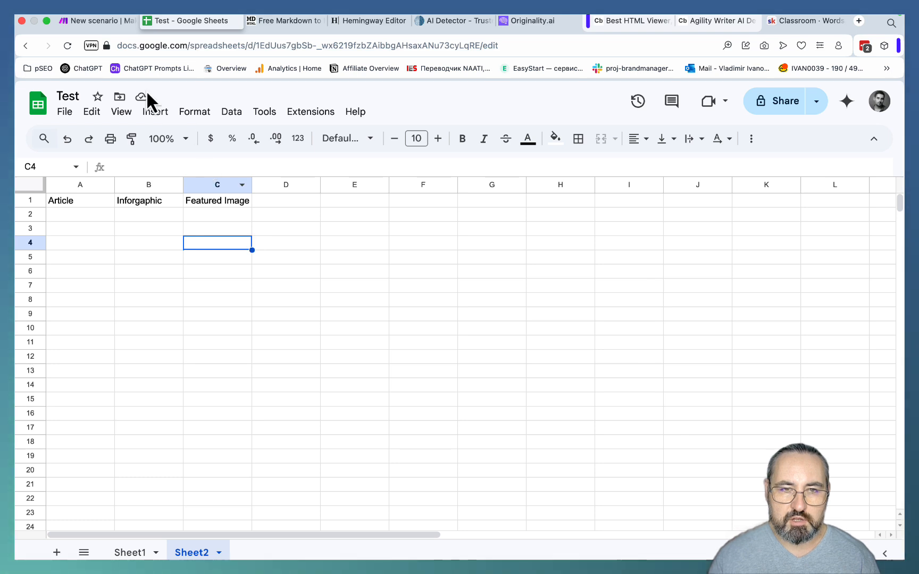
left_click(111, 22)
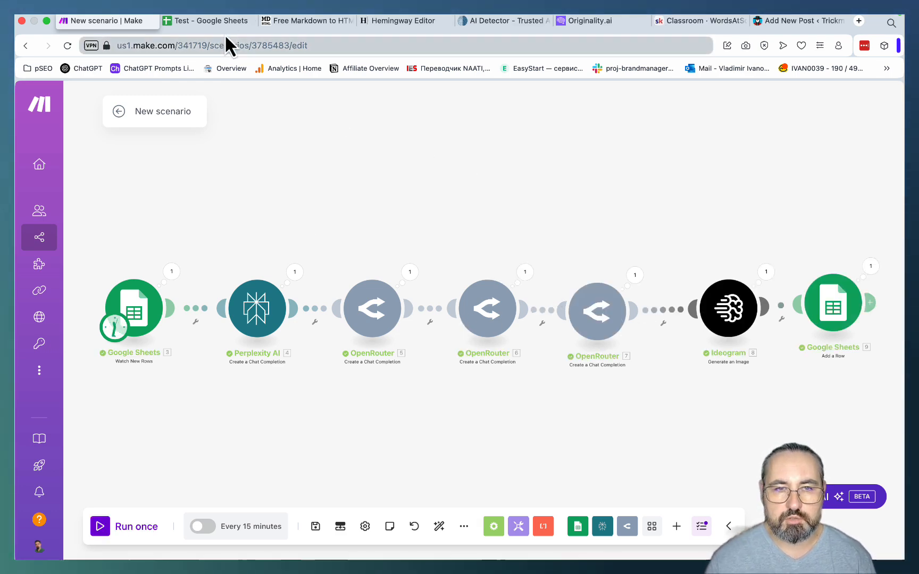
left_click(216, 21)
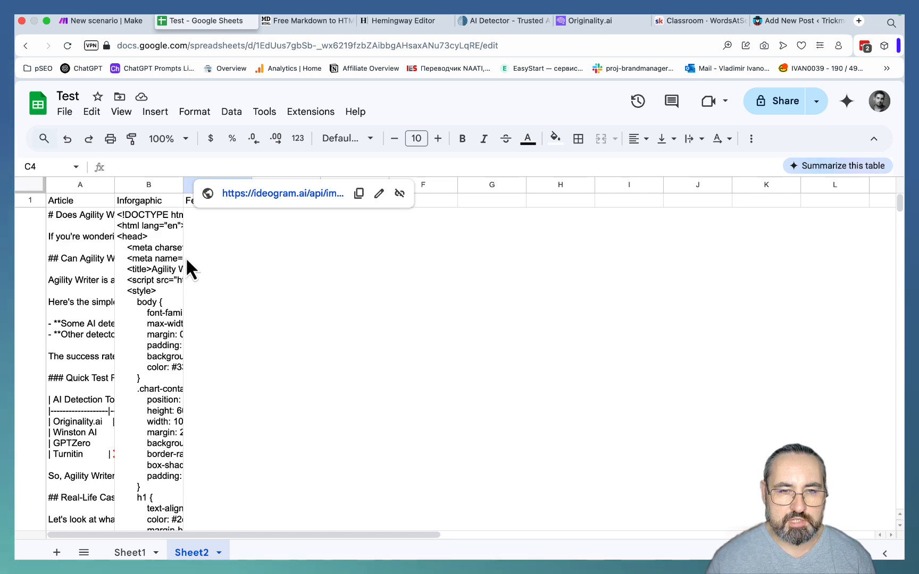
left_click(96, 235)
double_click(115, 184)
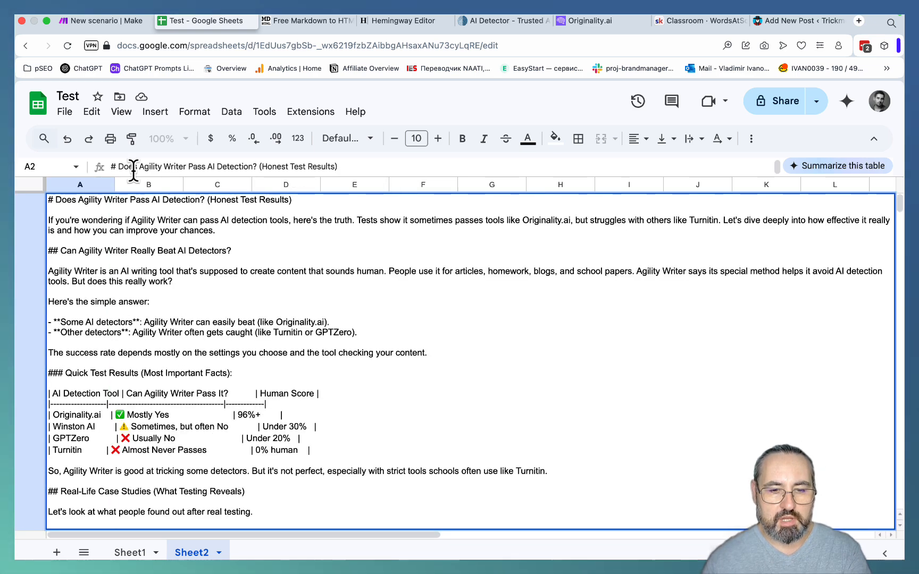
triple_click(133, 166)
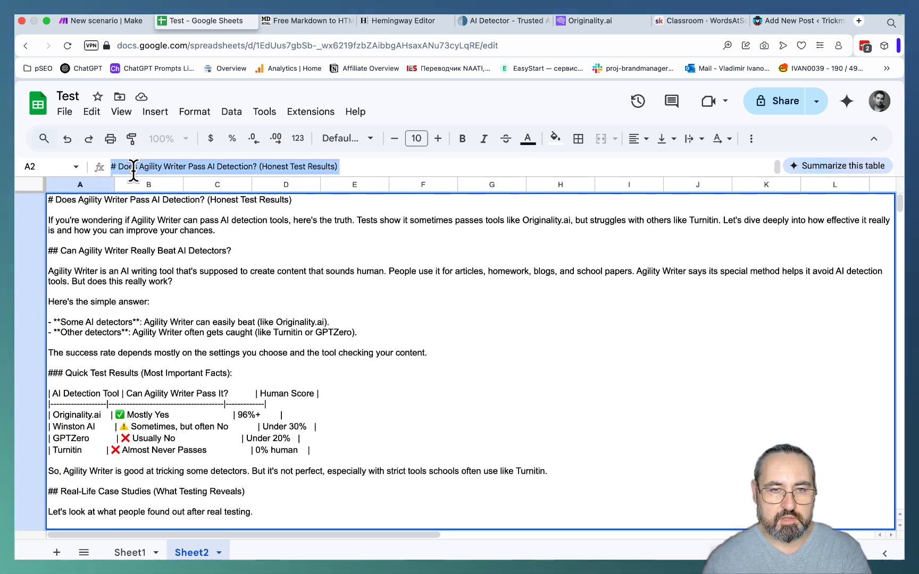
- Replace the Markdown input at markdowntohtml.com with the copied article and copy the entire formatted preview
left_click(310, 24)
left_click(234, 287)
key("super+a")
key("super+v")
left_click(597, 264)
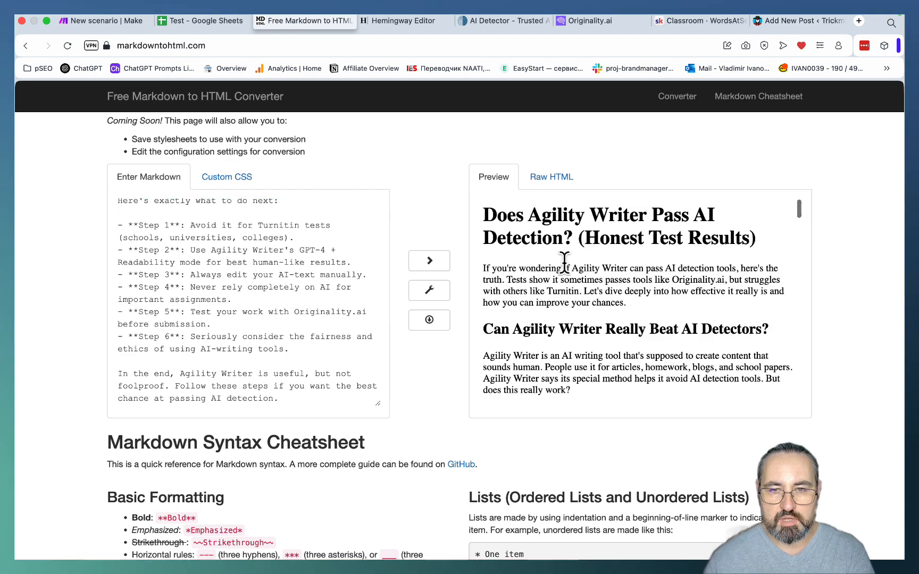
key("super+a")
key("super+c")
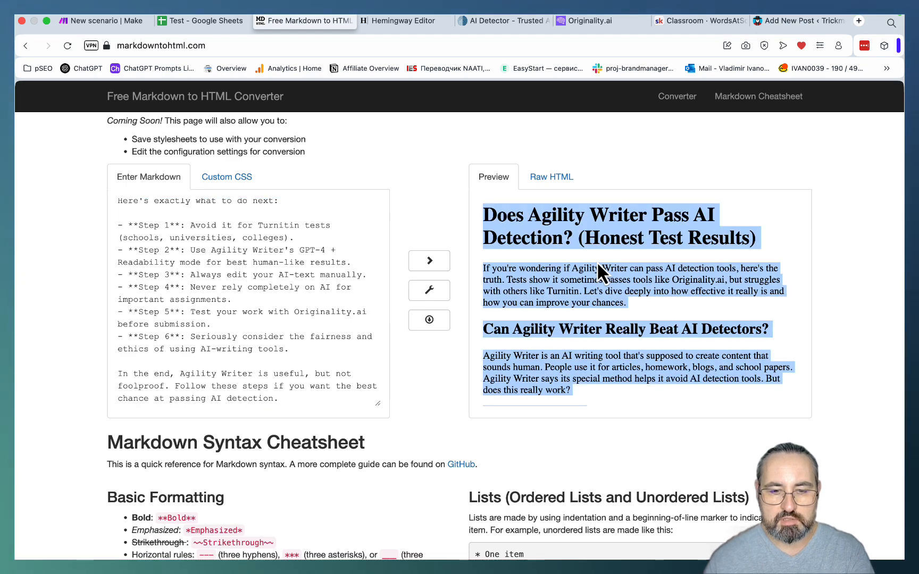
- Paste the formatted article into the new WordPress post on trickmenot.ai and look through its sections
left_click(776, 22)
left_click(315, 205)
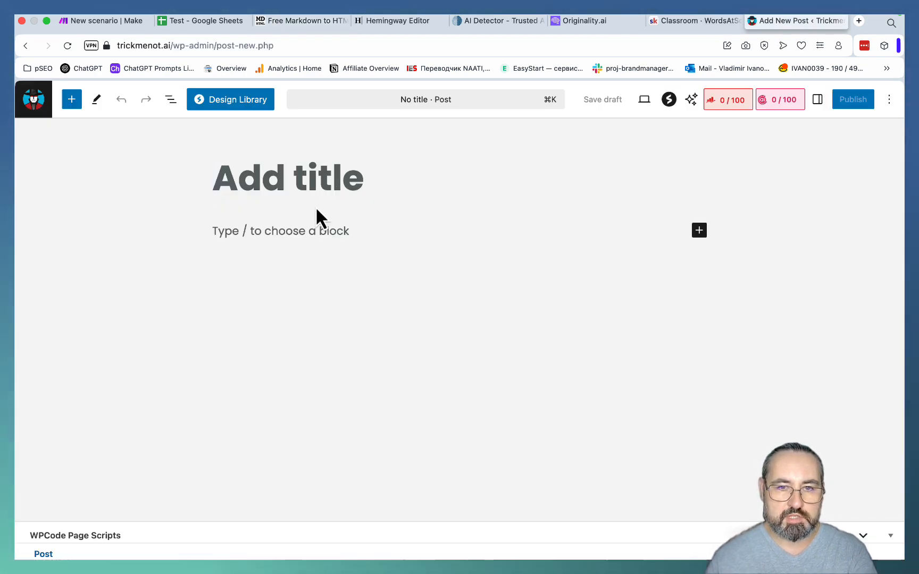
key("super+v")
scroll(355, 303, "down", 20)
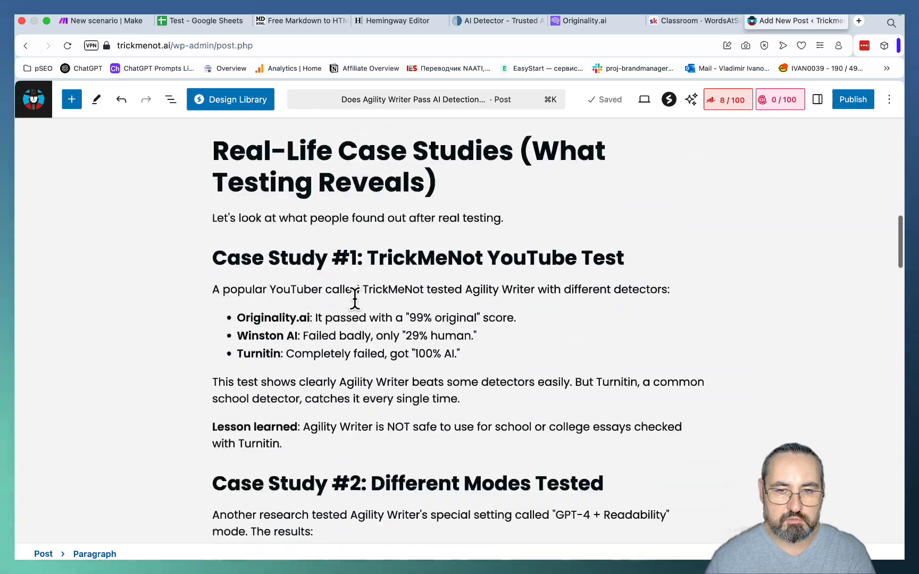
scroll(355, 300, "down", 20)
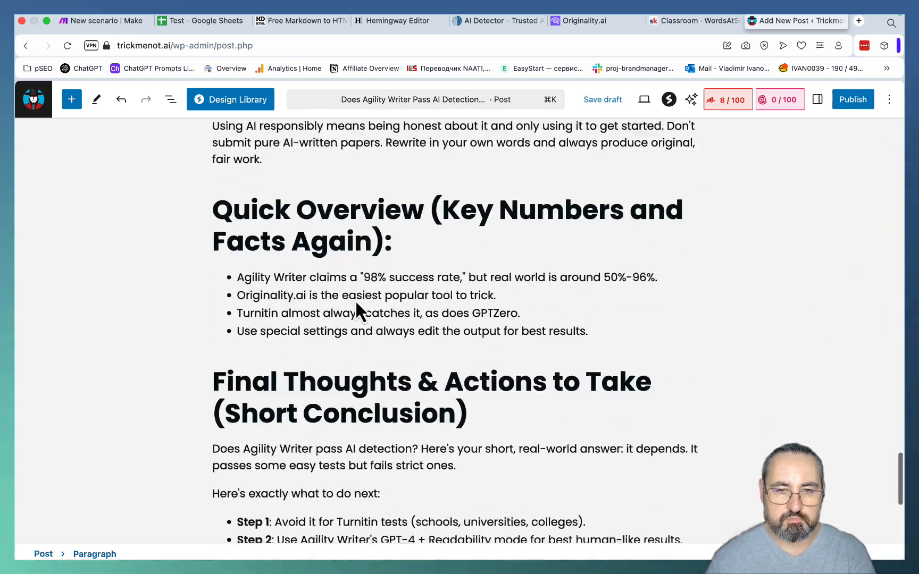
scroll(354, 296, "up", 20)
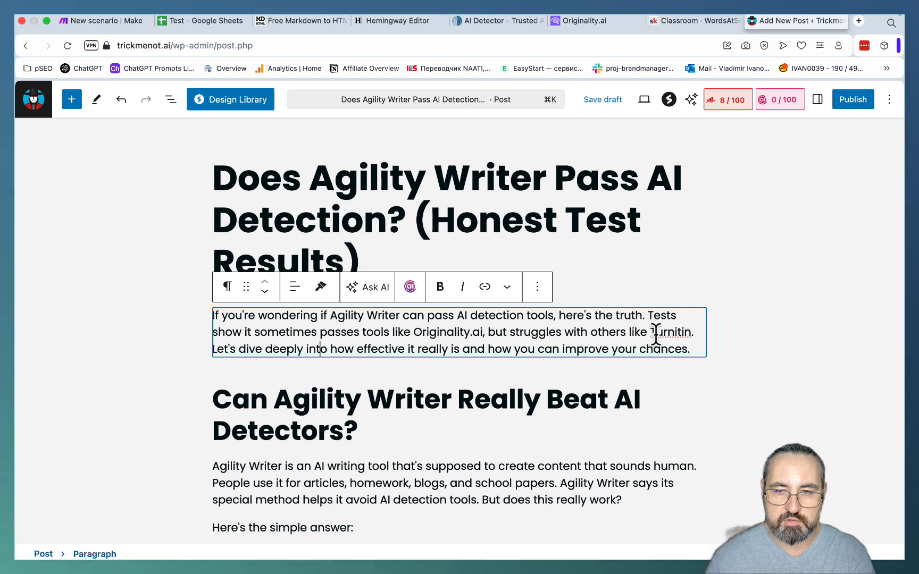
scroll(658, 335, "down", 3)
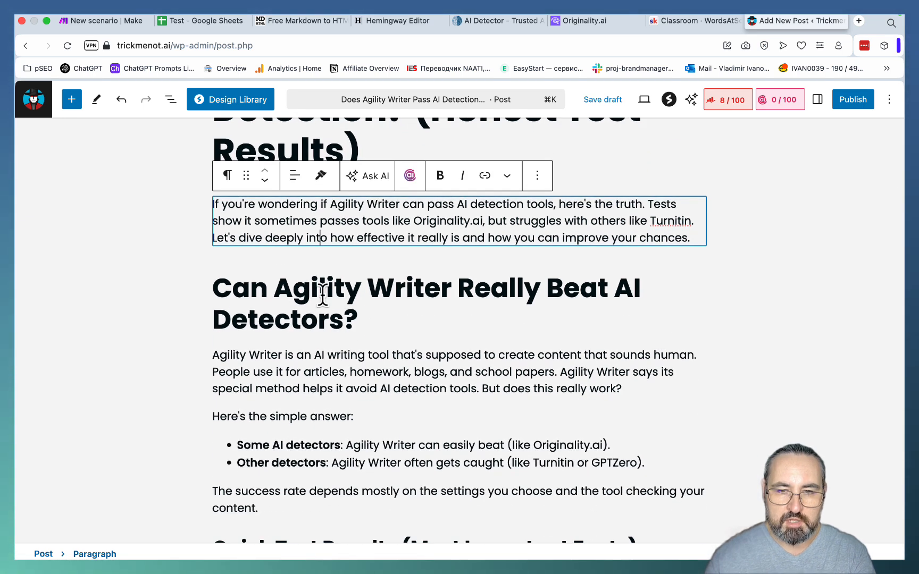
scroll(346, 297, "down", 2)
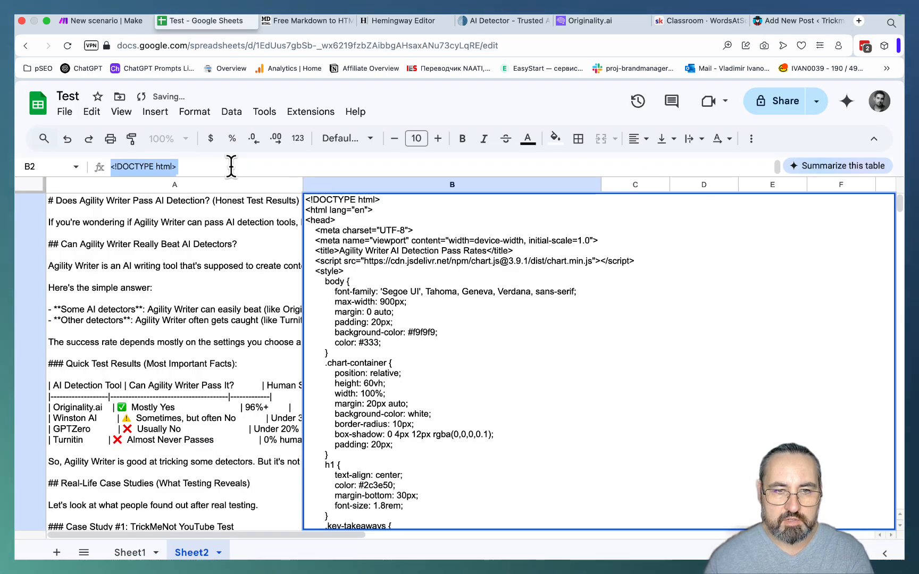
- Add a Custom HTML block after the post's intro paragraph, paste the infographic code from Sheet2 cell B2 and preview the chart
left_click(784, 21)
scroll(529, 285, "up", 5)
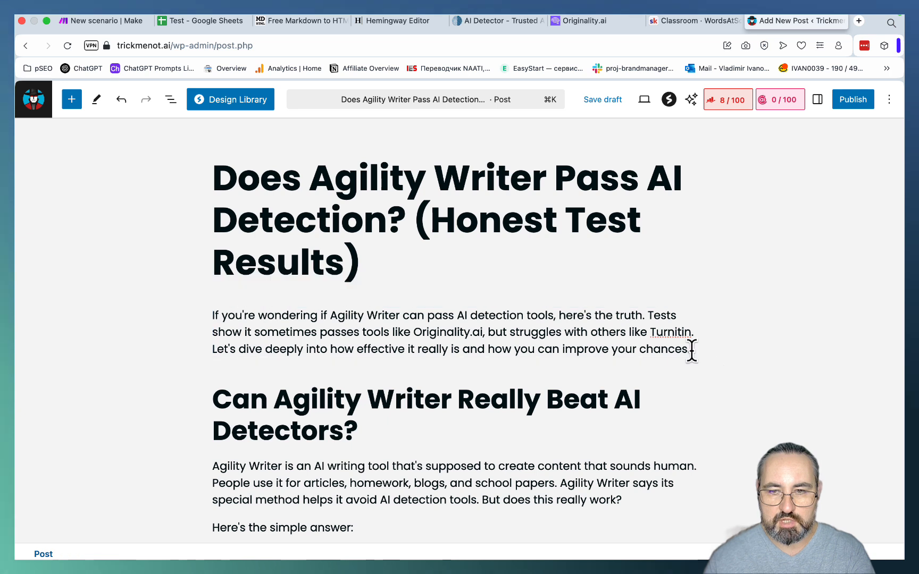
left_click(691, 348)
key("Return")
type("/cust")
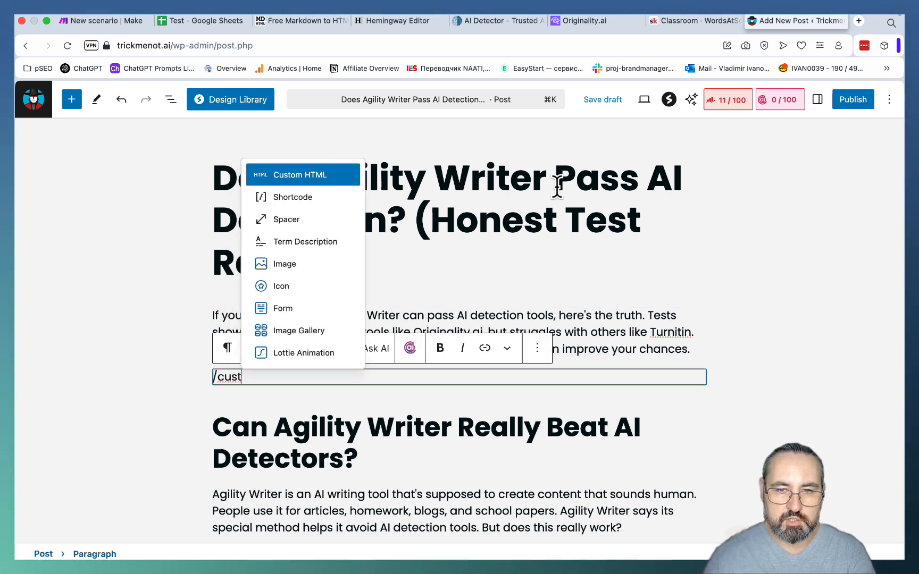
left_click(312, 179)
key("super+v")
left_click(380, 355)
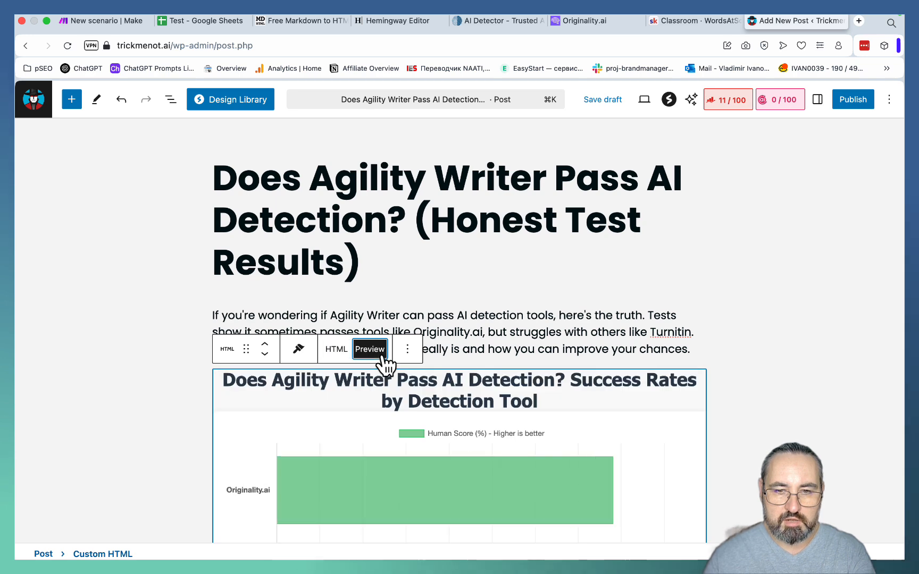
scroll(576, 372, "down", 10)
scroll(576, 371, "down", 3)
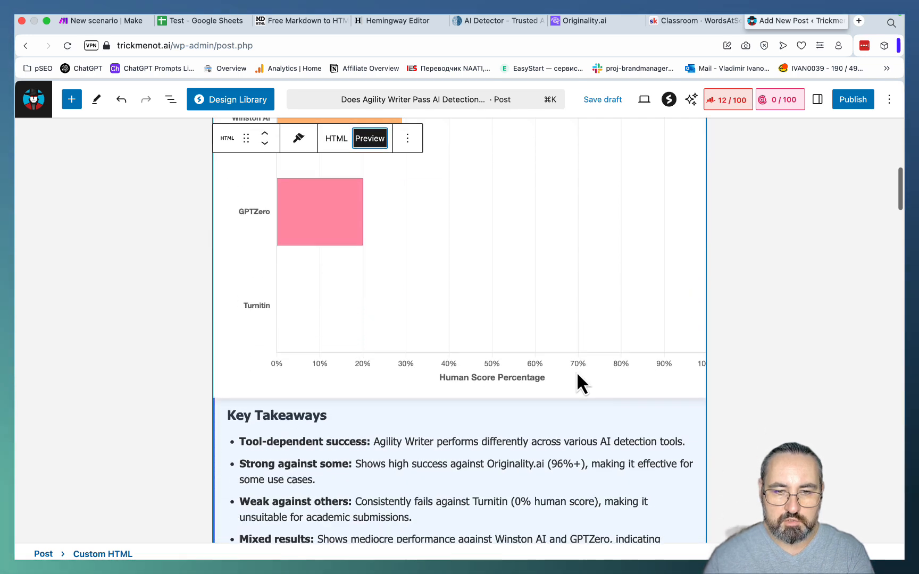
scroll(576, 371, "up", 7)
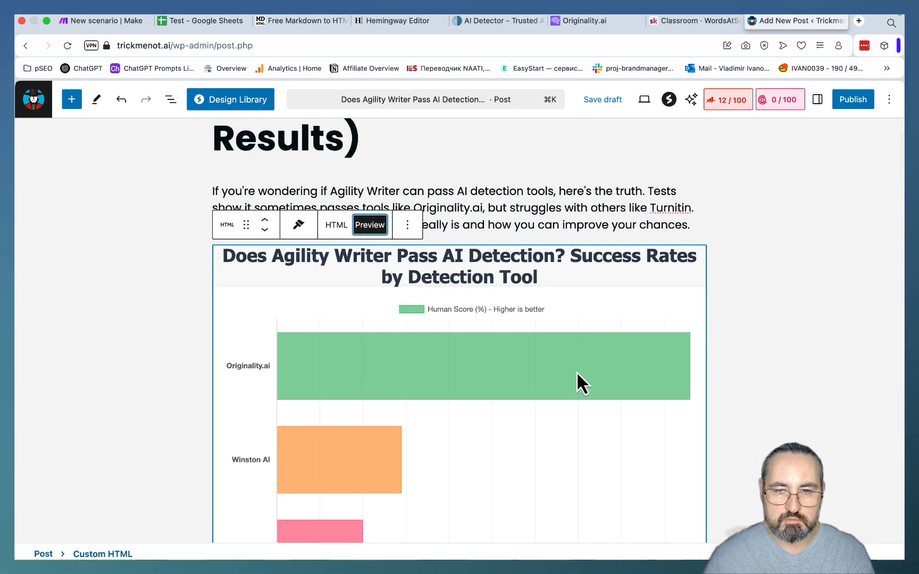
- Copy the Ideogram image URL from cell C2 of Sheet2 and open it in a new browser tab
left_click(192, 21)
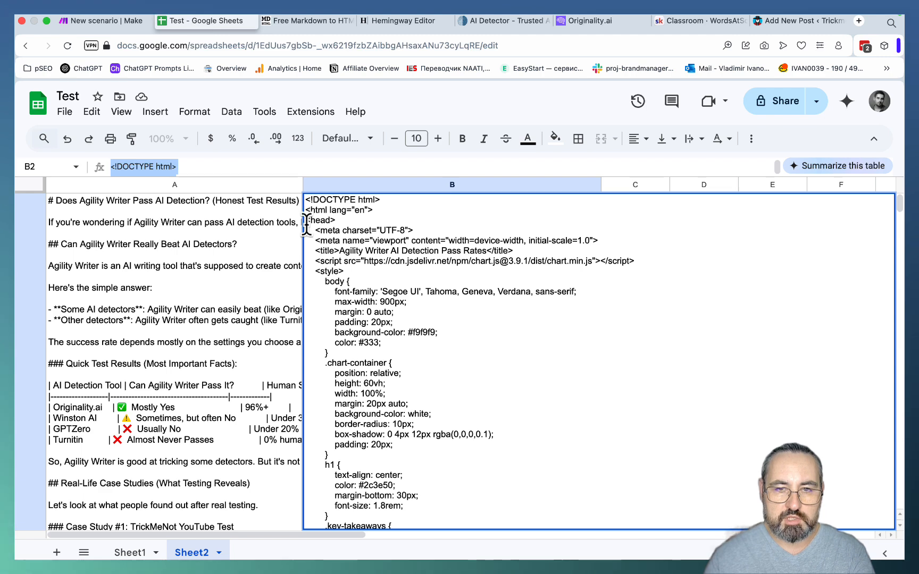
key("Tab")
left_click(326, 166)
key("super+a")
key("super+c")
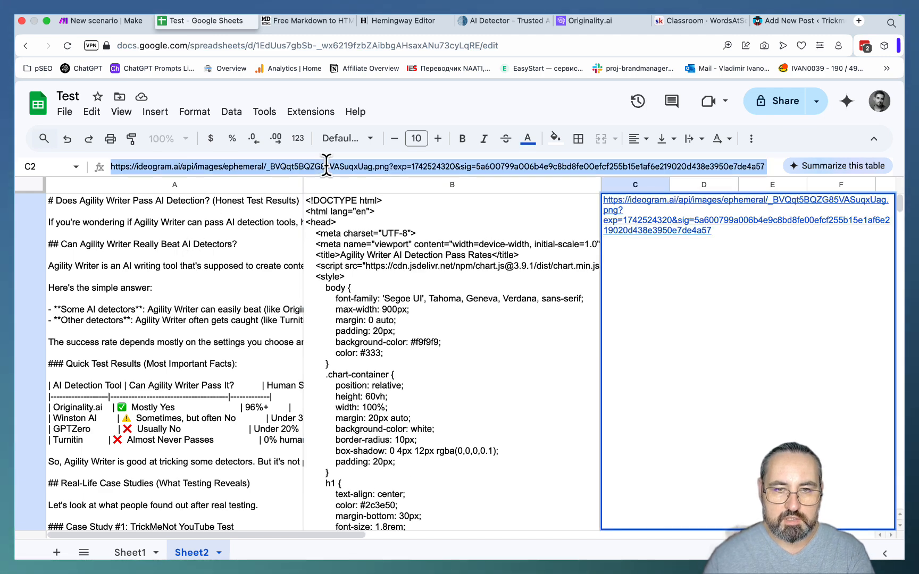
left_click(858, 21)
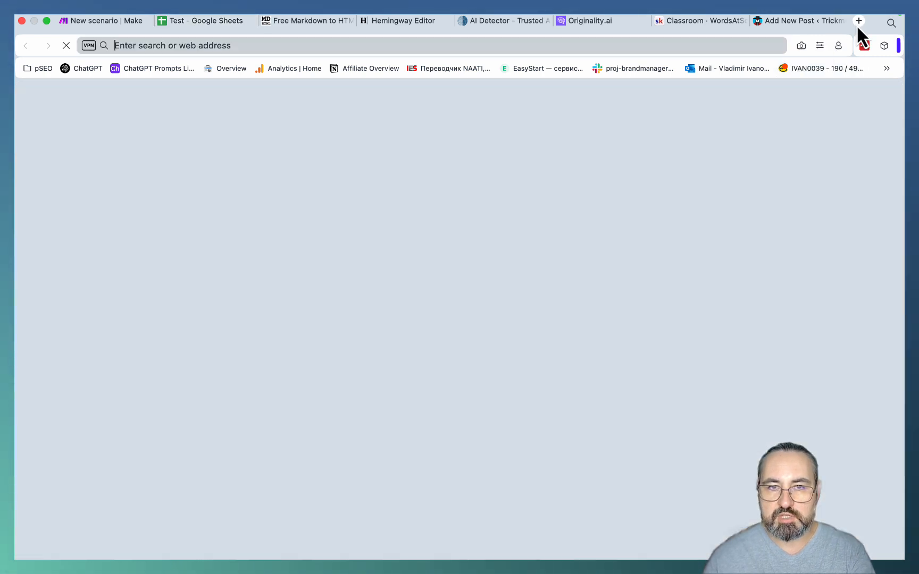
key("super+v")
key("Return")
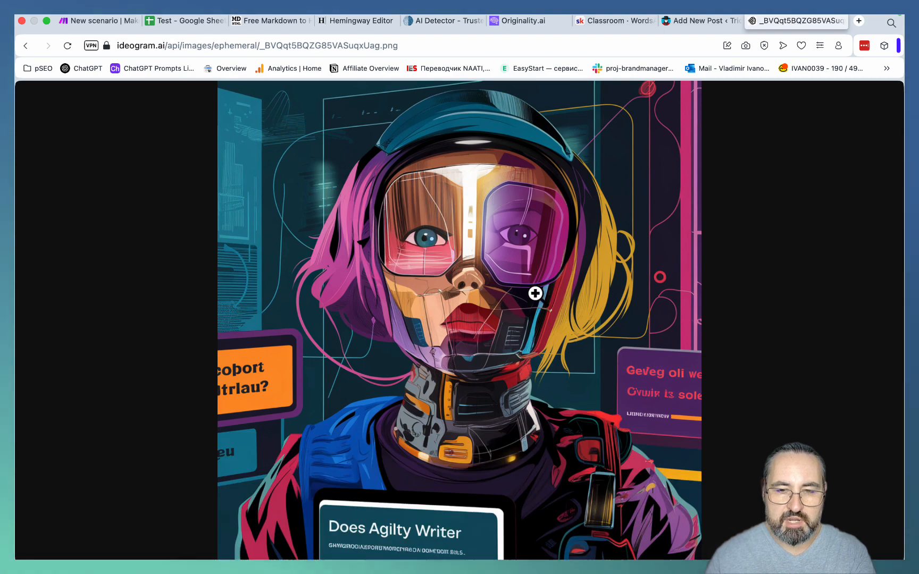
- Save the generated Ideogram image as a PNG file in the Desktop folder
right_click(472, 273)
left_click(479, 300)
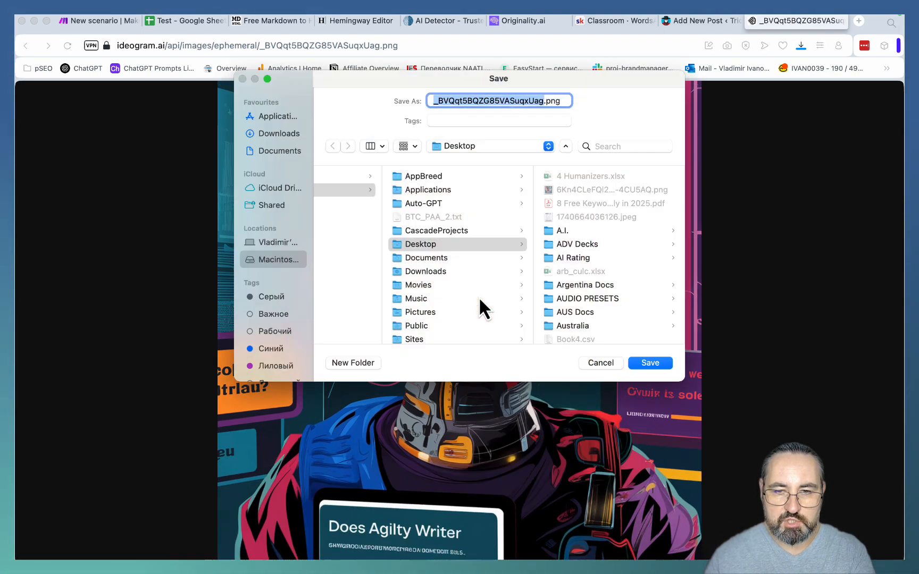
key("Return")
- Upload the saved Ideogram PNG to the WordPress post and set it as the featured image
left_click(693, 26)
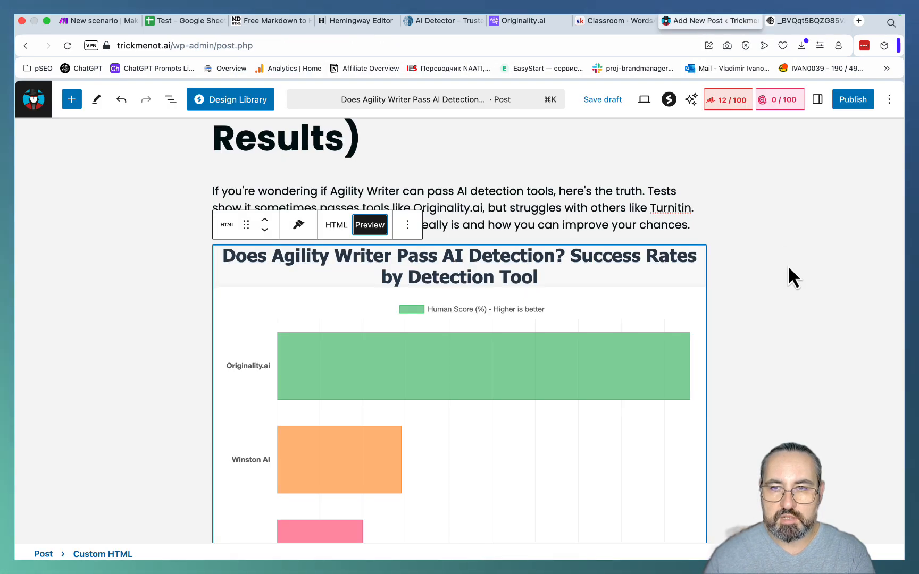
left_click(729, 109)
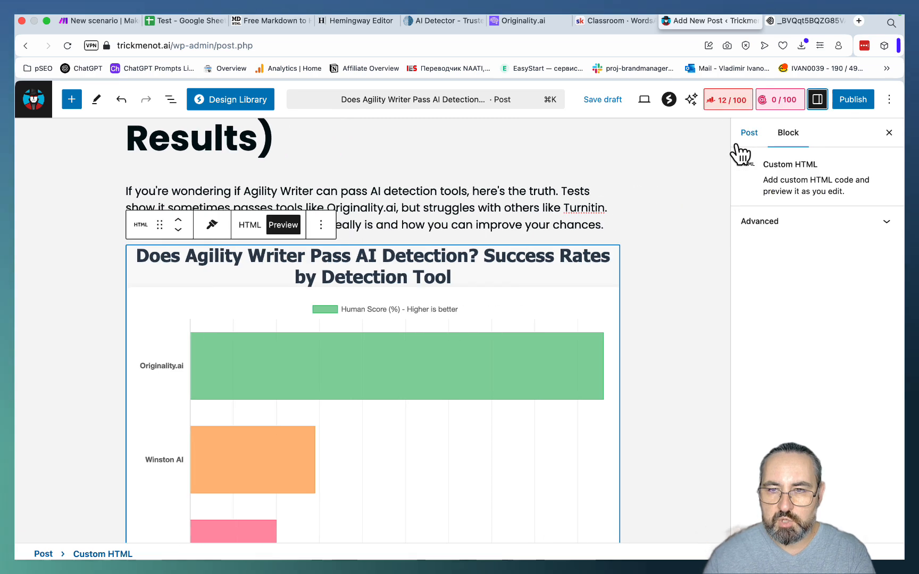
left_click(744, 133)
left_click(767, 232)
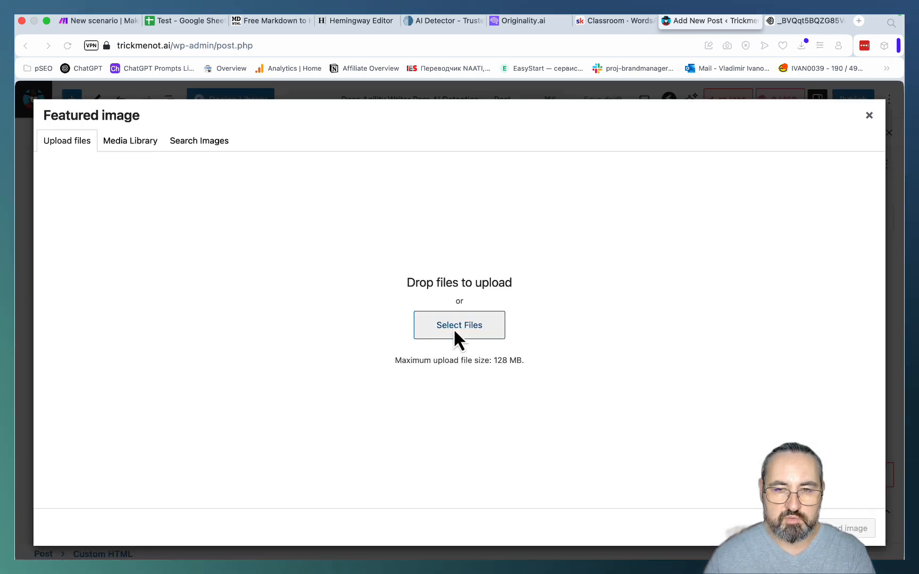
left_click(459, 335)
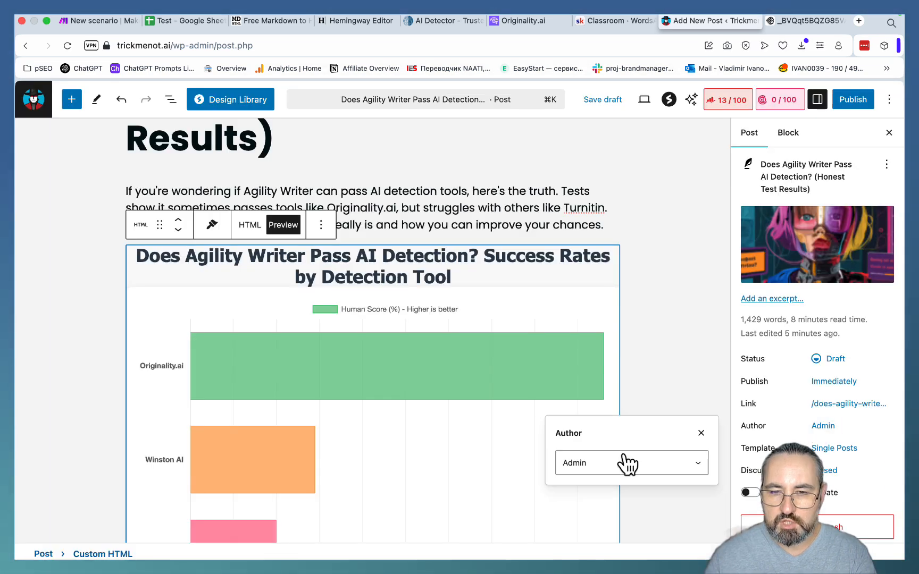
- Change the post's author to the listed non-admin user and save the draft
left_click(626, 462)
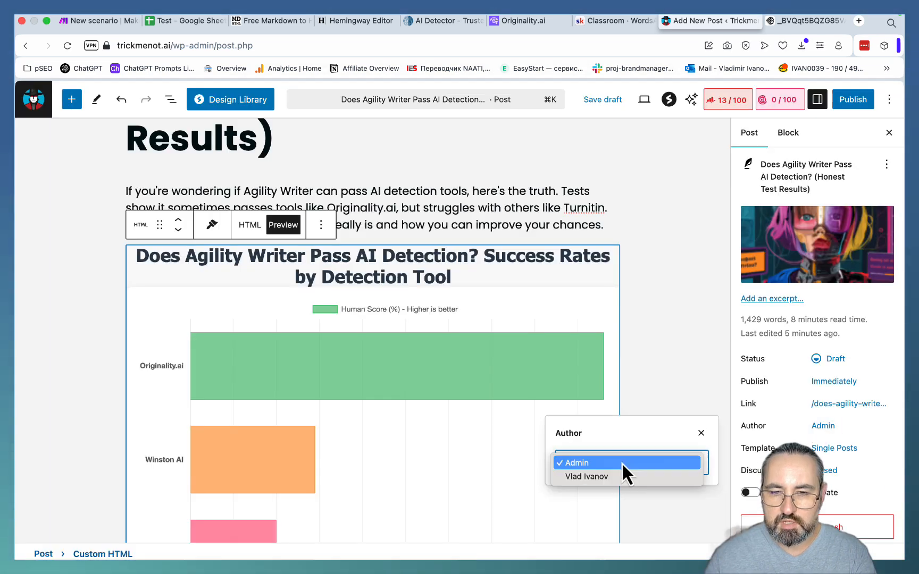
left_click(607, 476)
left_click(672, 349)
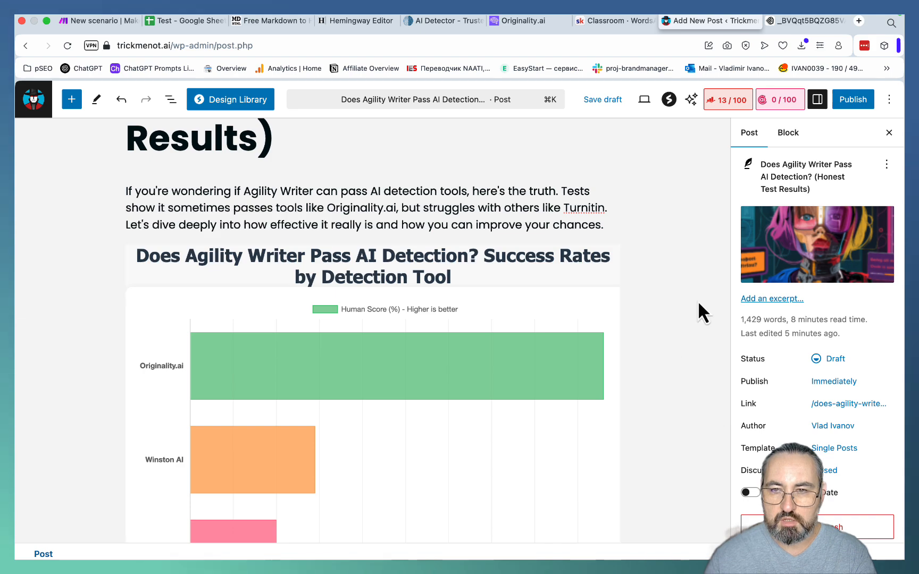
left_click(609, 103)
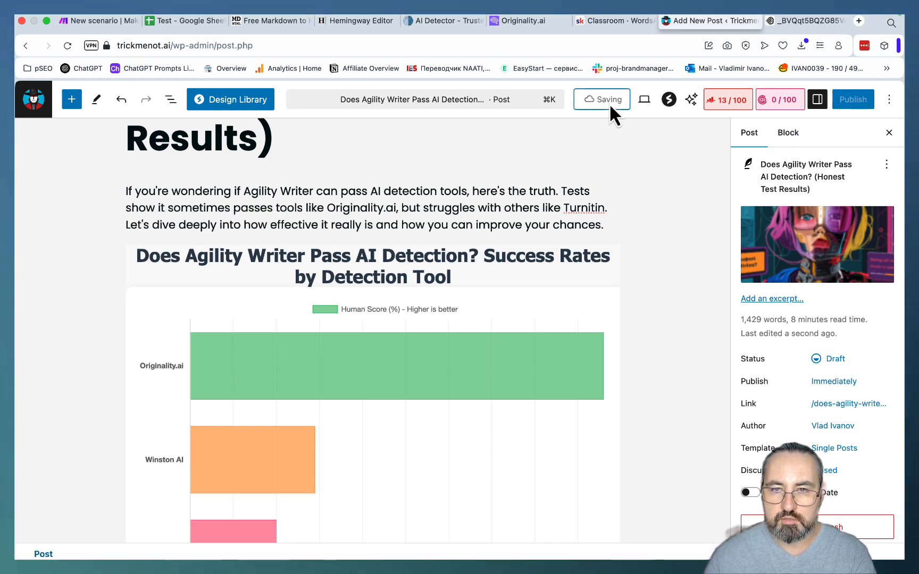
- Preview the draft post in a new tab and examine its featured image, chart, key takeaways, table and article sections
left_click(644, 107)
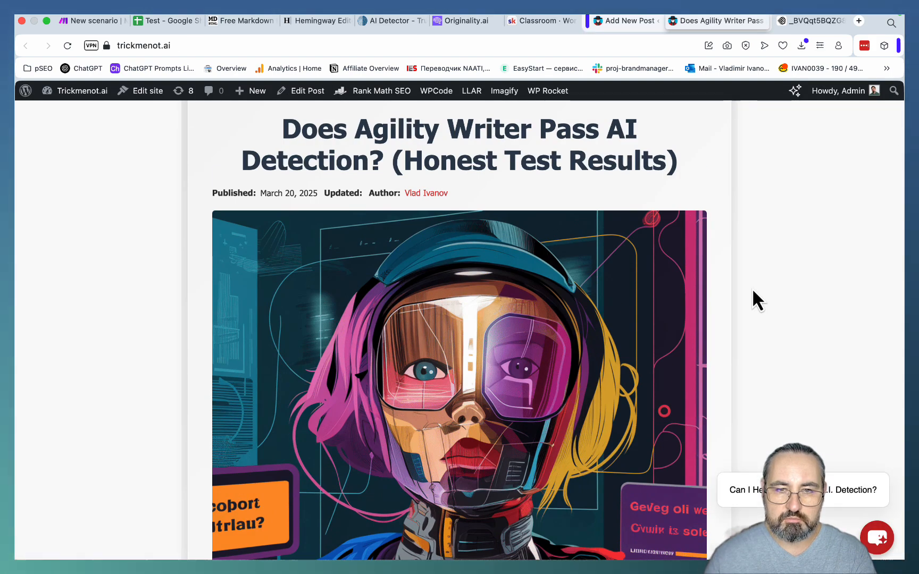
scroll(753, 292, "down", 10)
scroll(752, 291, "down", 10)
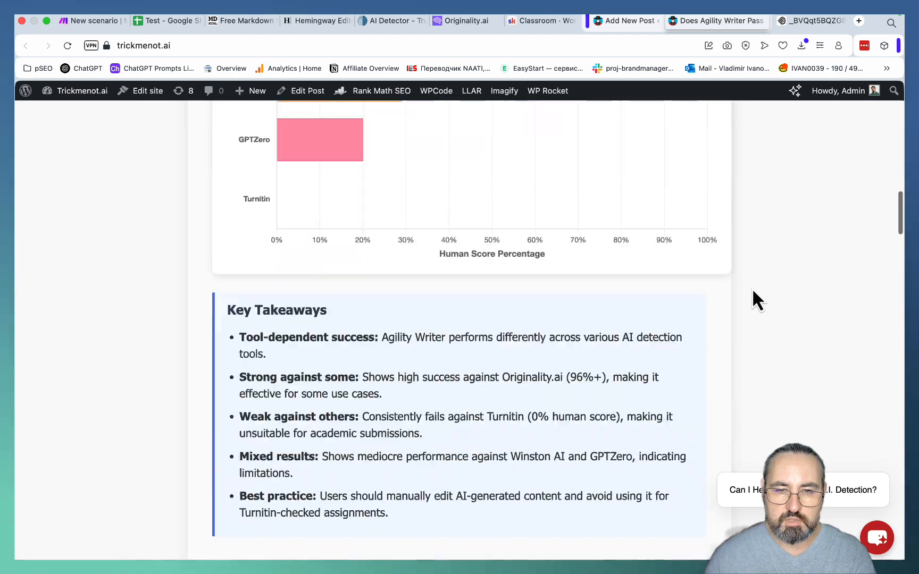
scroll(752, 291, "up", 4)
scroll(752, 291, "down", 2)
scroll(753, 291, "down", 15)
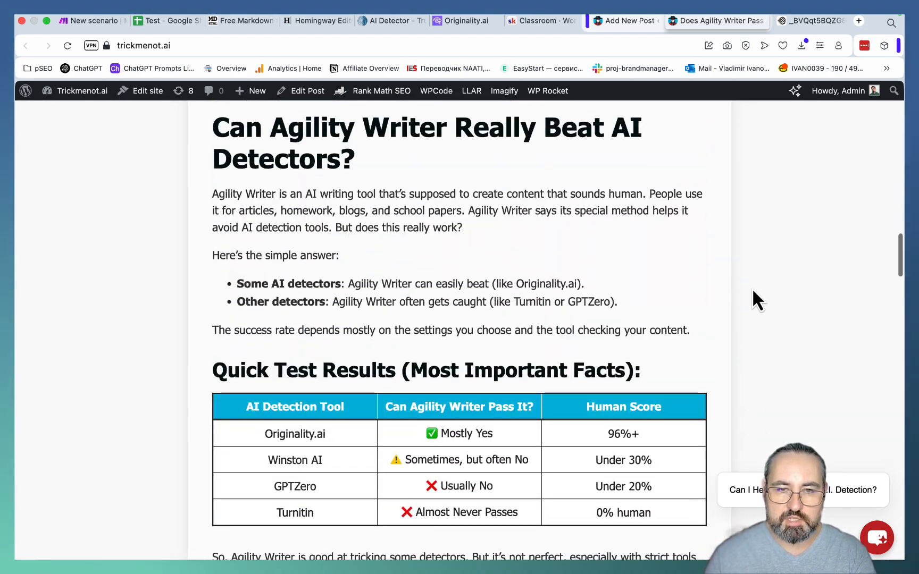
scroll(752, 291, "down", 20)
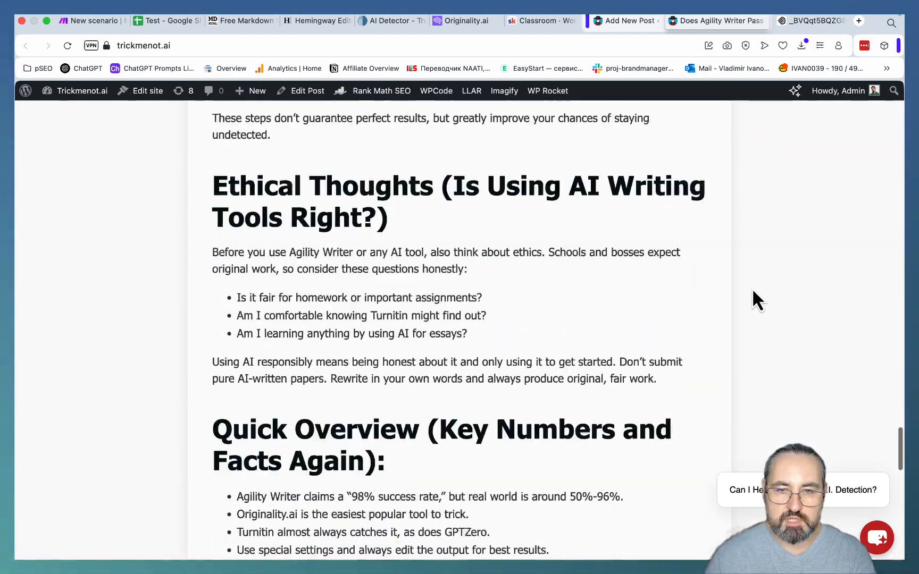
scroll(744, 288, "up", 5)
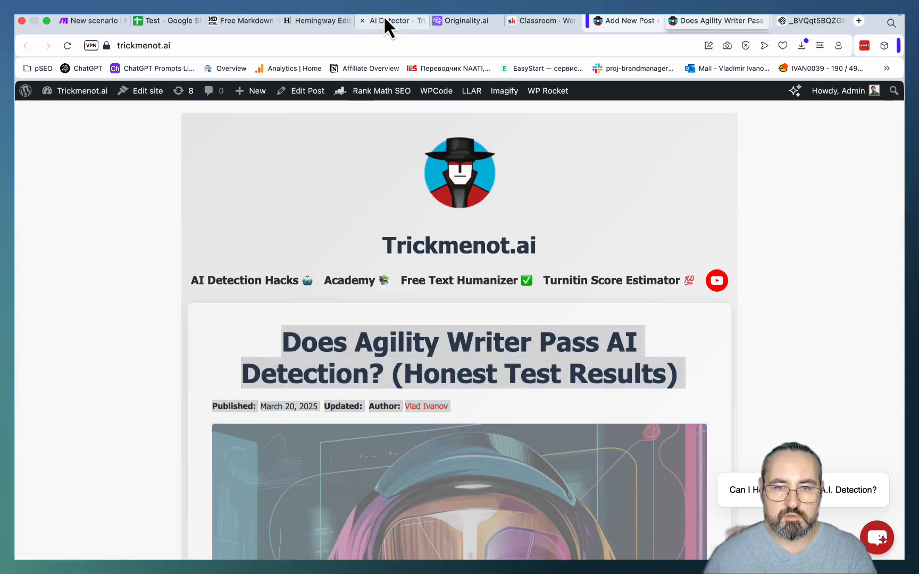
- Paste the previewed post's text into the ZeroGPT detector and run the AI detection
left_click(383, 19)
key("super+v")
left_click(344, 229)
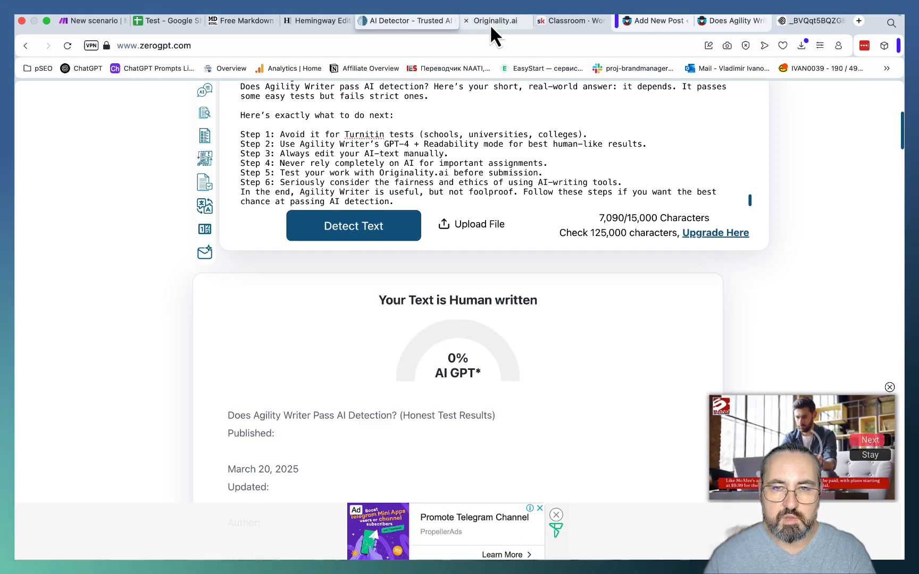
- Paste the article text into the Originality.ai content scanner, exclude the plagiarism check and scan it with the AI check only
left_click(490, 22)
key("super+v")
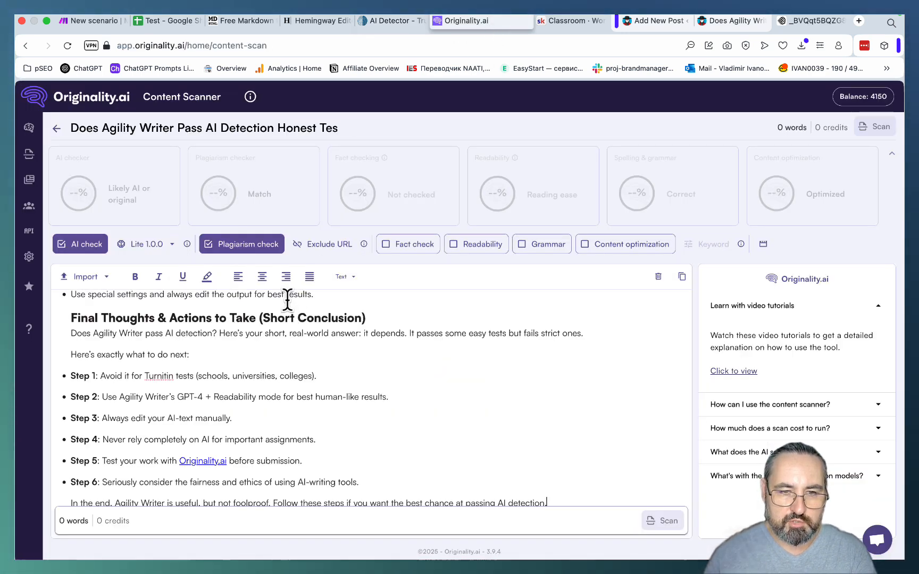
left_click(238, 246)
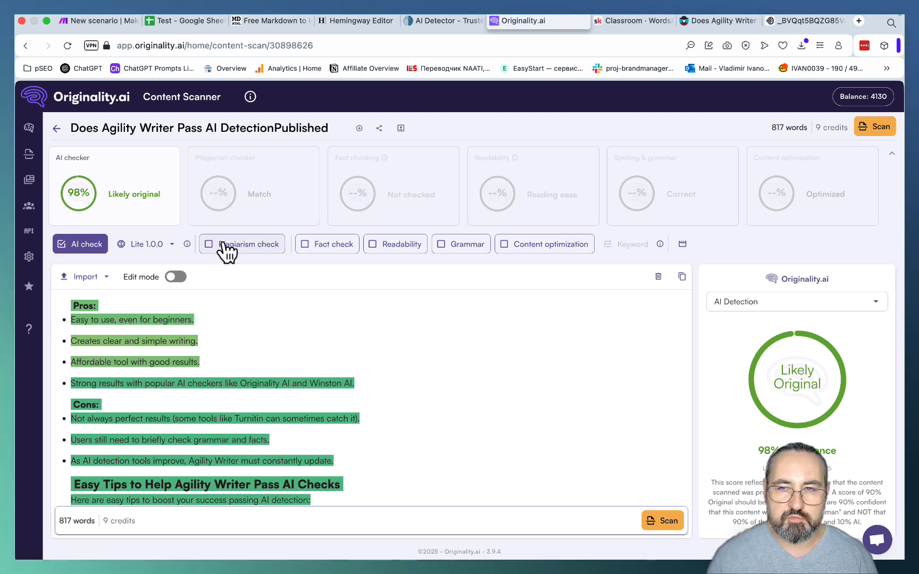
- Switch to the Make scenario and examine the article-writing prompt in the second OpenRouter module
left_click(101, 21)
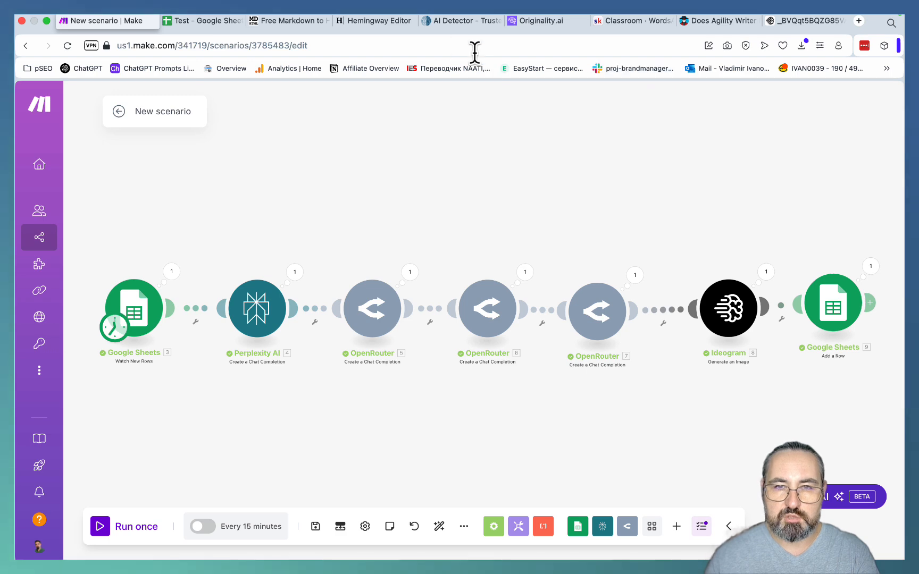
left_click(634, 21)
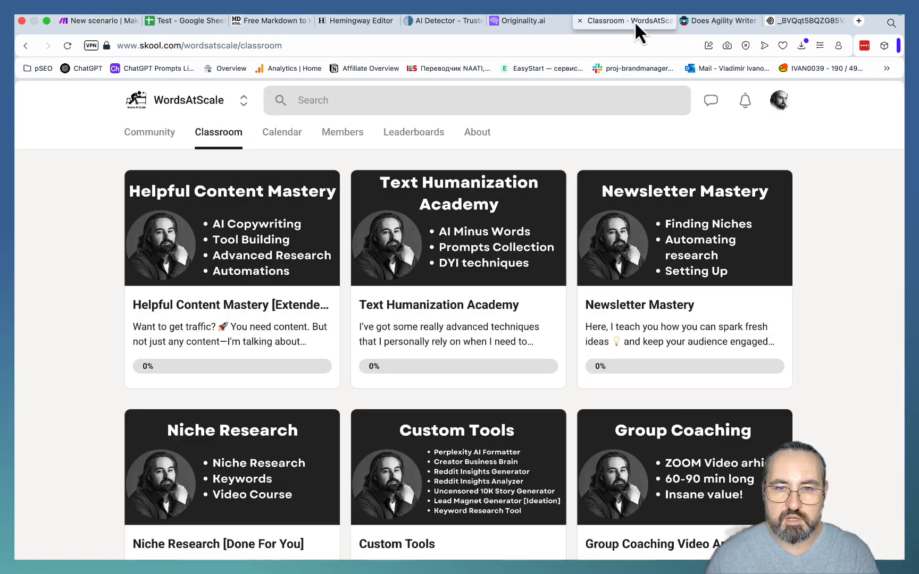
left_click(101, 22)
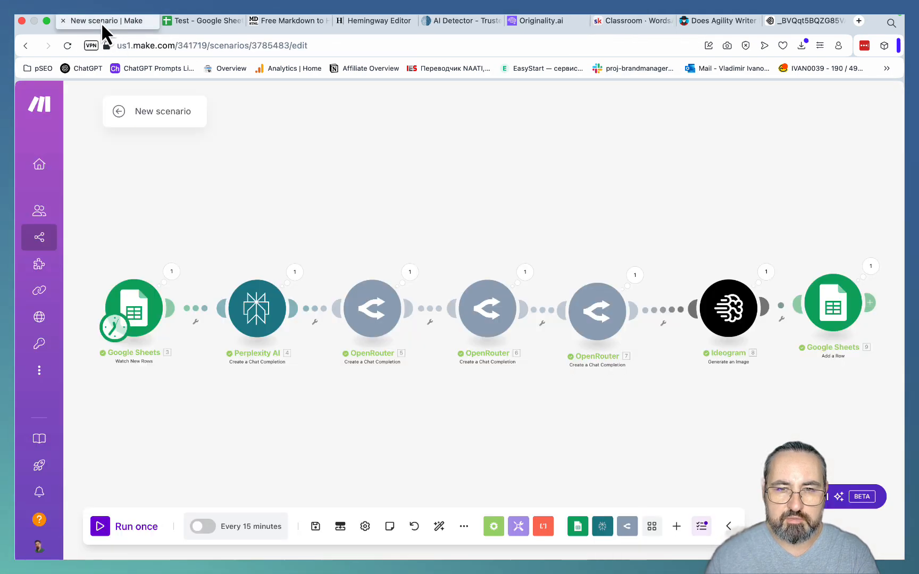
left_click(488, 309)
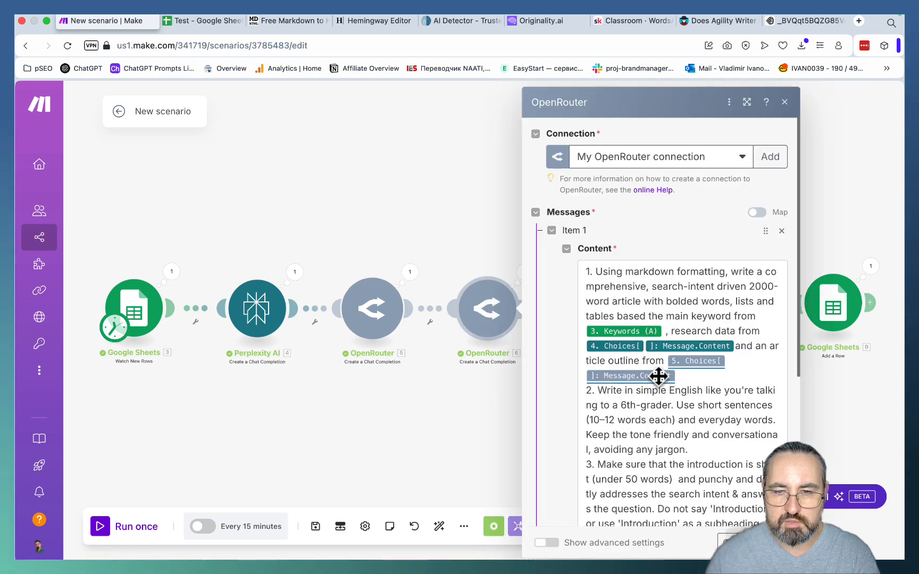
scroll(697, 378, "down", 3)
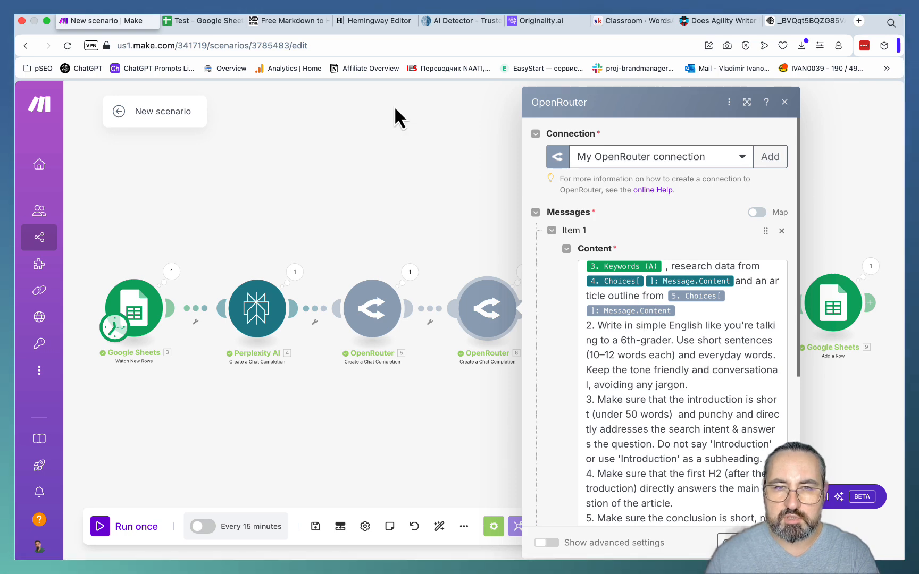
- Open the Text Humanization Academy course in the Skool classroom, and close the second OpenRouter module's settings back in Make
left_click(649, 23)
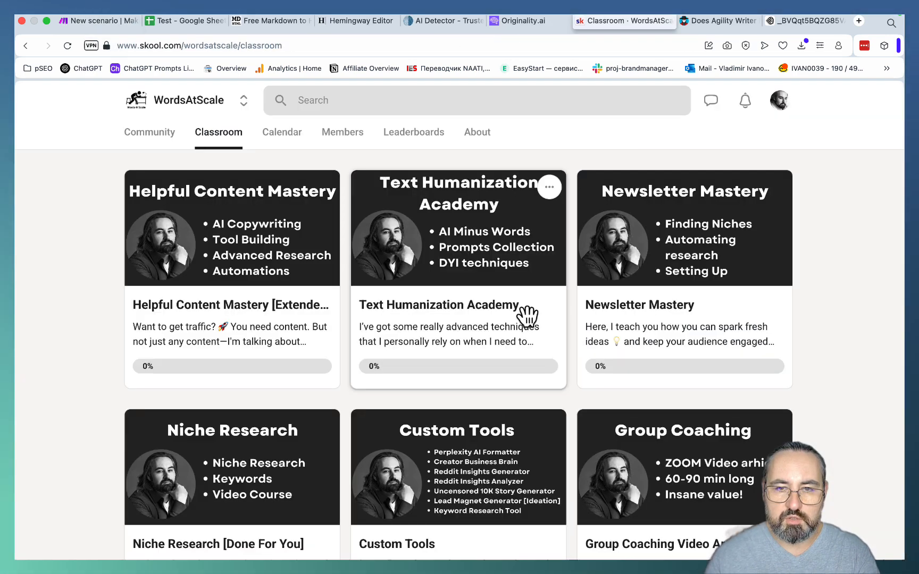
left_click(473, 323)
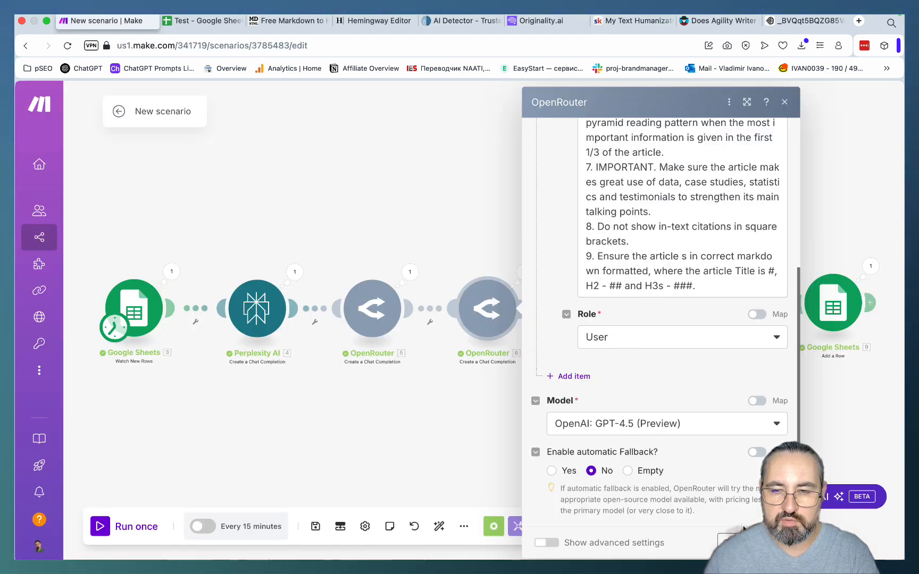
left_click(773, 543)
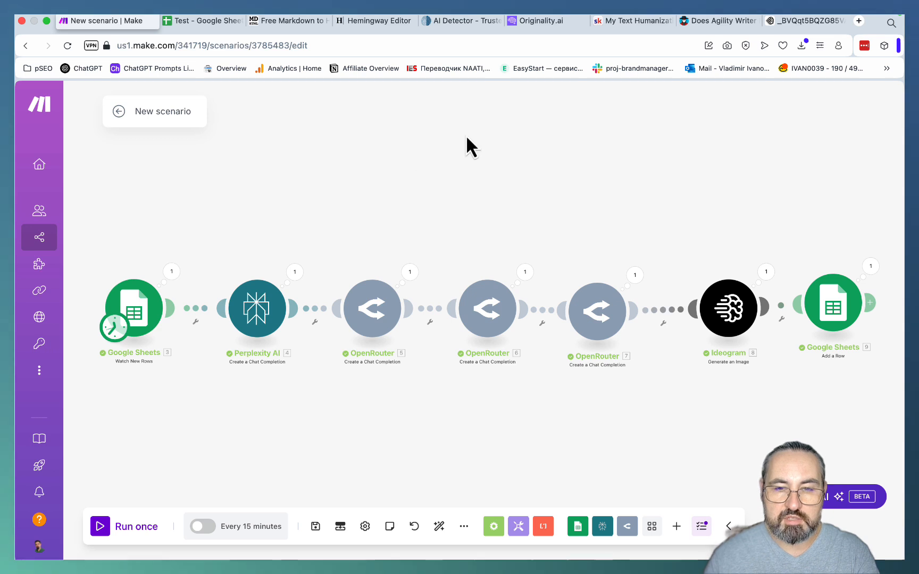